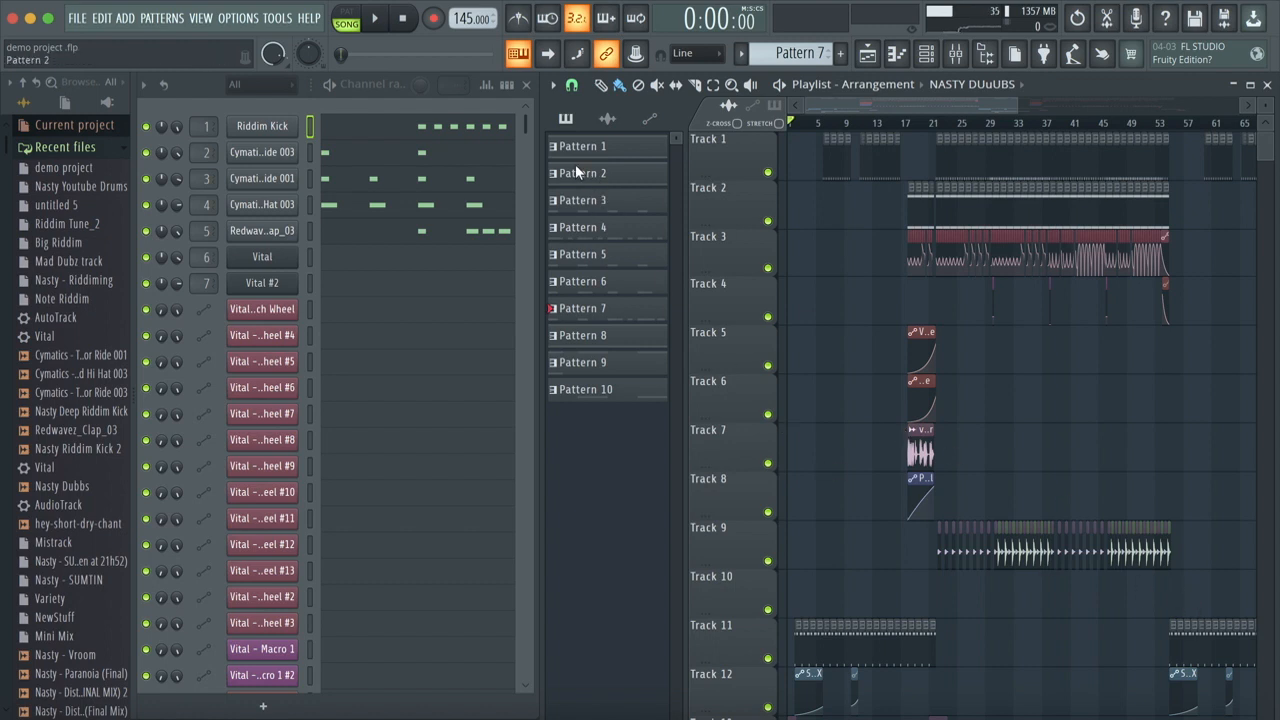
Step: Select Pattern 3 and play it back to hear the drum loop
click(594, 207)
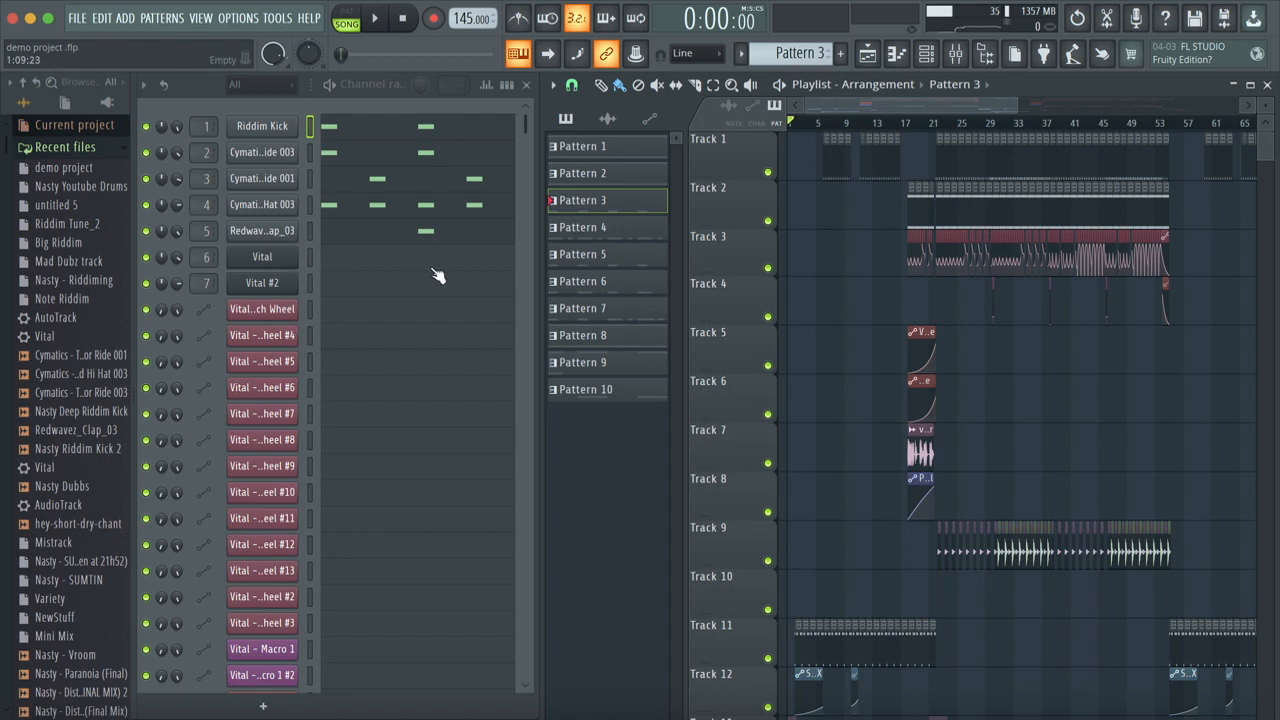
click(338, 86)
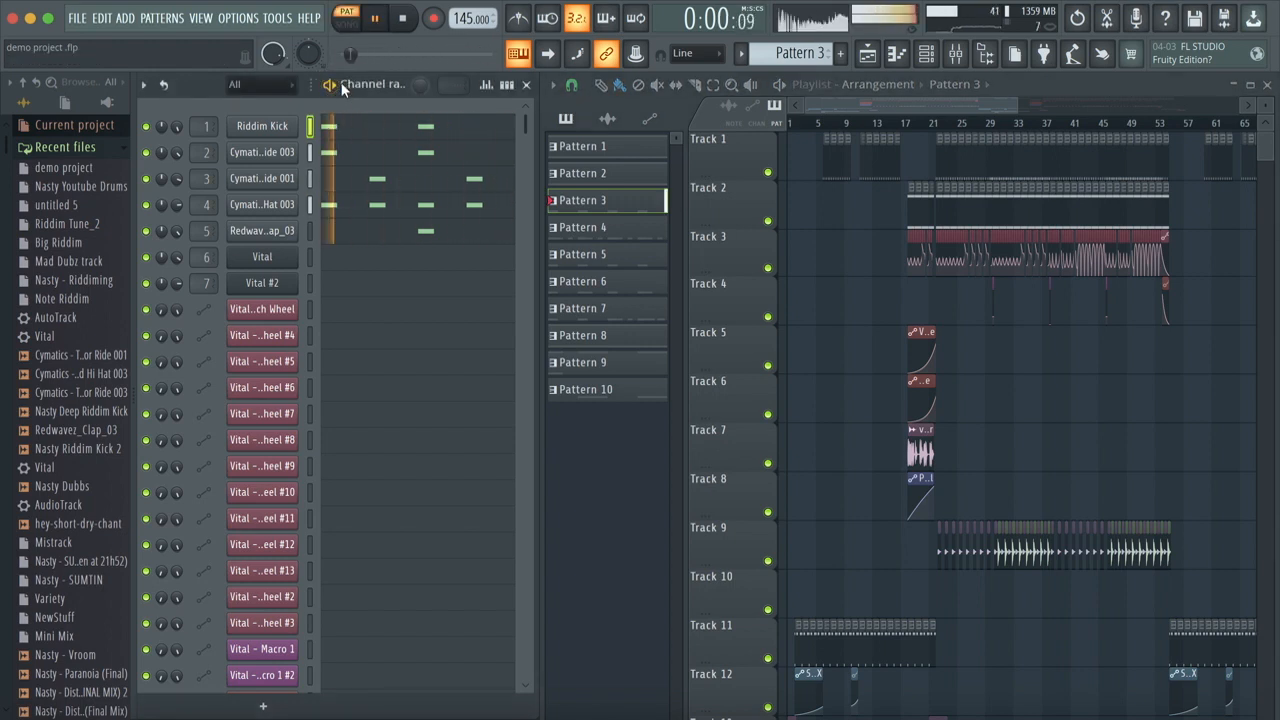
click(338, 86)
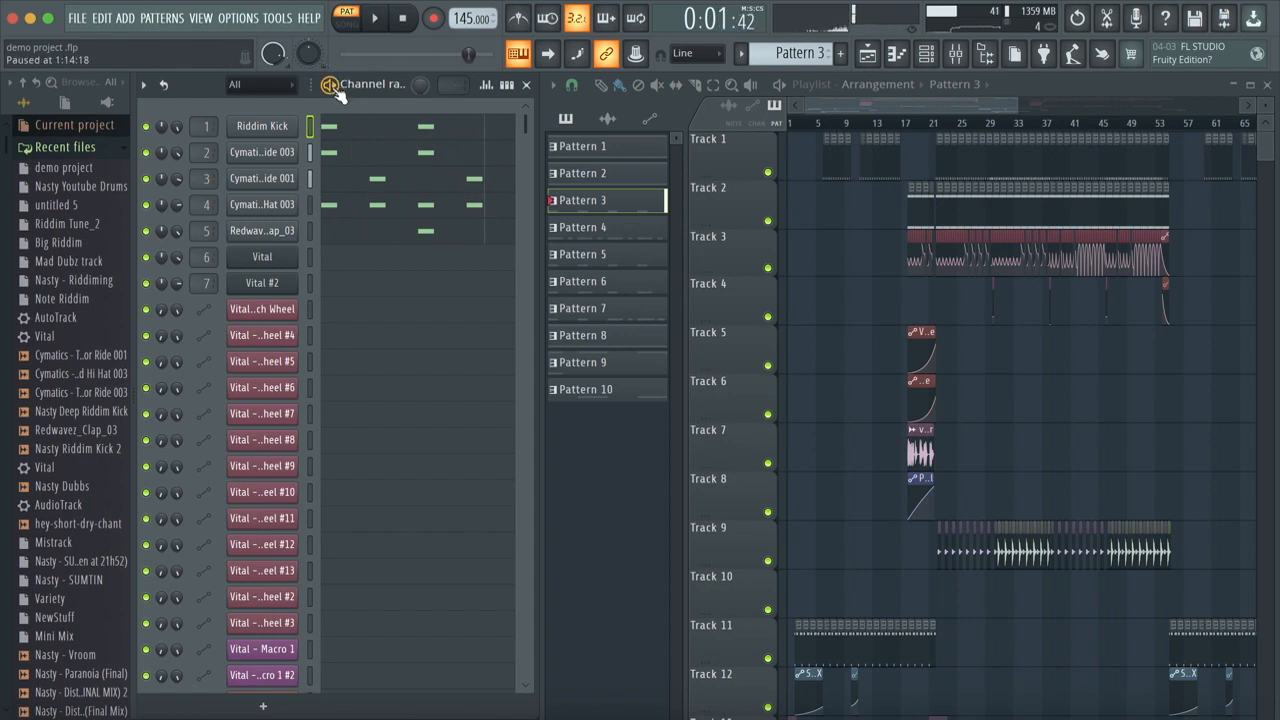
Step: Open the Riddim Kick channel's sampler settings, audition the kick sample repeatedly, and close the settings
click(264, 126)
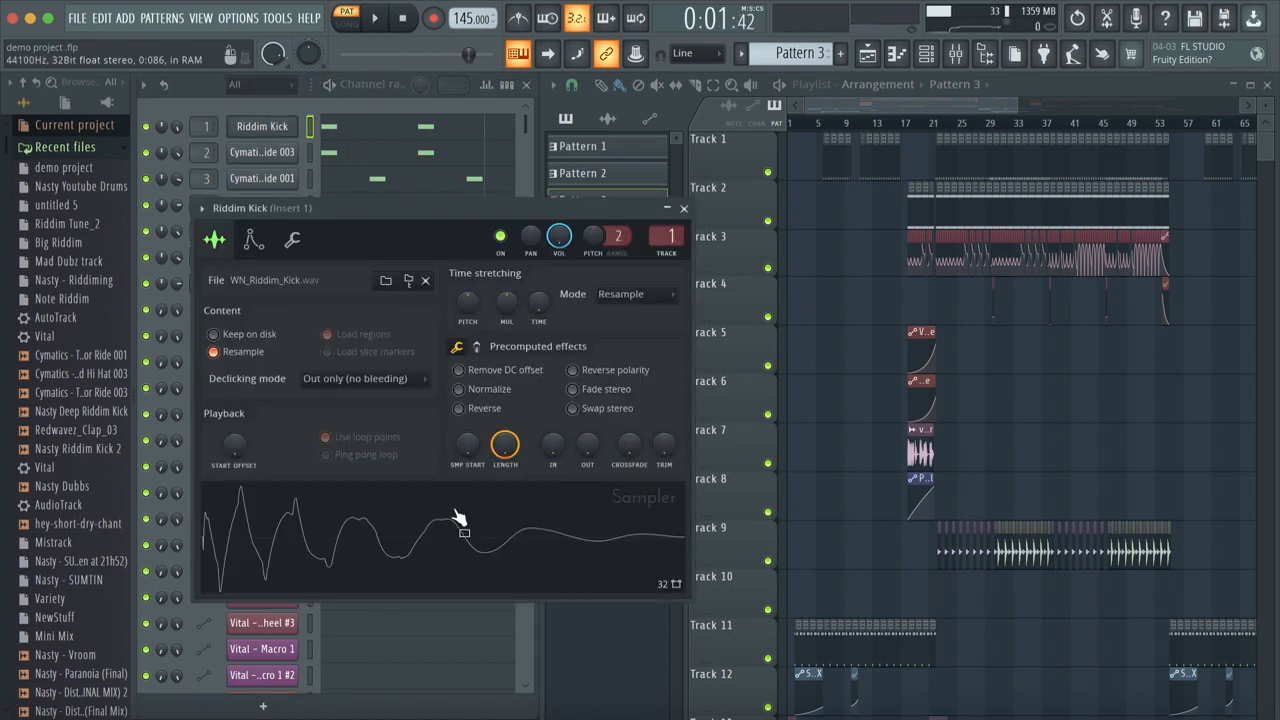
click(452, 558)
click(452, 558)
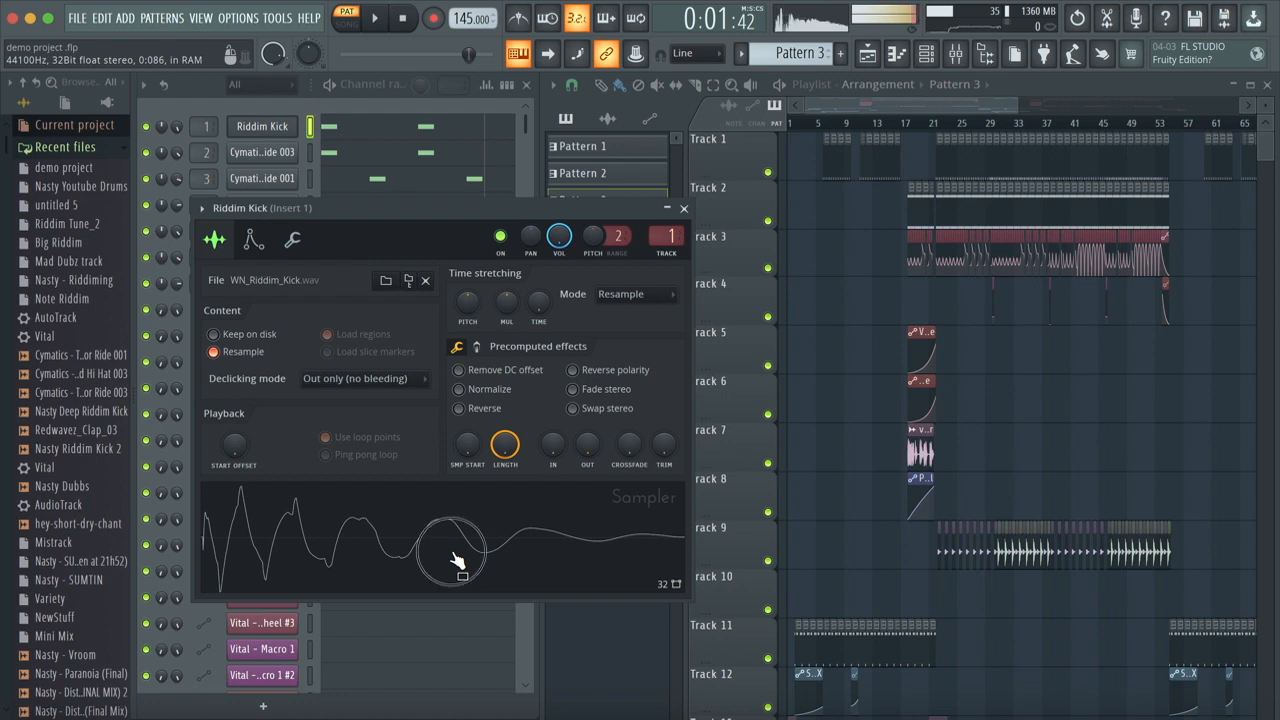
click(452, 558)
click(452, 558)
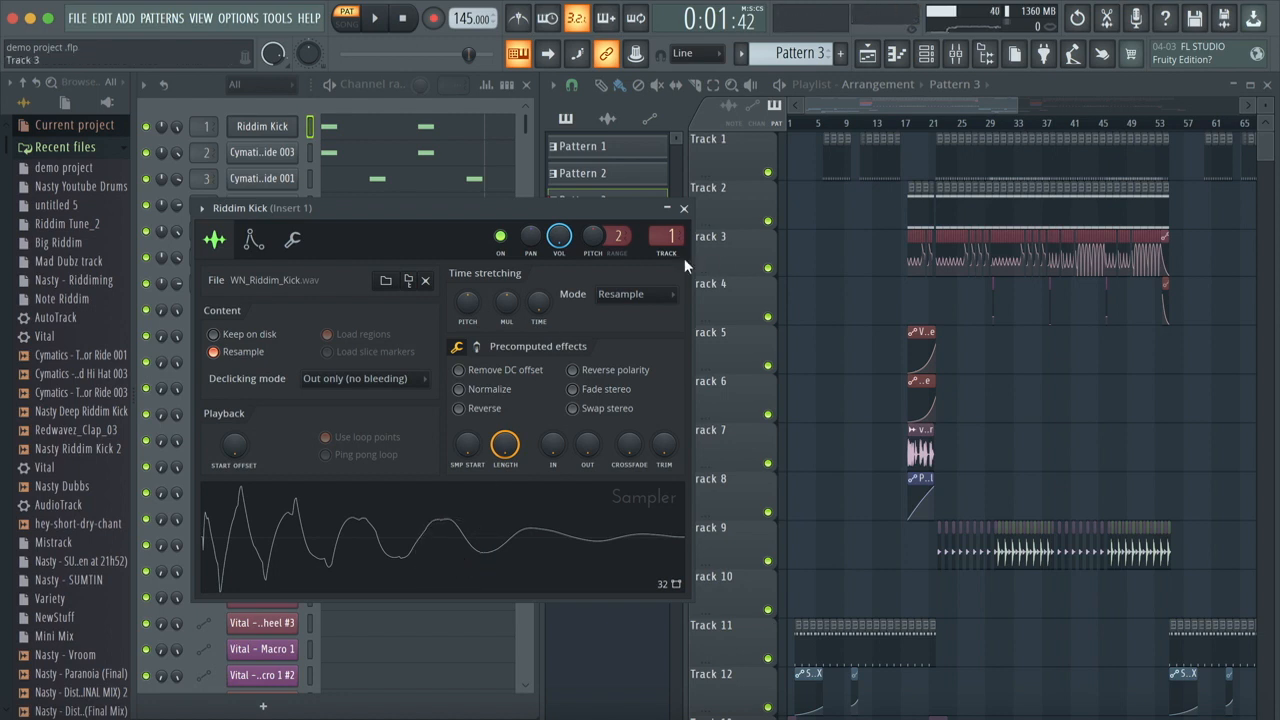
click(684, 209)
Step: Show the mixer and inspect the sampler settings of the Cymatics - Terror Ride 003 channel
click(955, 54)
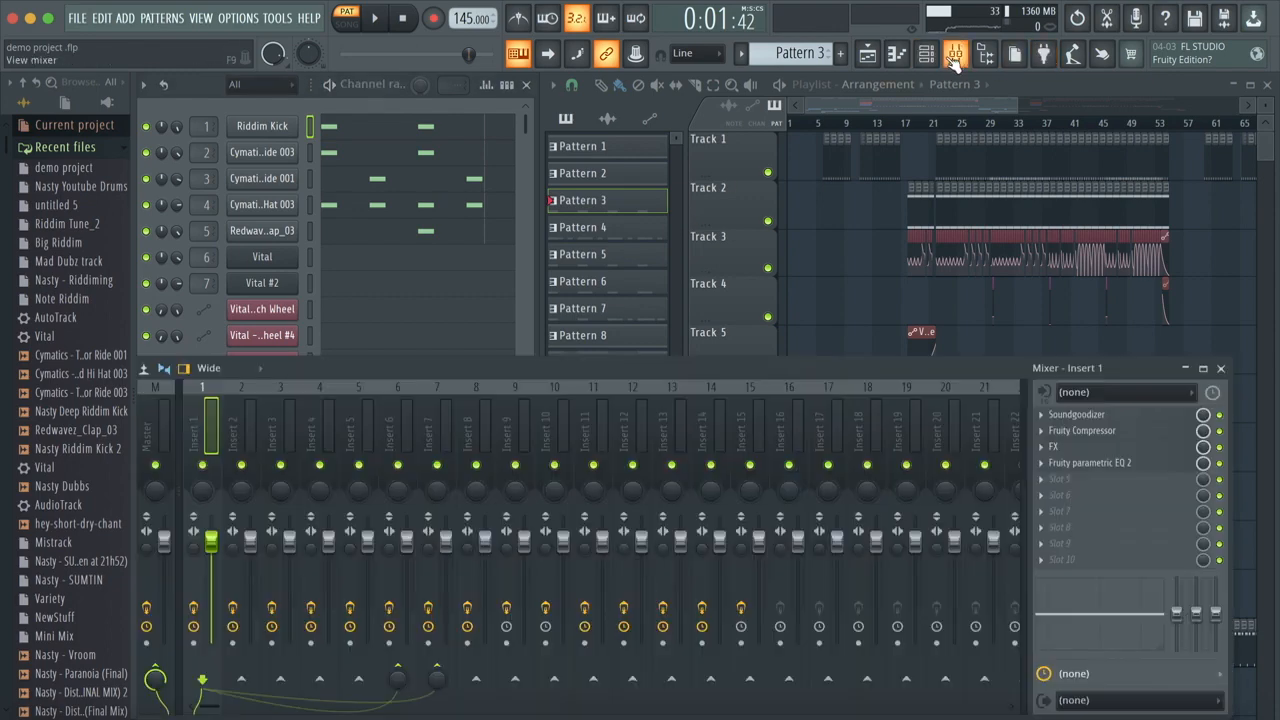
click(285, 154)
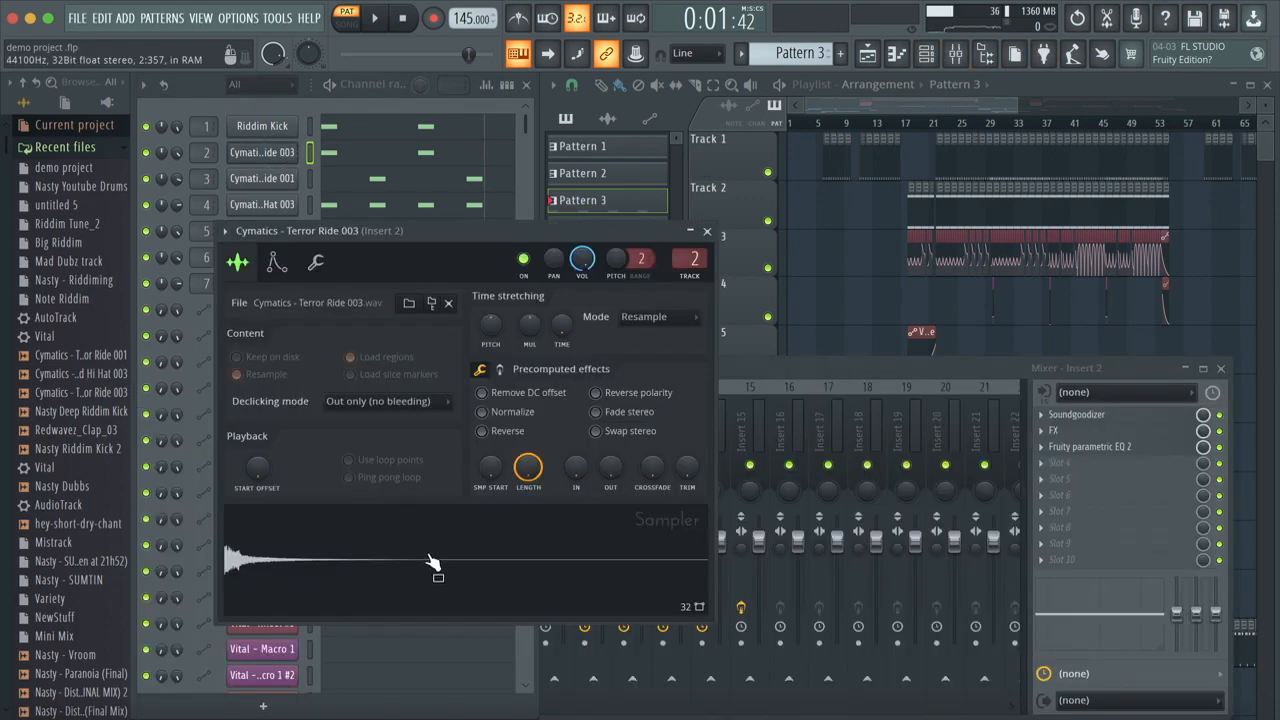
click(707, 232)
Step: Open the Cymatics - Terror Ride 001 channel's sampler settings, audition its sample several times, and close them
click(290, 178)
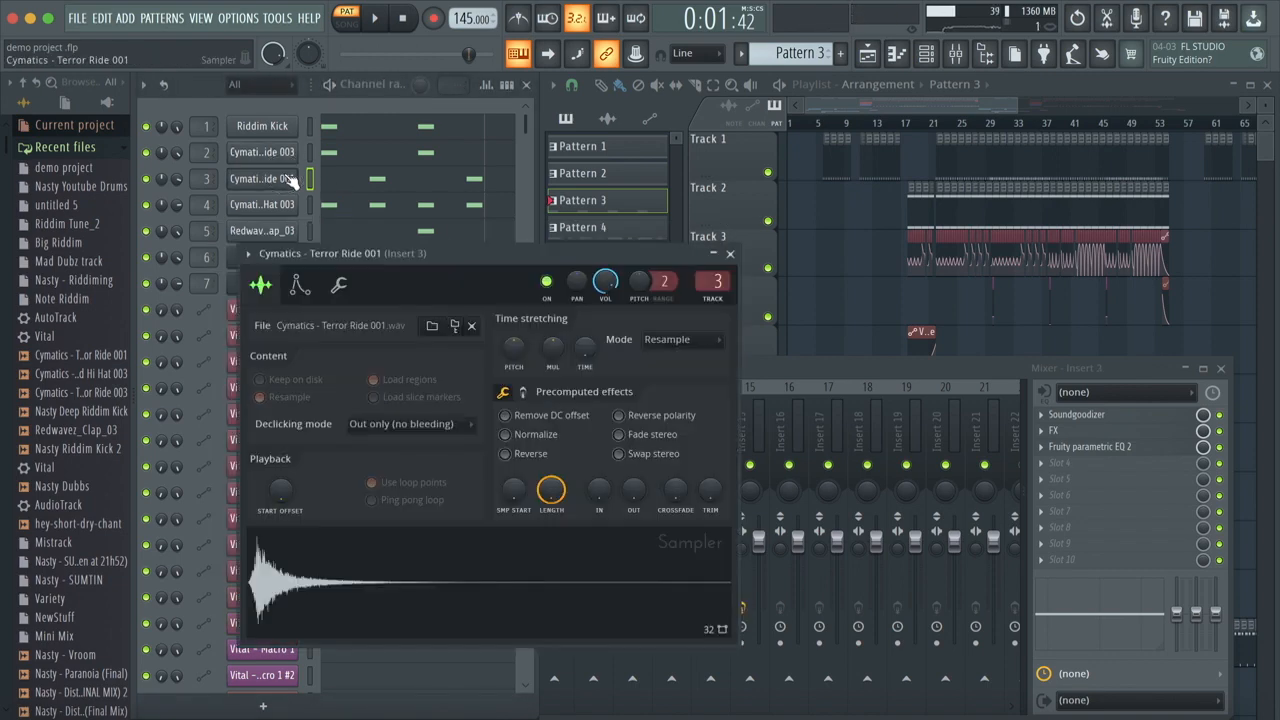
click(374, 582)
click(374, 582)
click(374, 582)
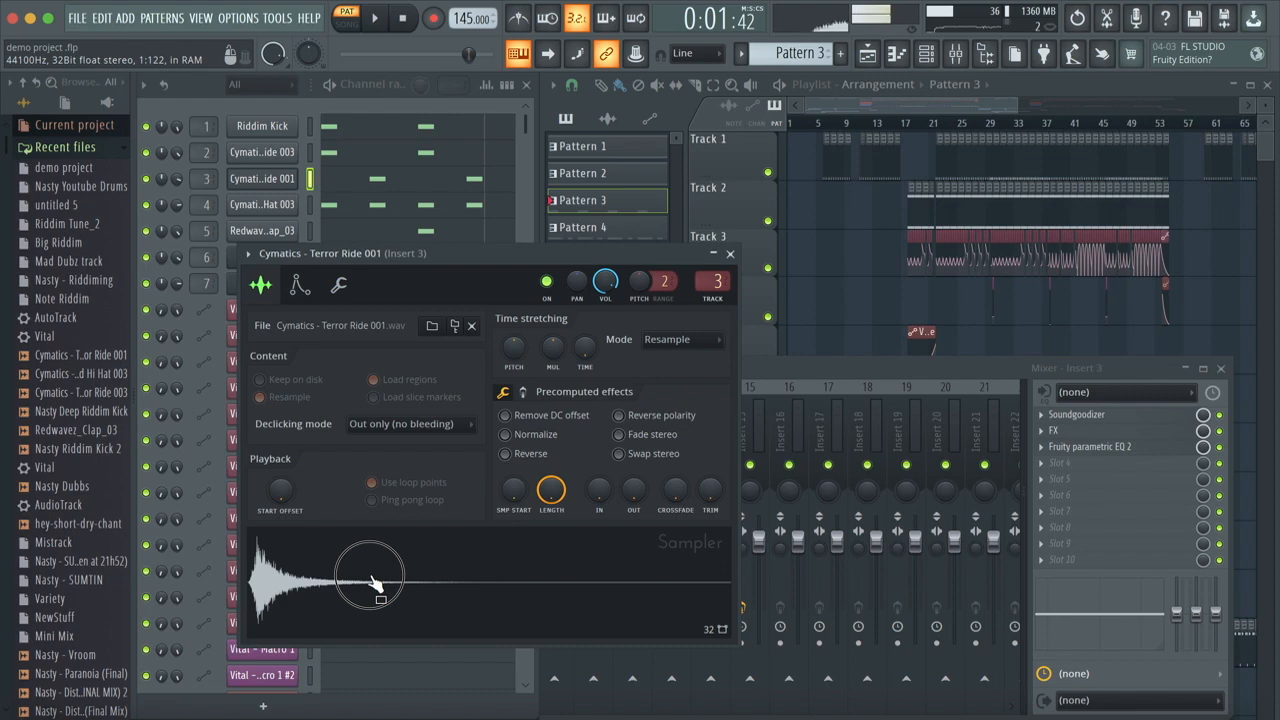
click(374, 582)
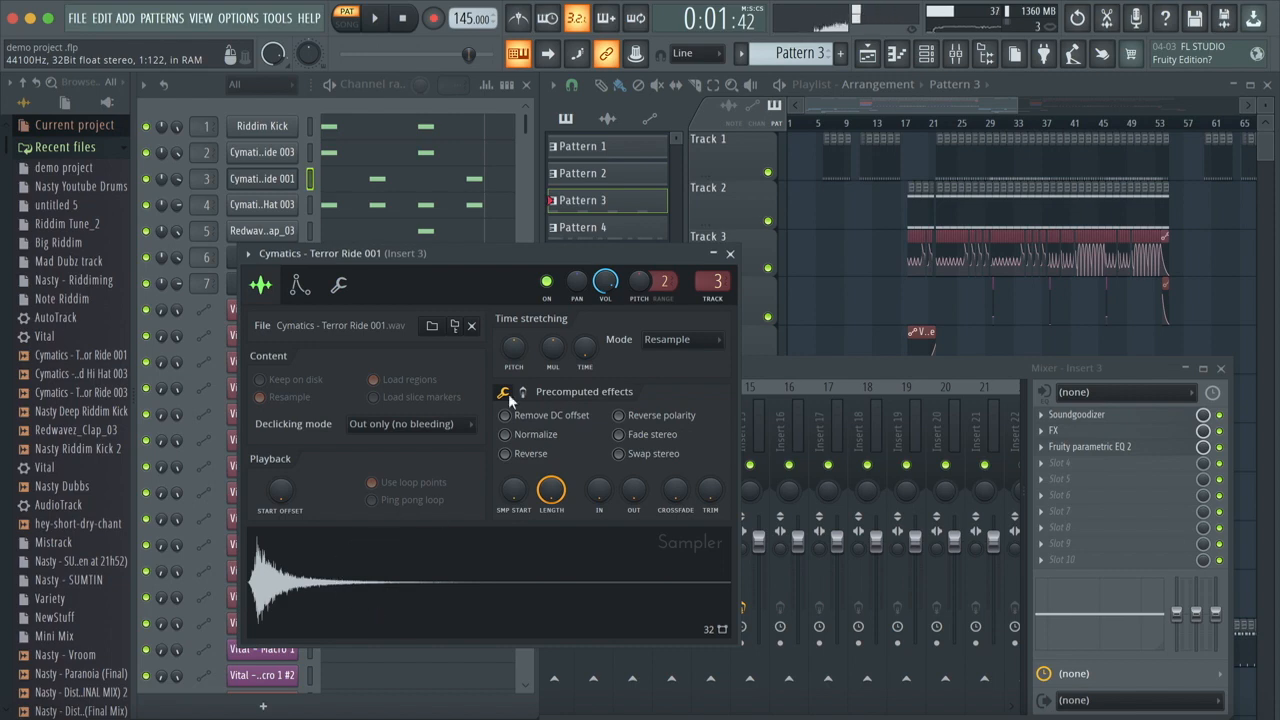
click(730, 254)
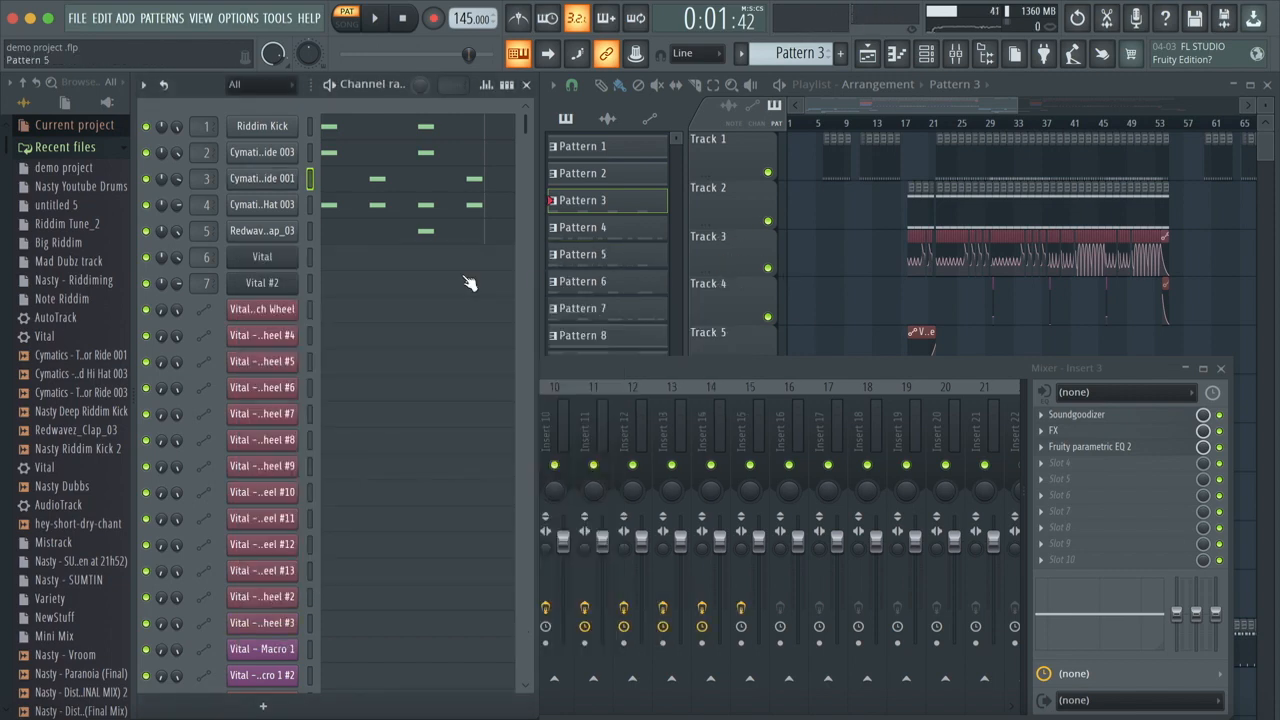
Step: Examine the closed hi-hat's notes in the piano roll, close it, and play Pattern 3 again
click(429, 206)
scroll(330, 441, down, 3)
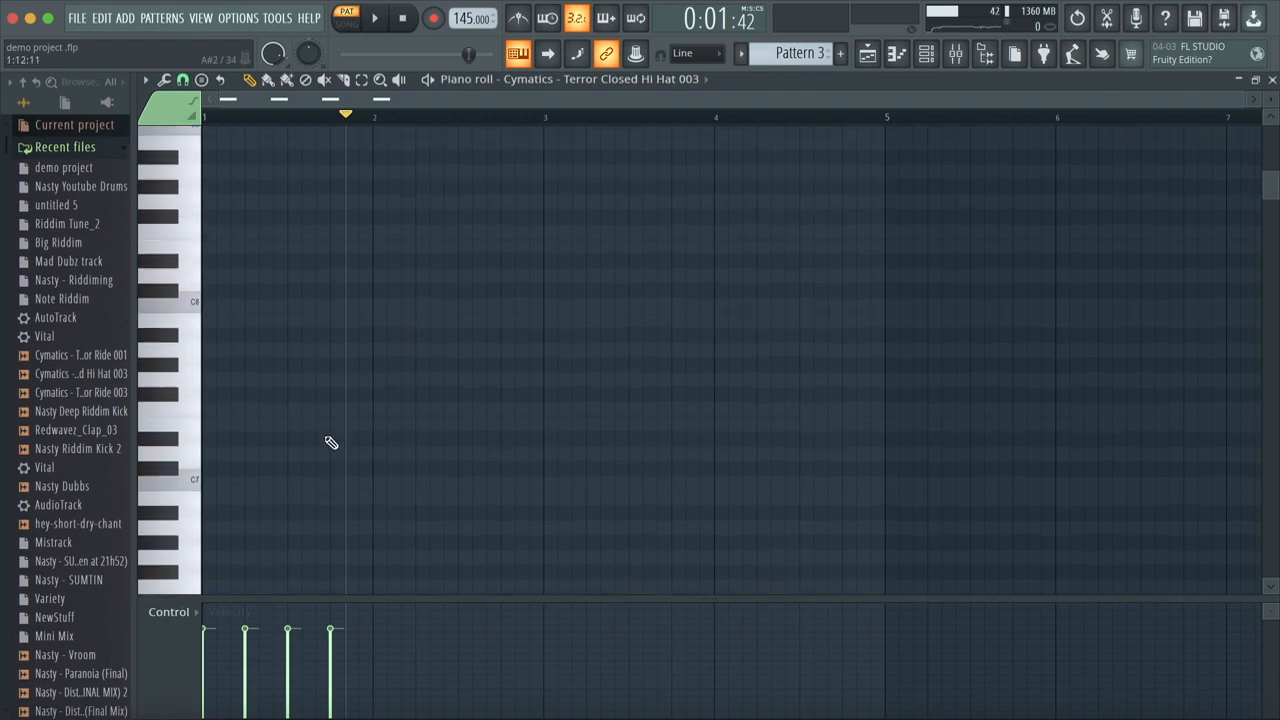
scroll(331, 443, down, 2)
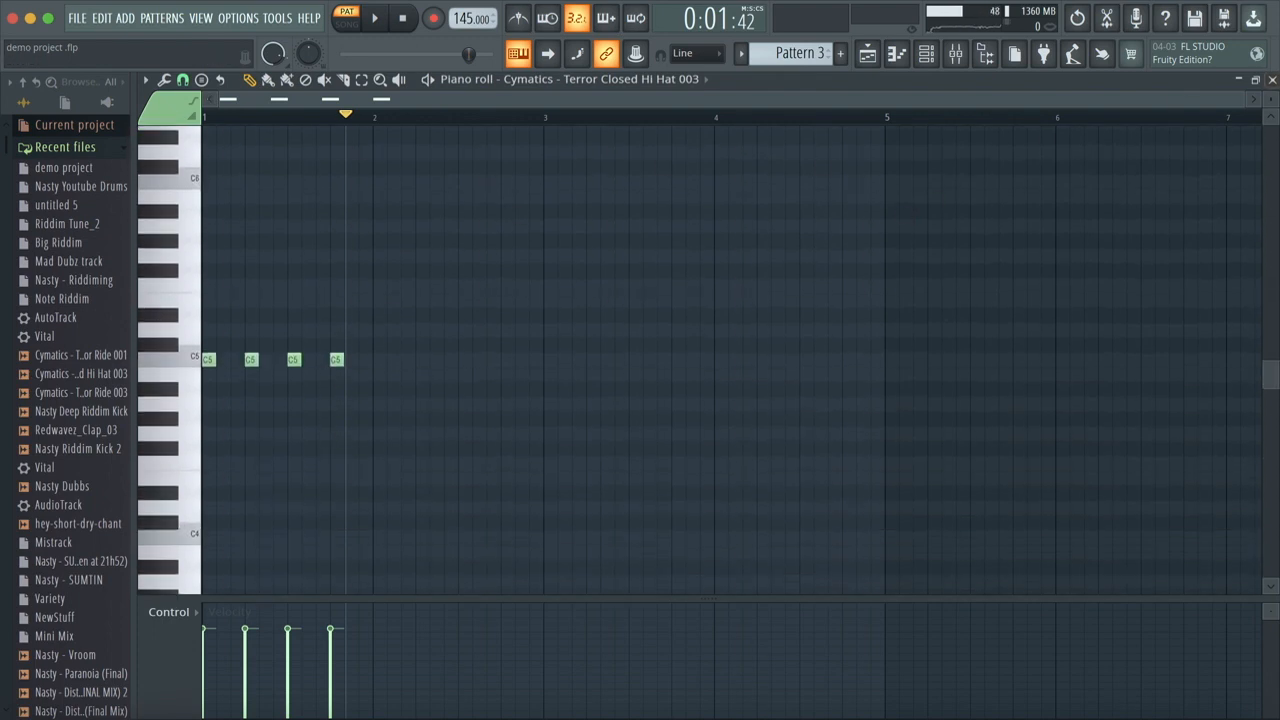
click(1271, 80)
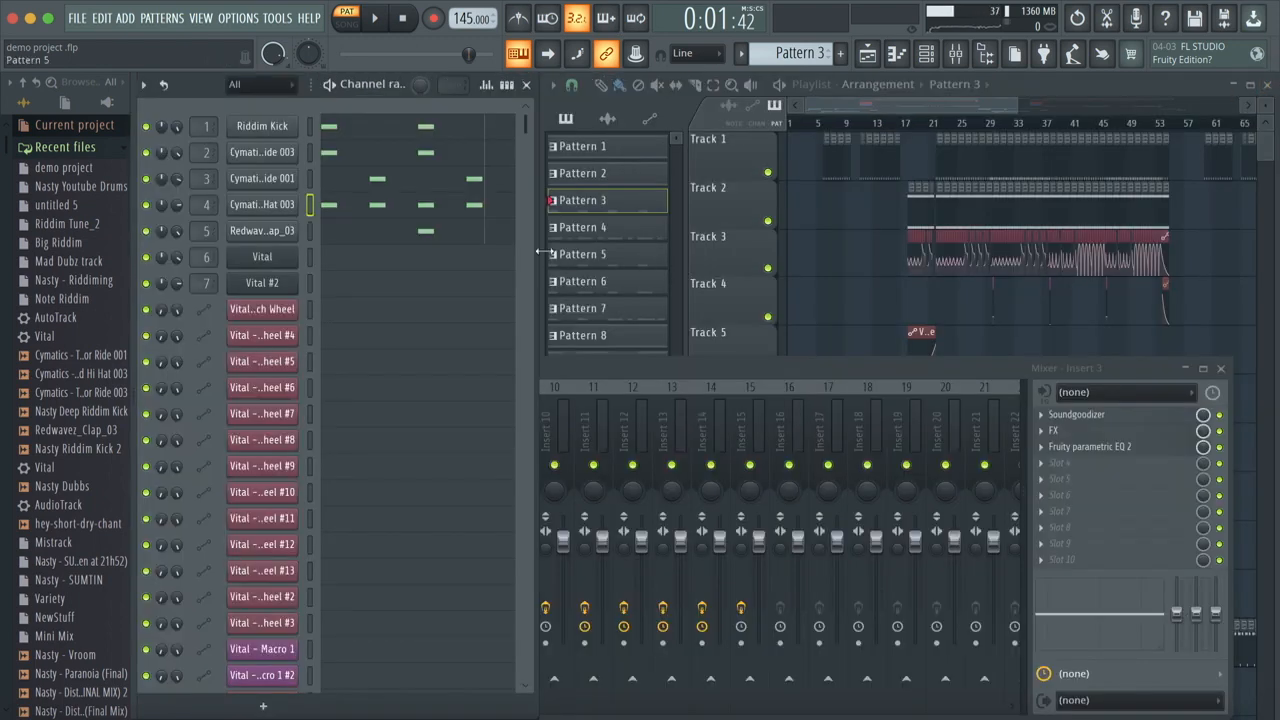
key(space)
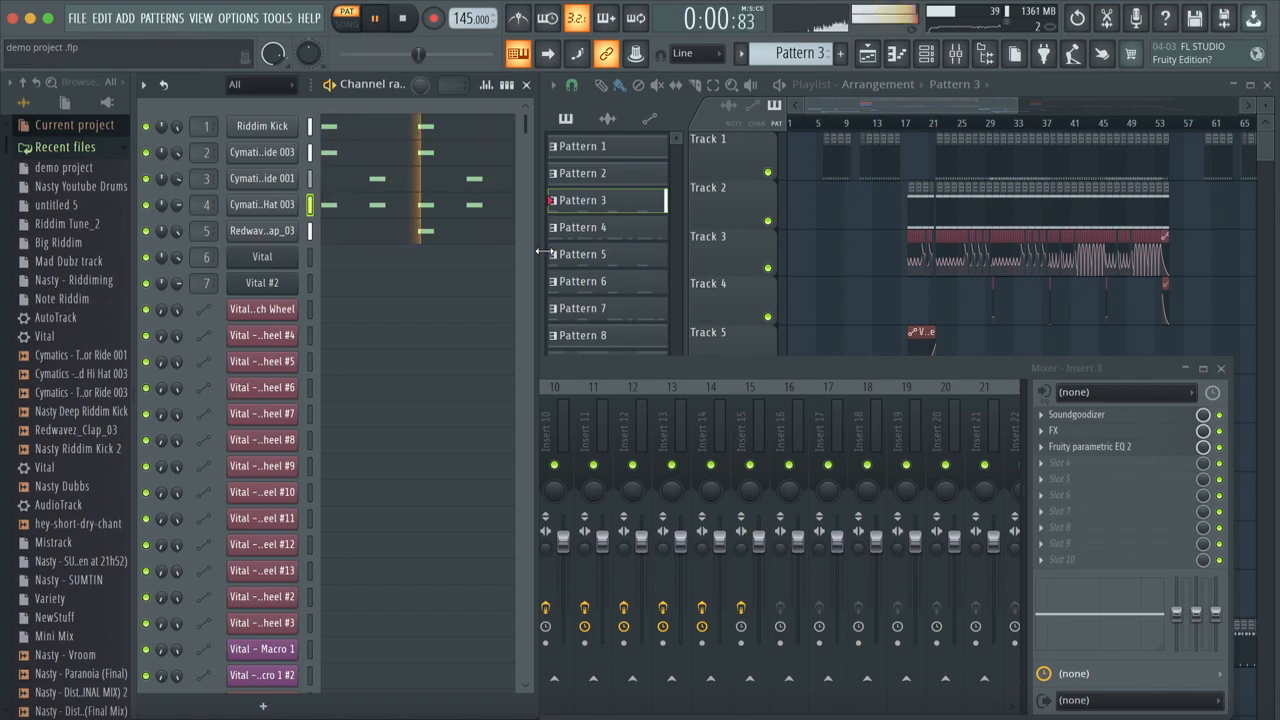
key(space)
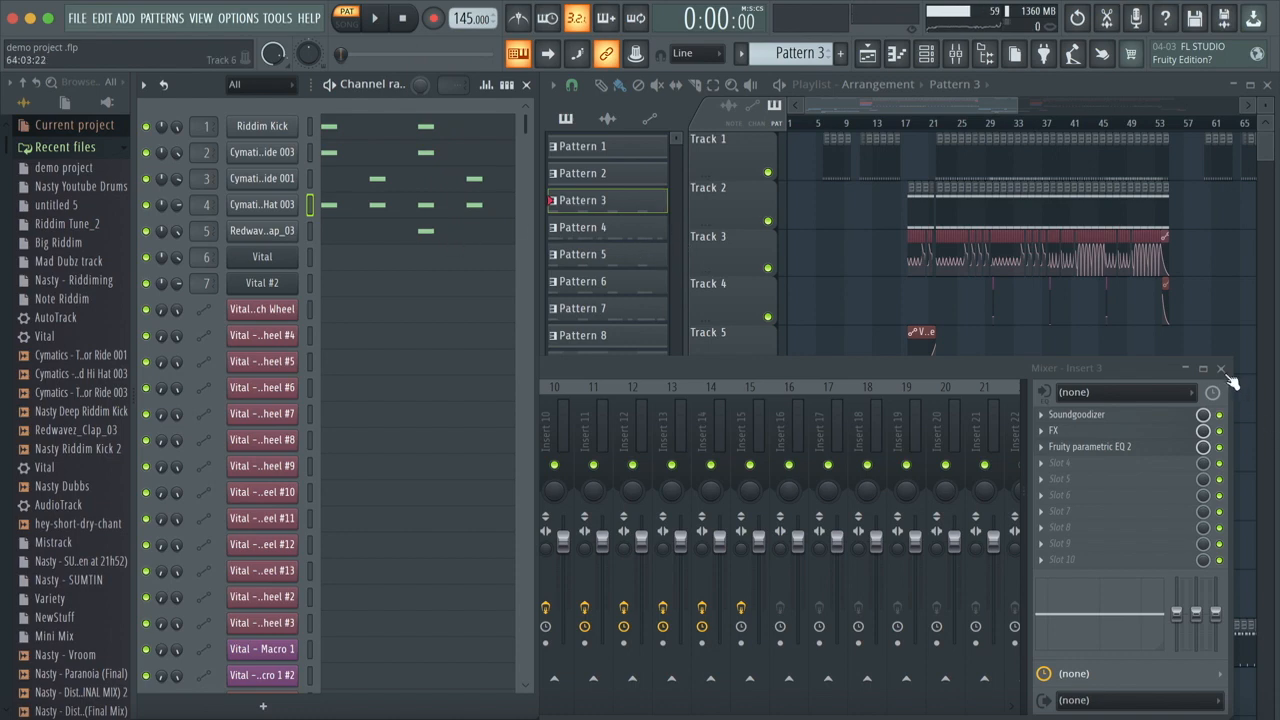
Step: Select Insert 1 in the mixer and examine its Soundgoodizer settings
click(875, 374)
click(210, 425)
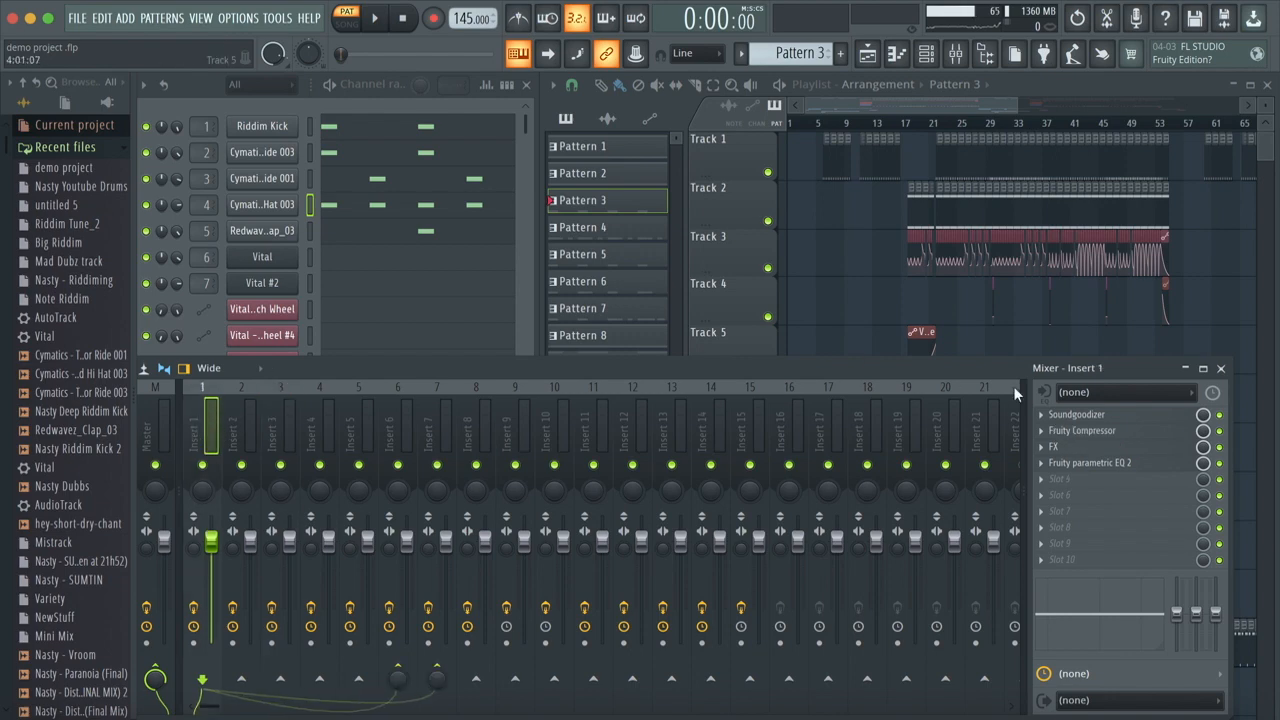
click(1076, 415)
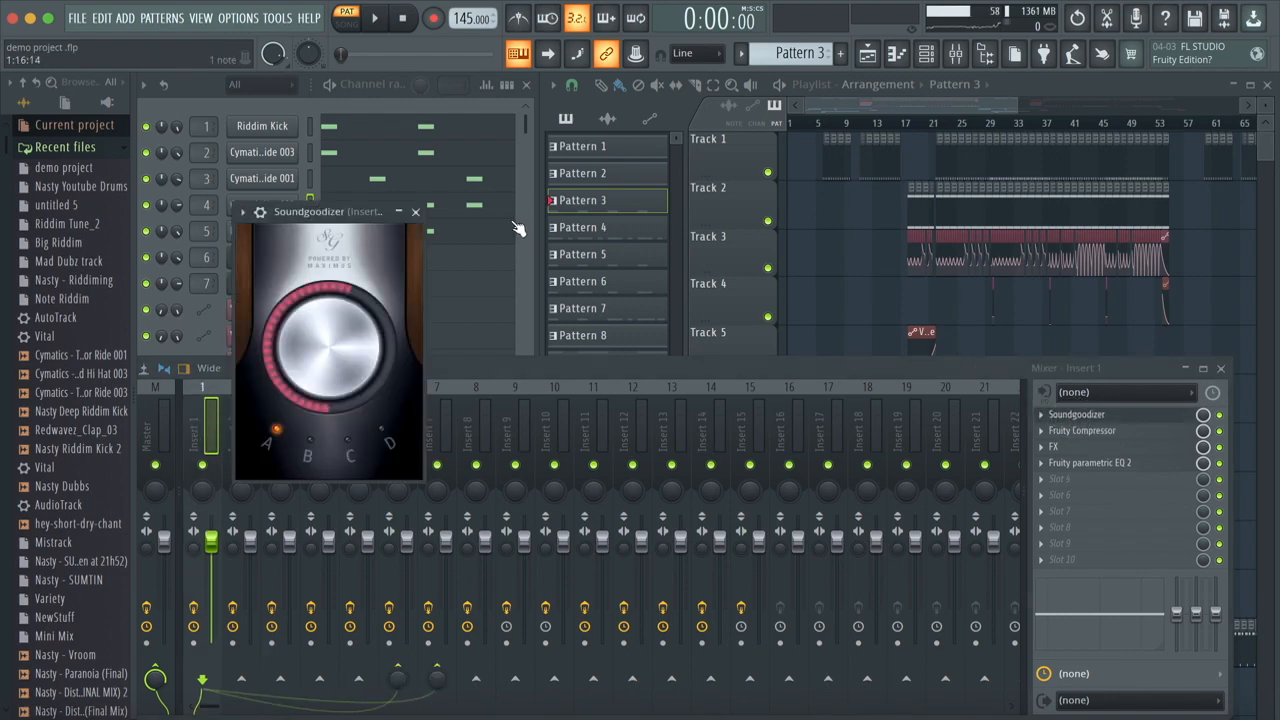
click(416, 212)
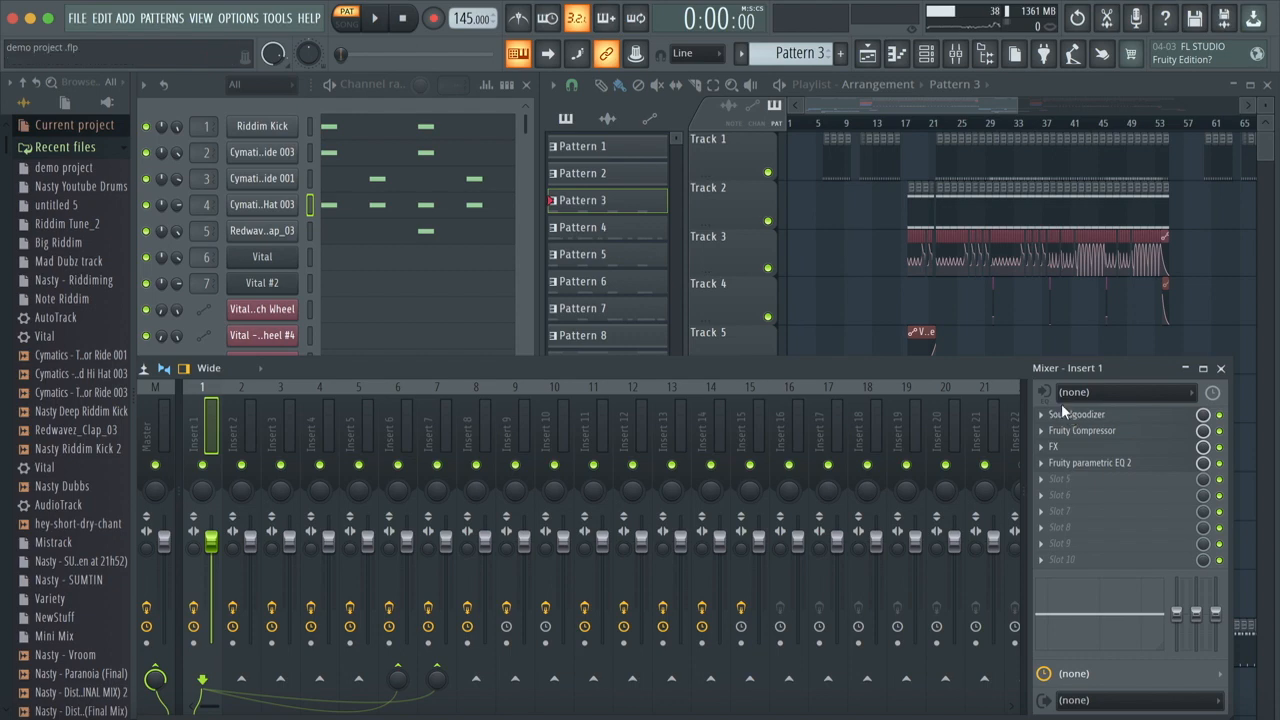
Step: Examine Insert 1's Fruity Compressor settings and its available presets without loading one
click(1100, 430)
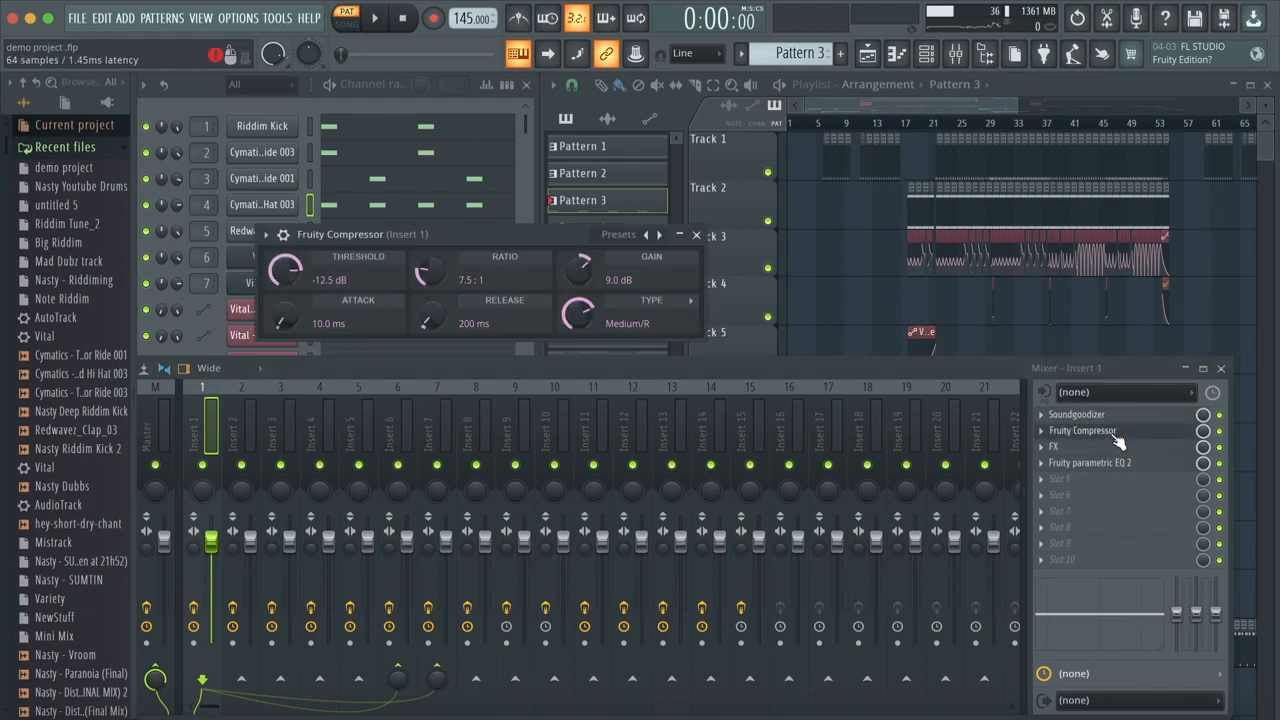
click(616, 235)
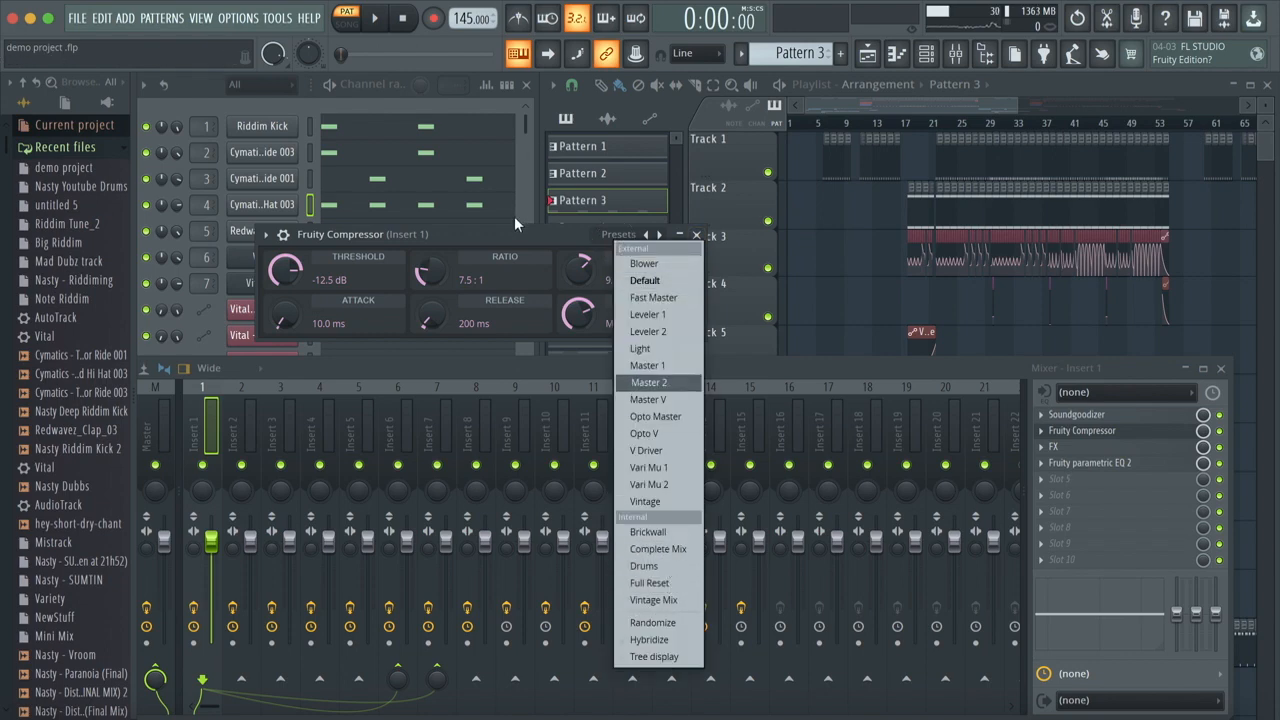
click(707, 243)
click(697, 235)
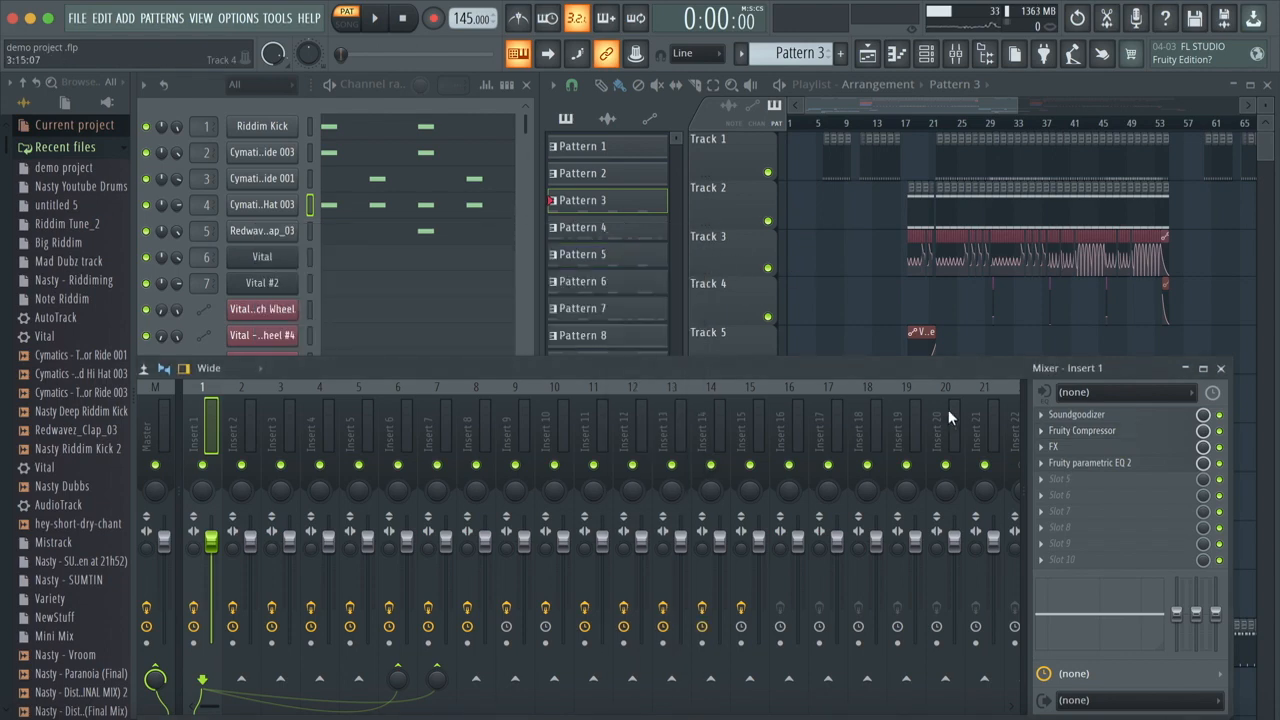
Step: Open the Effector FX module on Insert 1, listen to the pattern with Distort, and switch on its bypass
click(1080, 448)
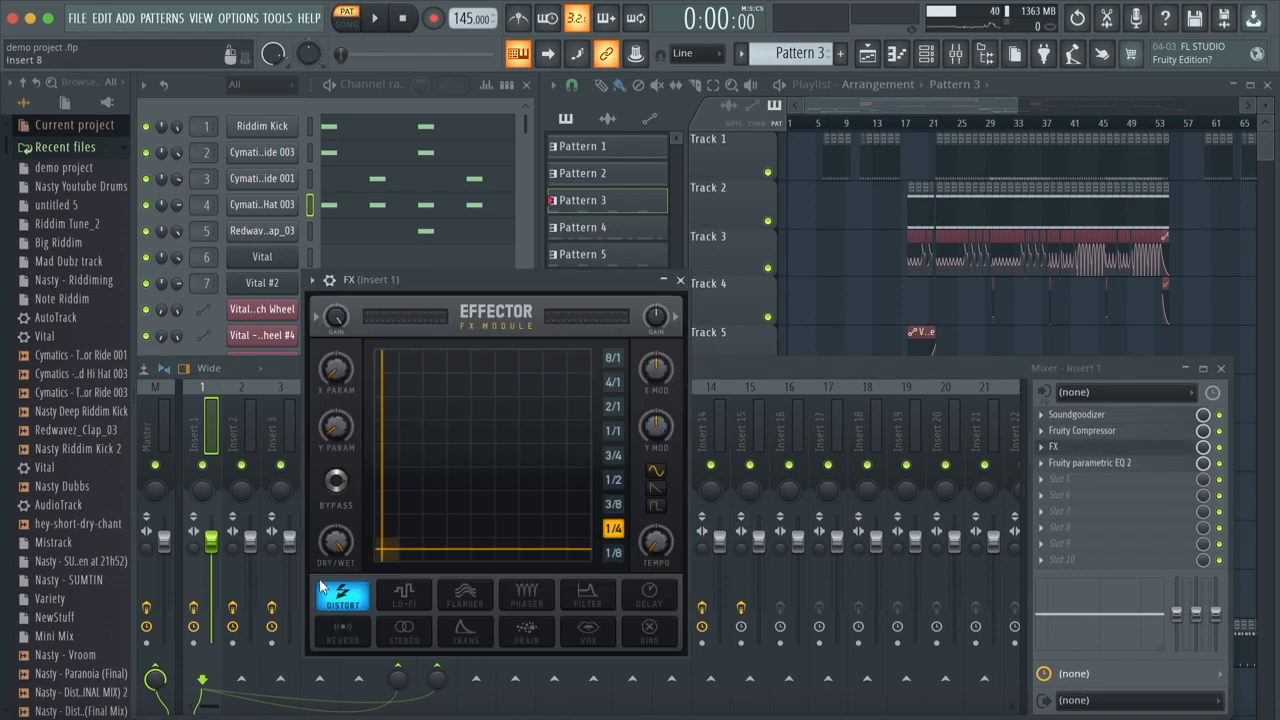
key(space)
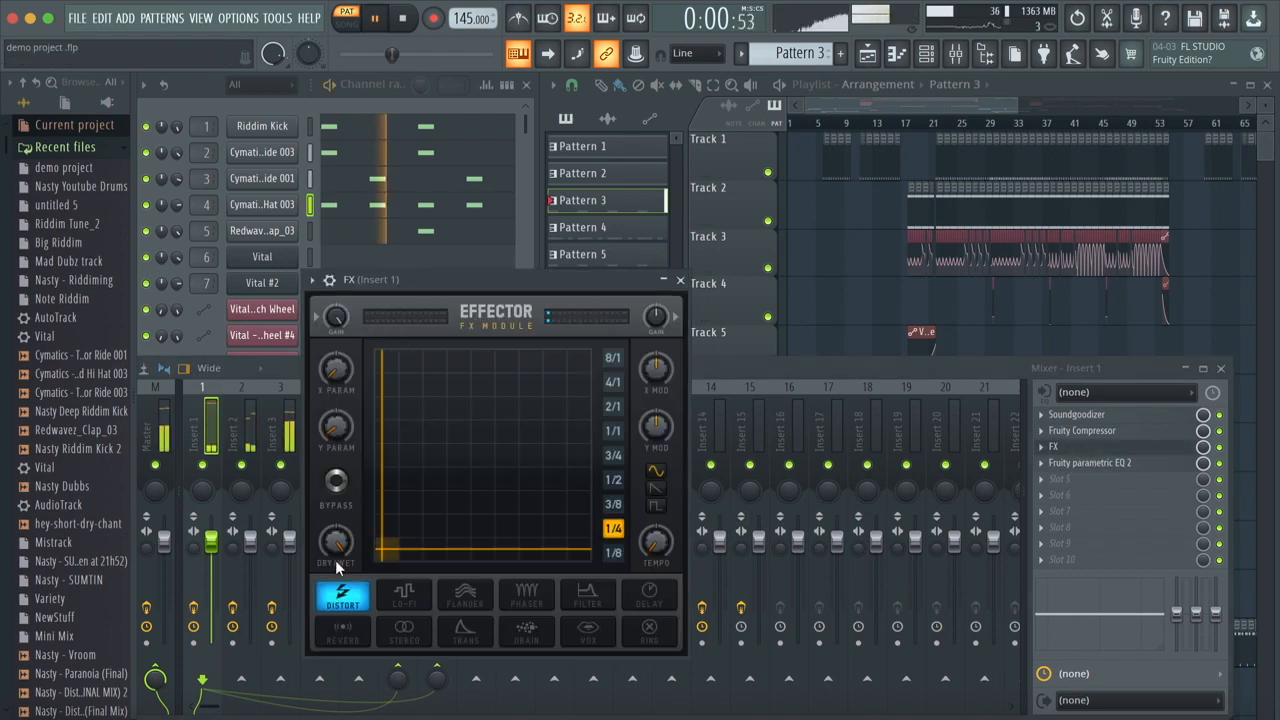
click(336, 481)
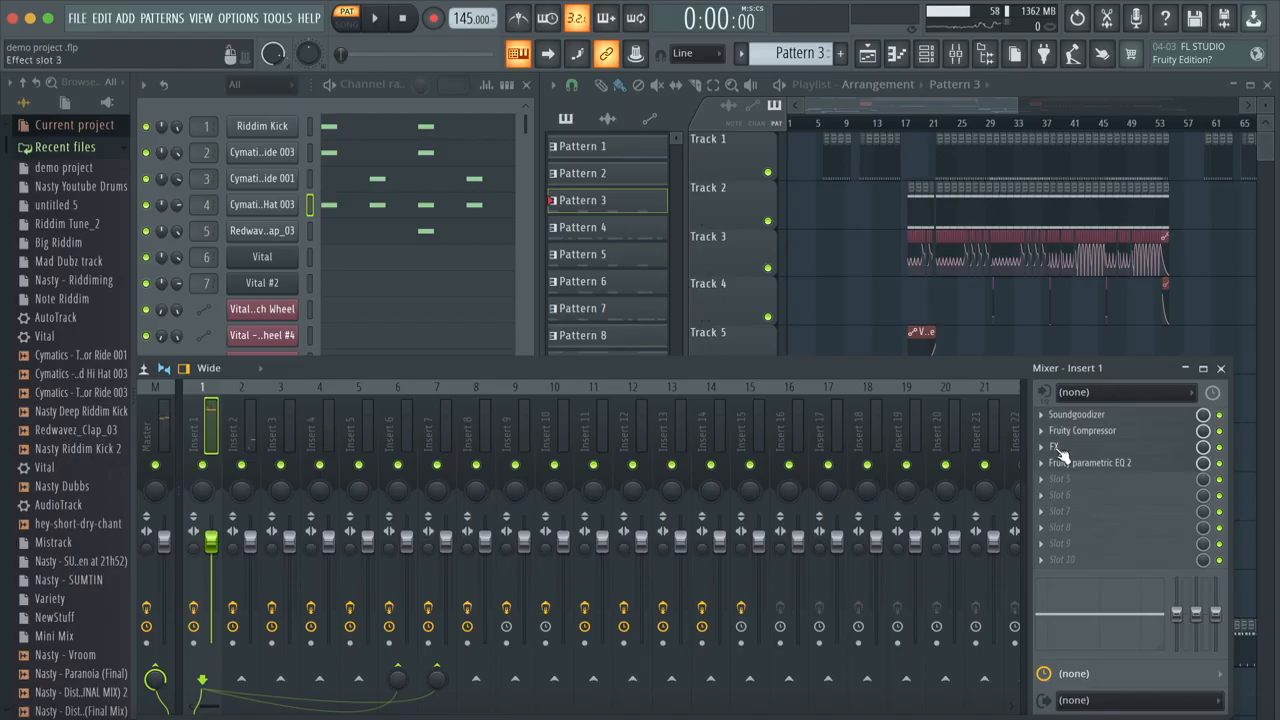
click(1058, 450)
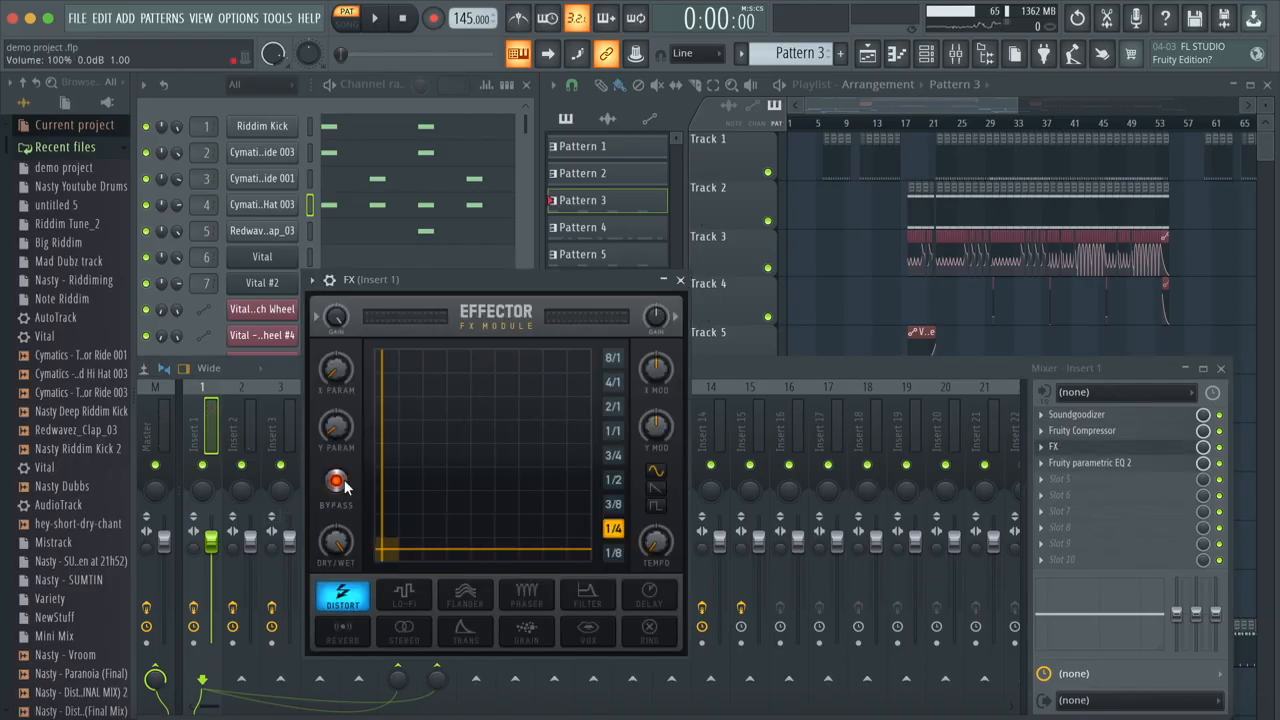
click(680, 280)
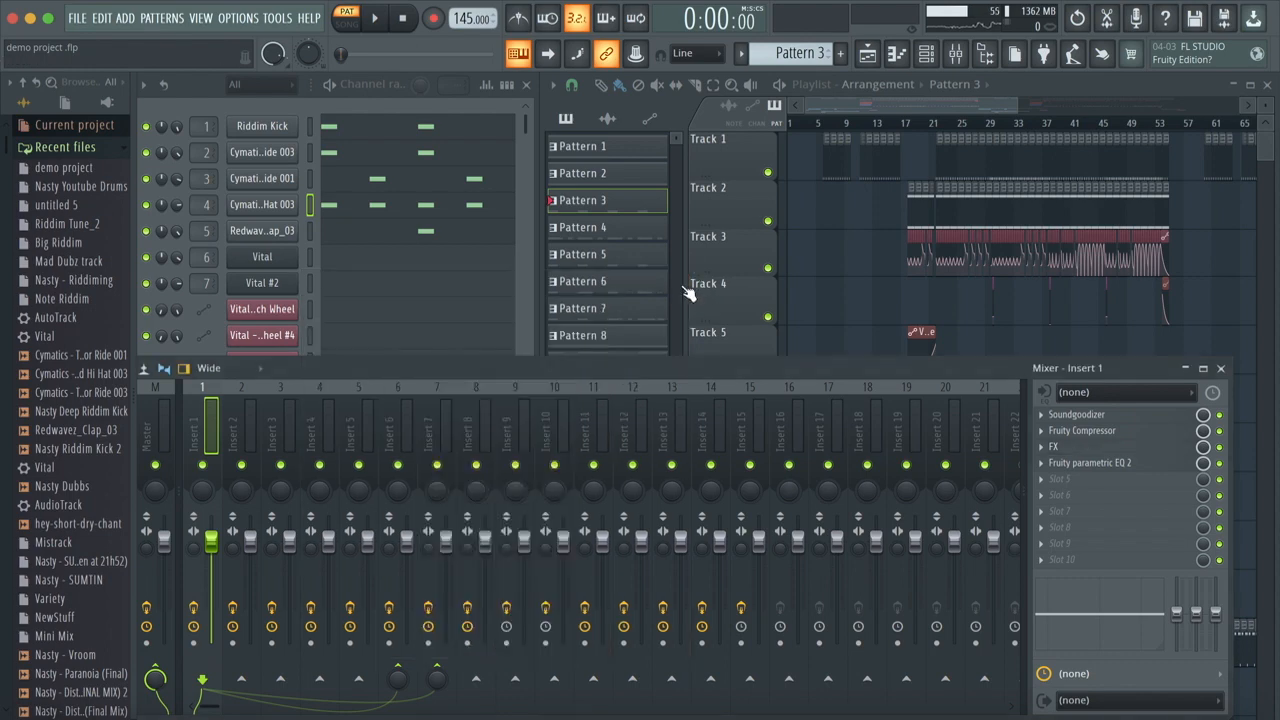
Step: Load the Kick preset in Insert 1's Fruity parametric EQ 2
click(1117, 470)
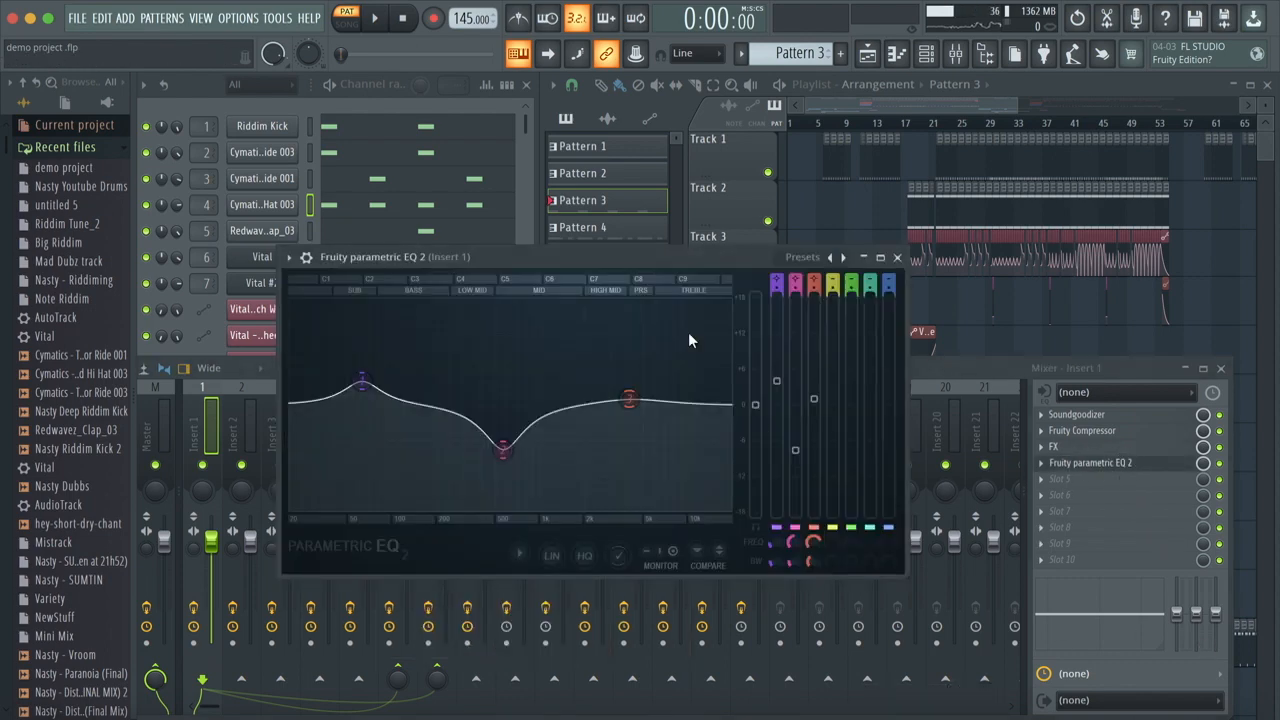
click(808, 260)
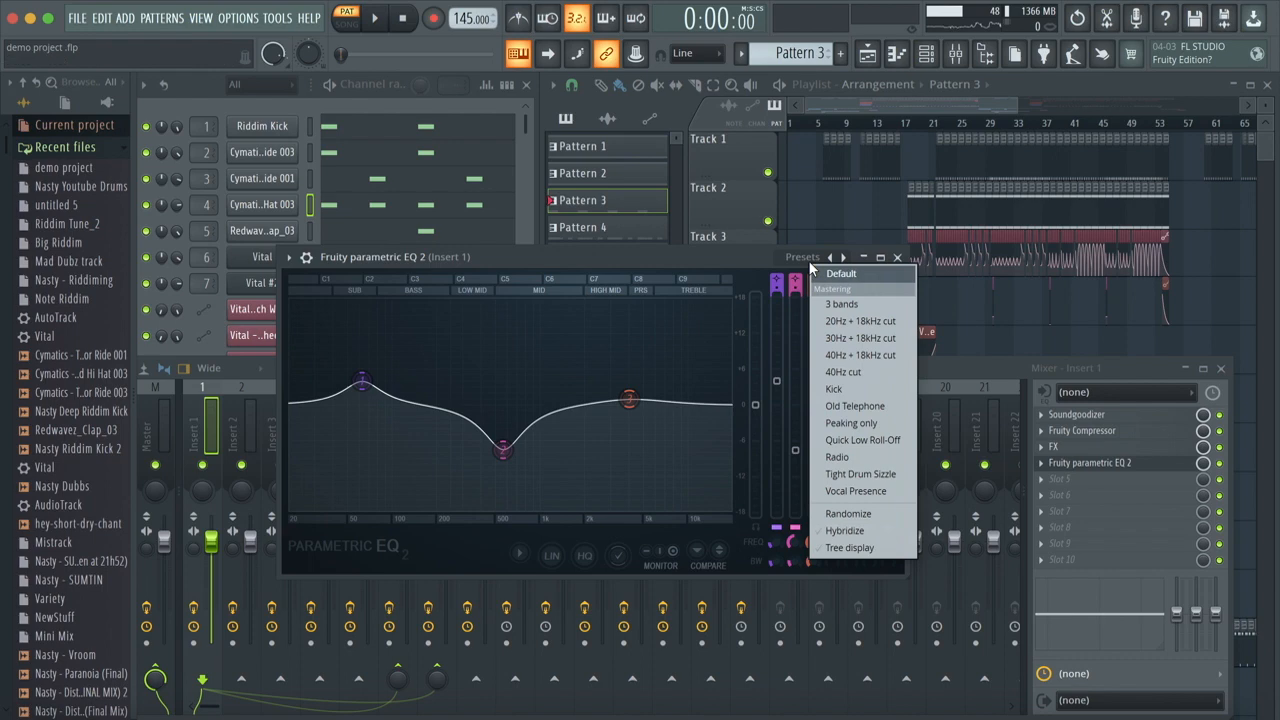
click(881, 393)
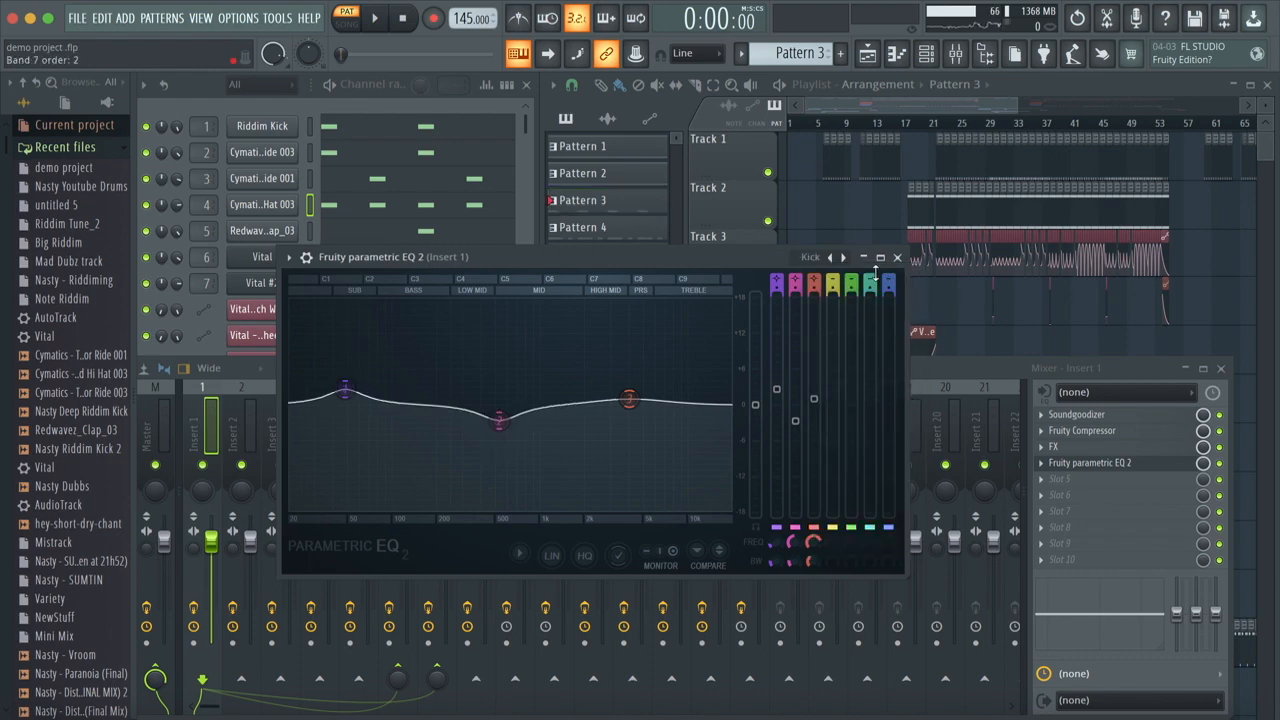
Step: Deepen the EQ's mid cut, raise the low boost slightly, shift both bands higher in frequency, and close the equalizer
drag(499, 420, 520, 448)
mouse_move(344, 388)
mouse_down()
mouse_move(360, 376)
mouse_move(369, 386)
mouse_up()
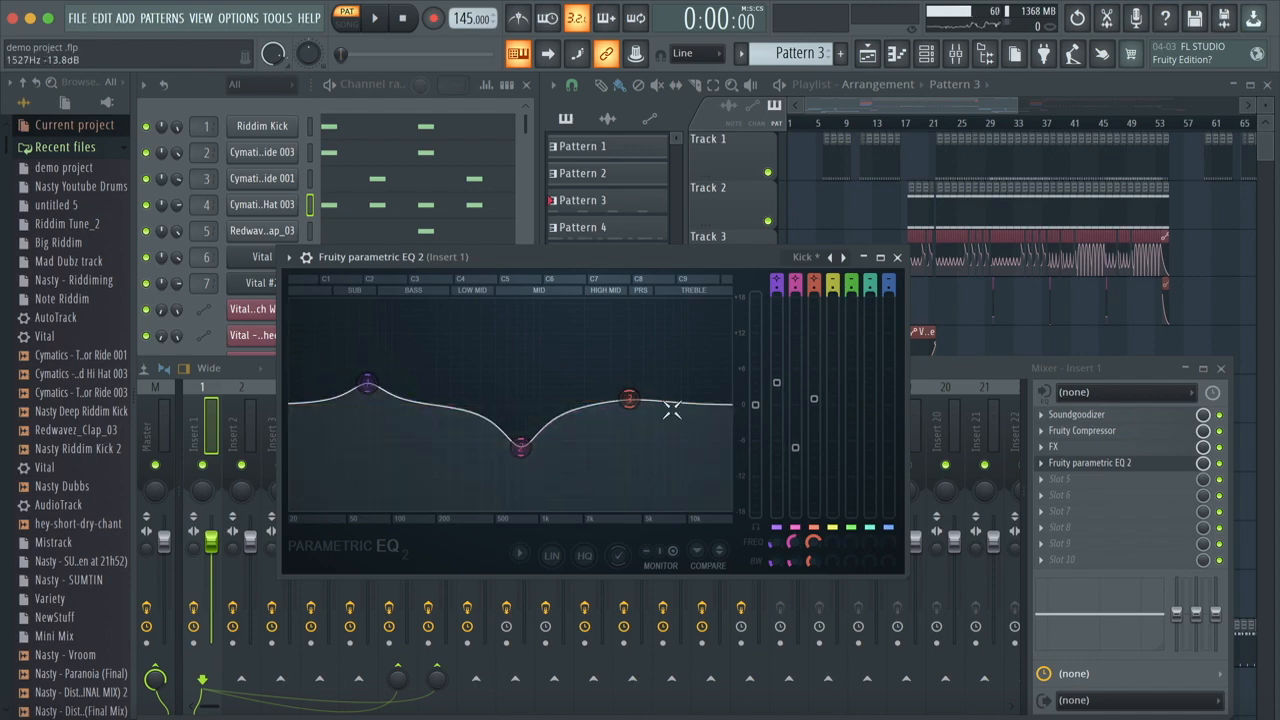
key(space)
click(898, 259)
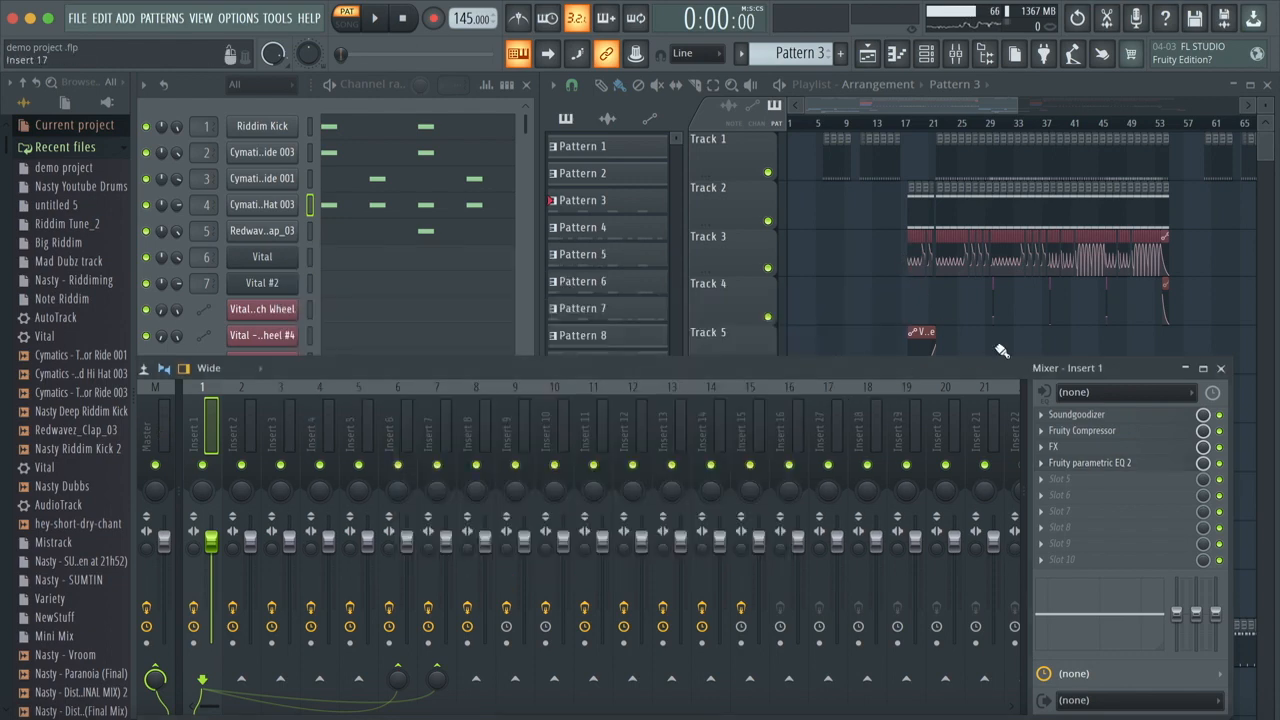
Step: Select Insert 2 in the mixer and examine its Soundgoodizer settings
click(245, 405)
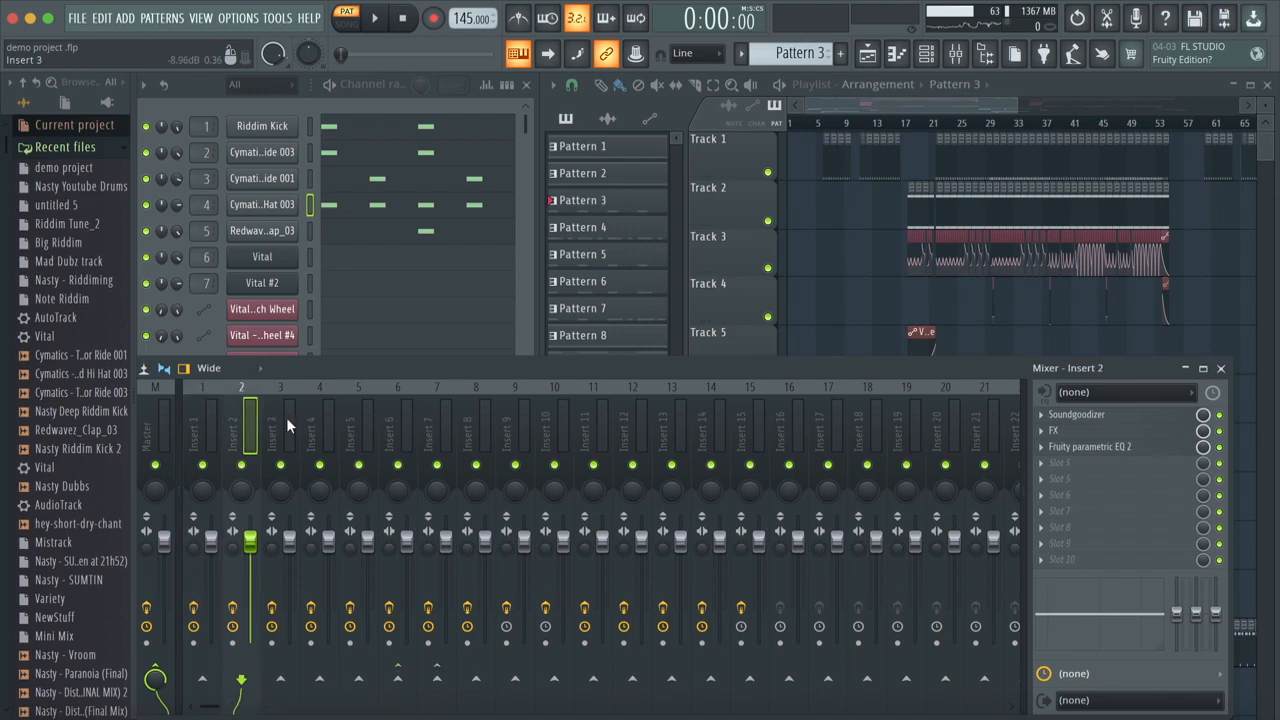
click(1050, 415)
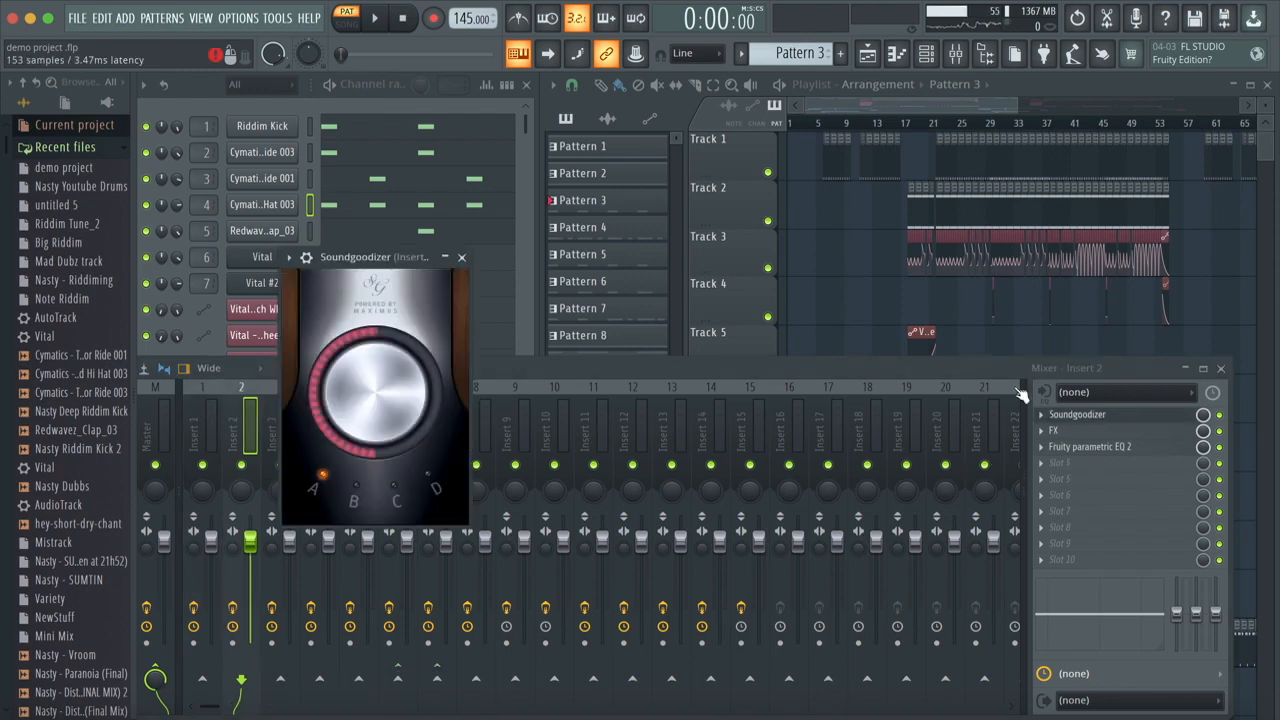
Step: Close the Soundgoodizer and examine the Fruity parametric EQ 2 curve on Insert 2
click(461, 257)
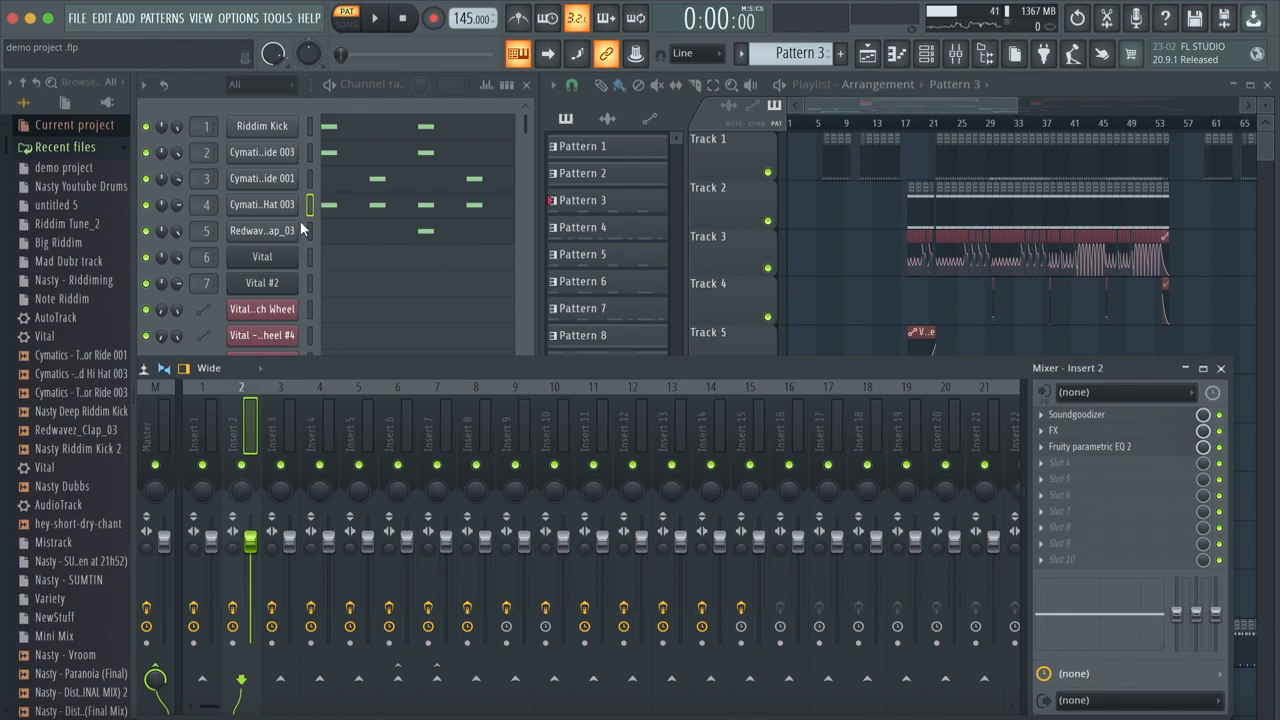
click(281, 424)
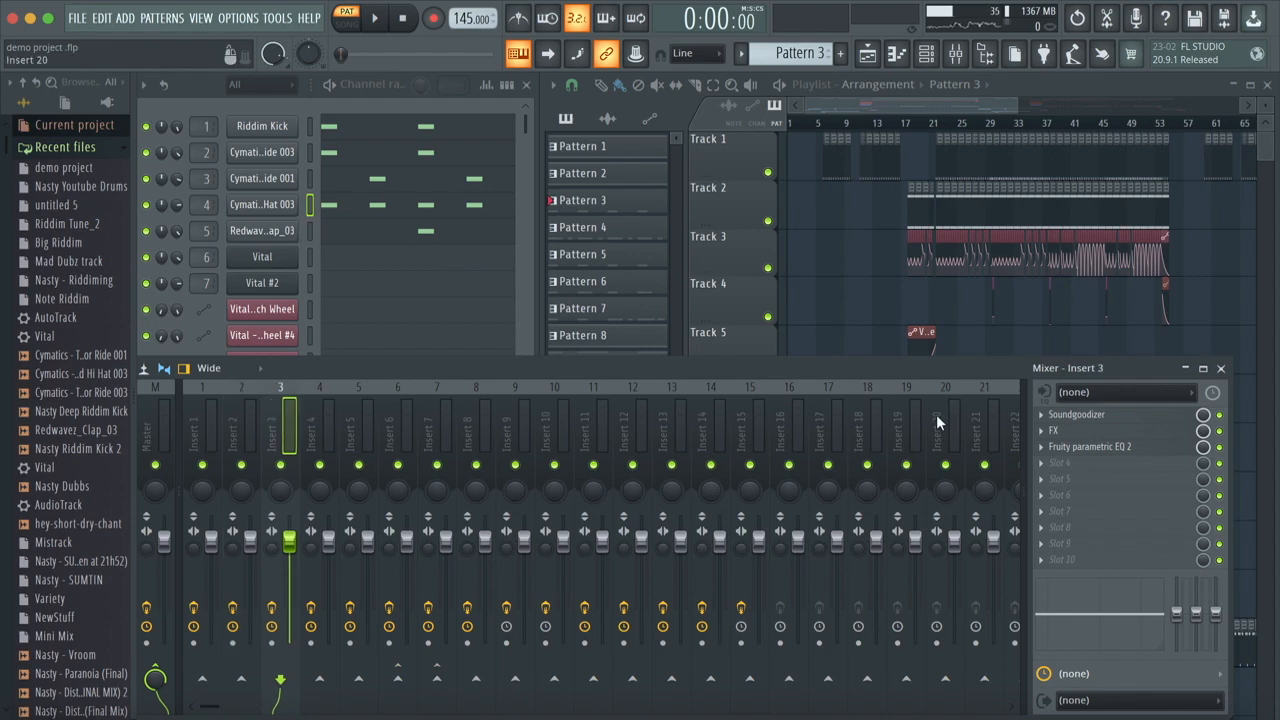
click(241, 425)
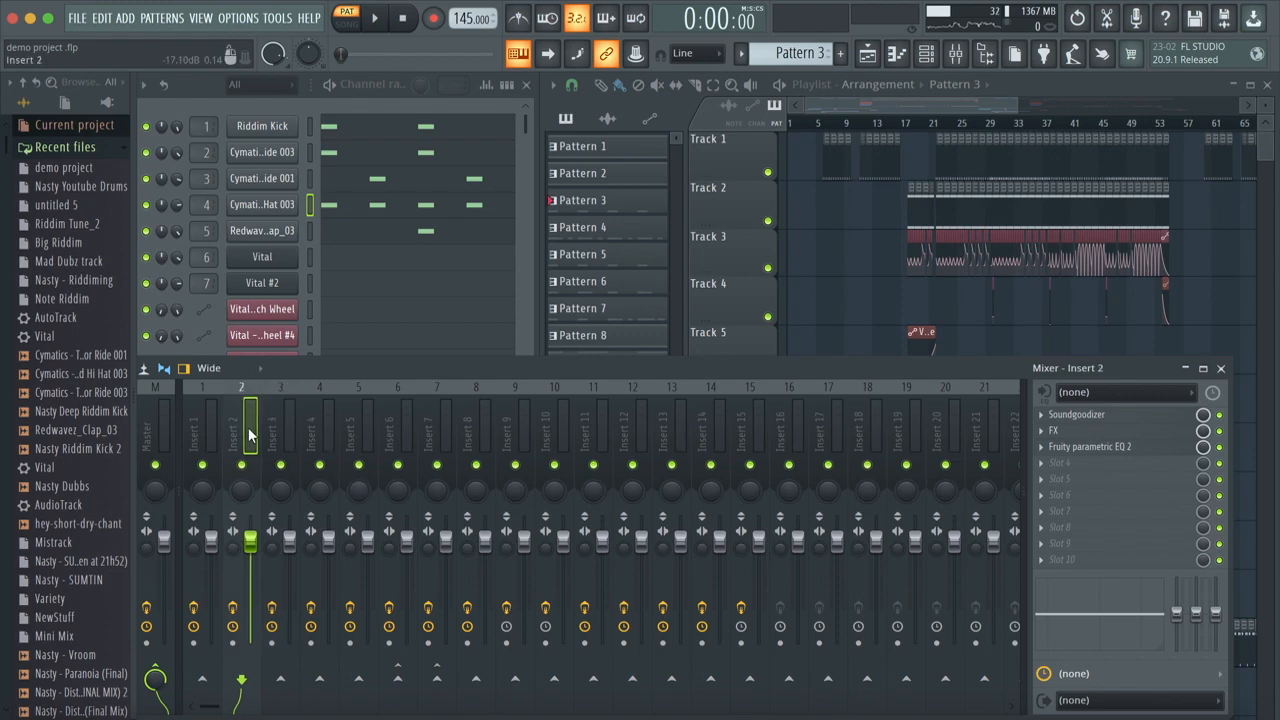
click(1105, 448)
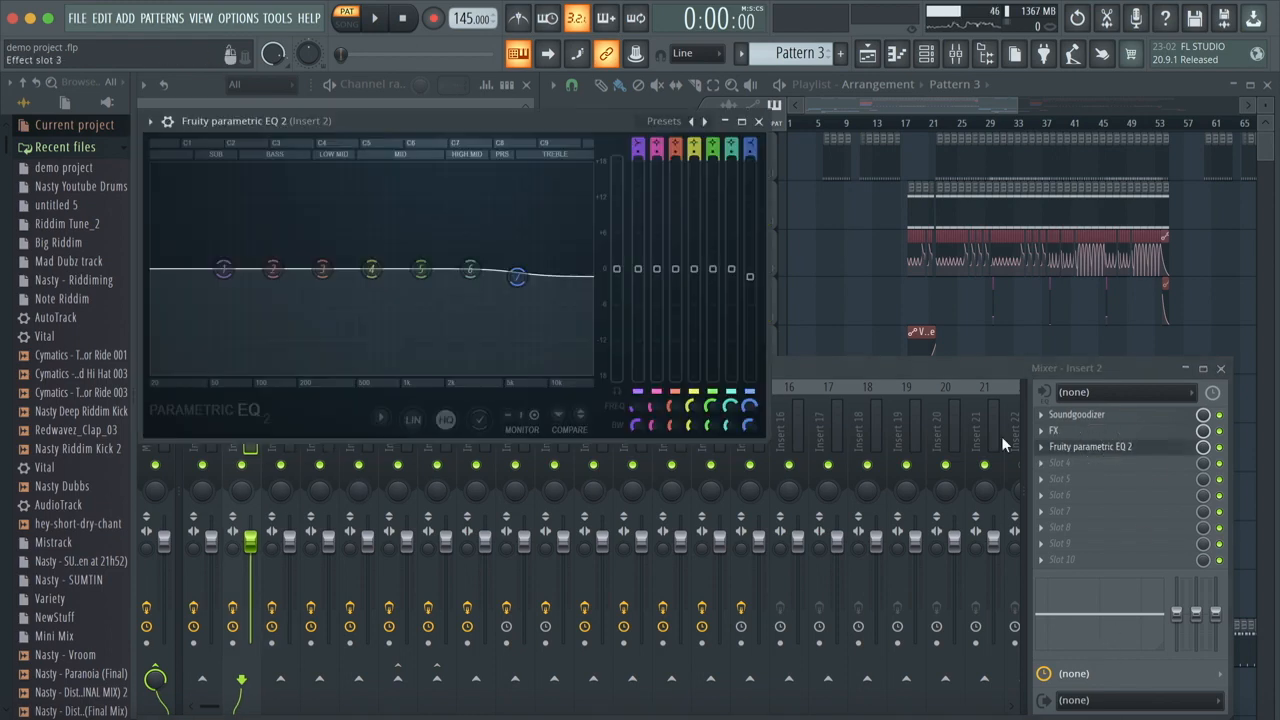
click(758, 121)
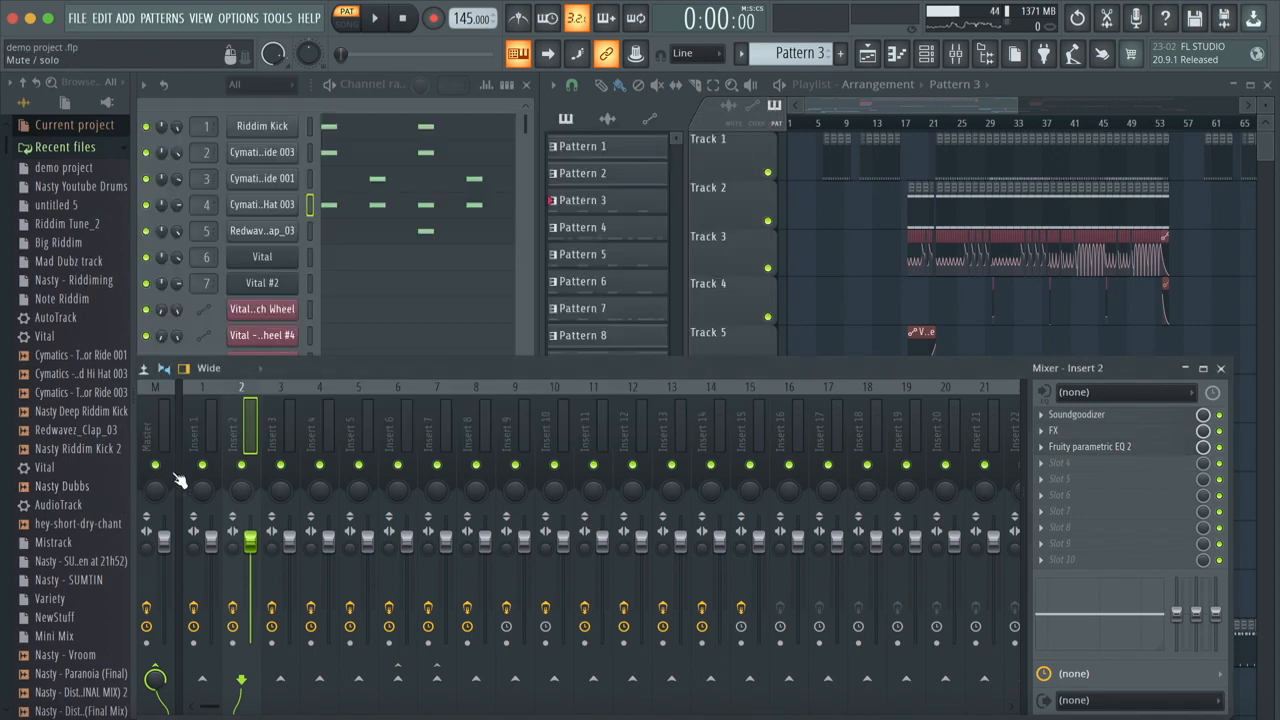
Step: Select Insert 3 in the mixer and examine its Effector FX module's reverb settings
click(287, 420)
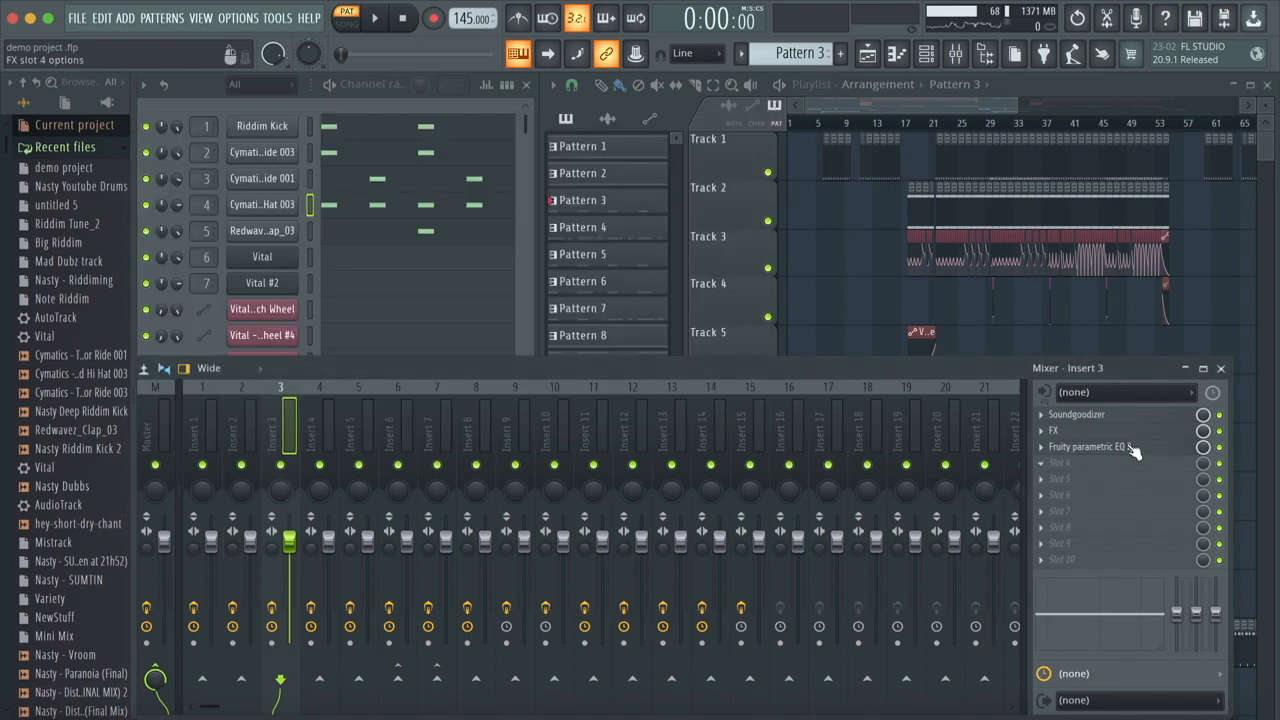
click(1100, 431)
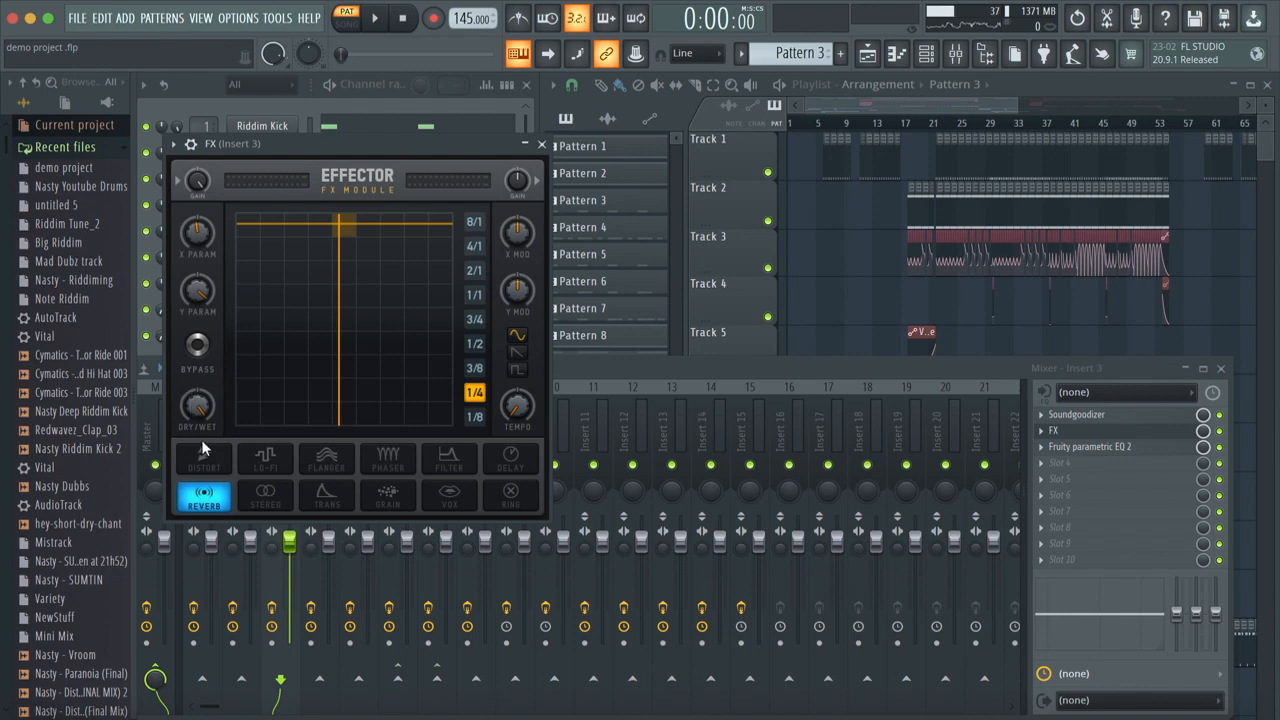
click(541, 144)
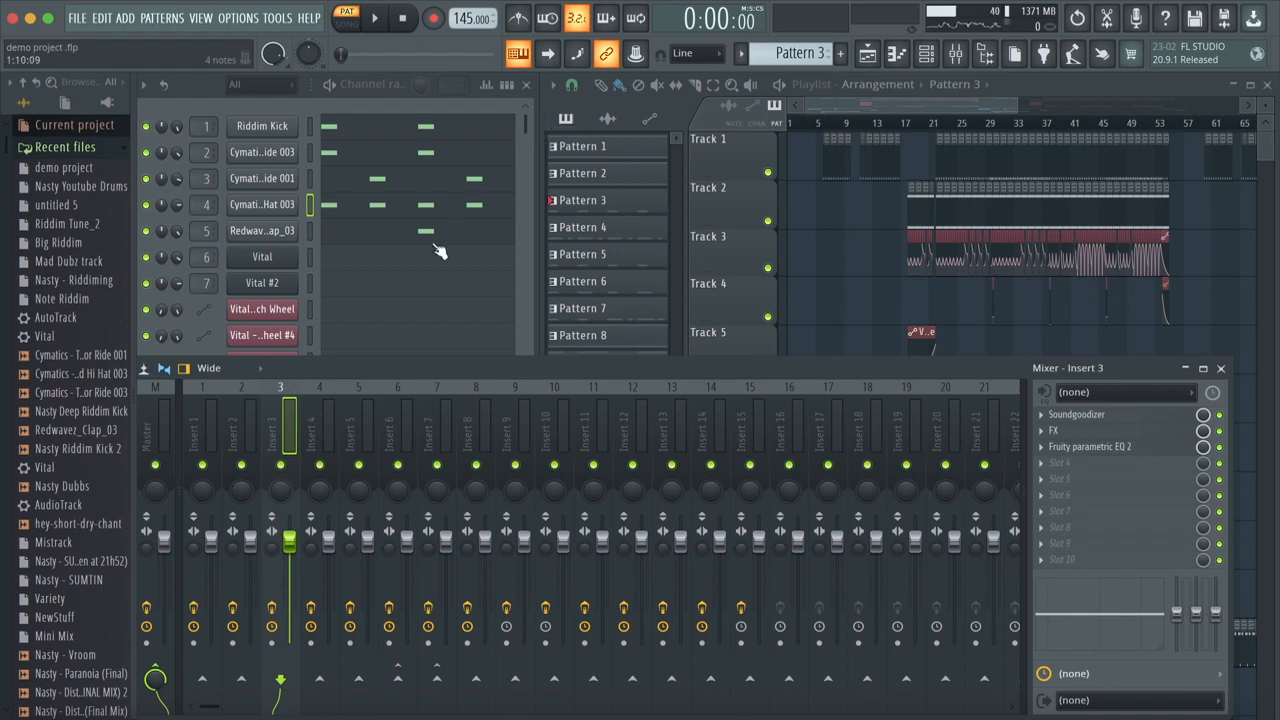
Step: Examine the reverb settings in Insert 4's Effector FX module and save the project
click(325, 408)
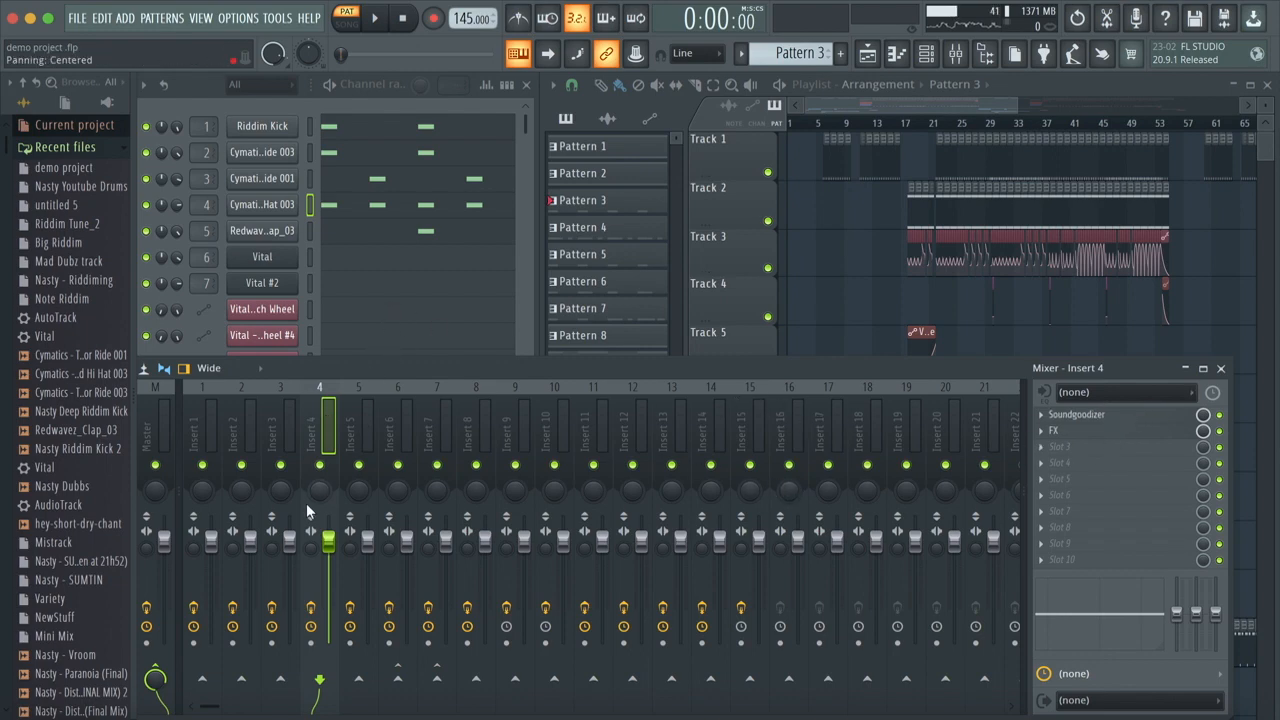
click(1100, 432)
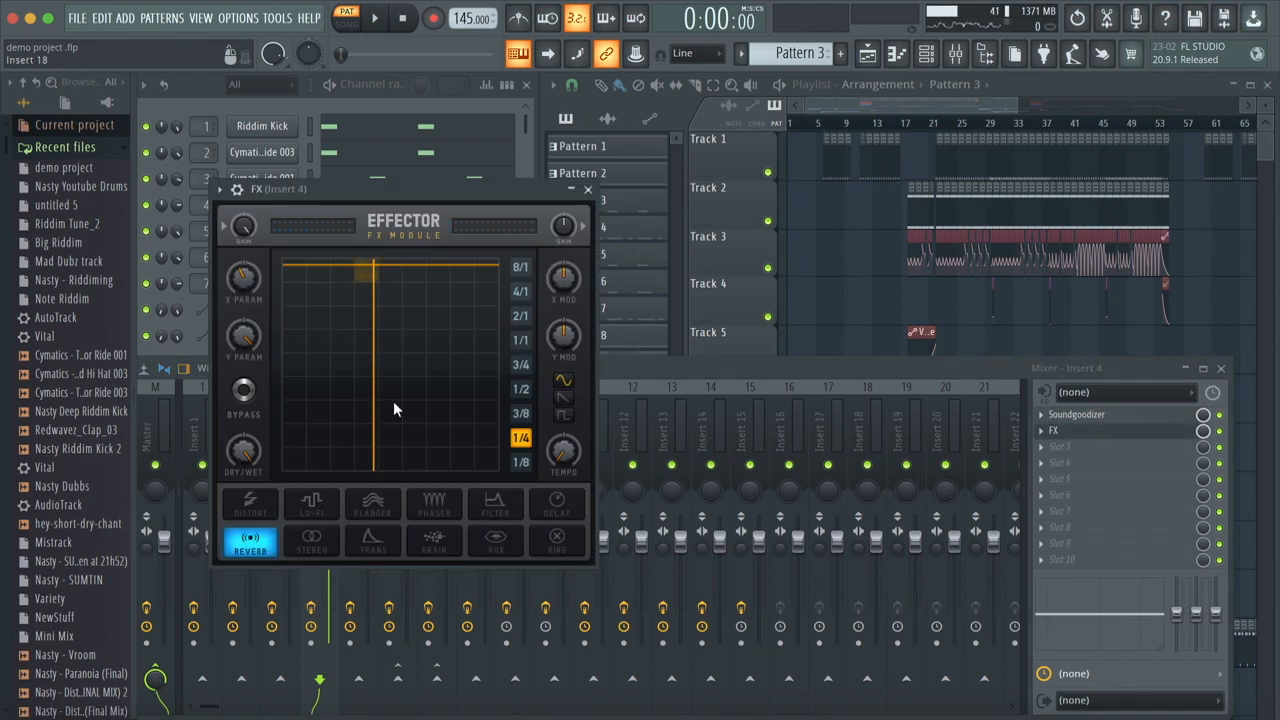
key(ctrl+s)
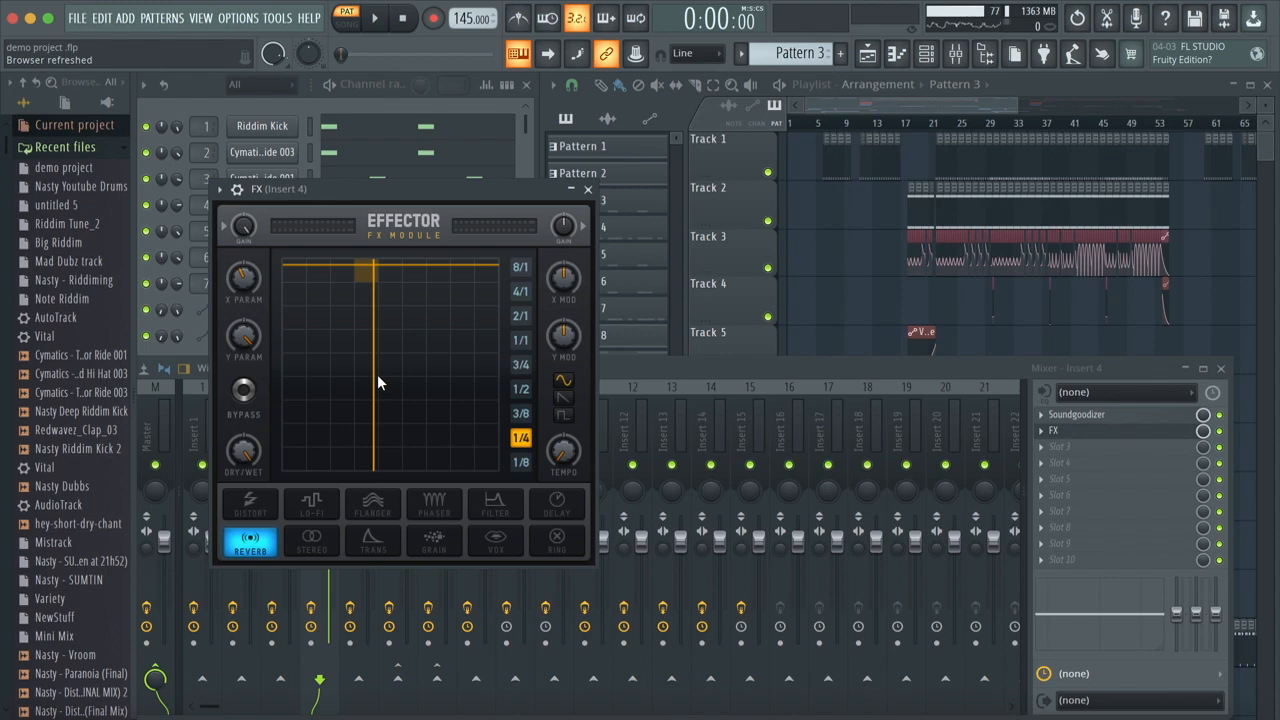
click(588, 189)
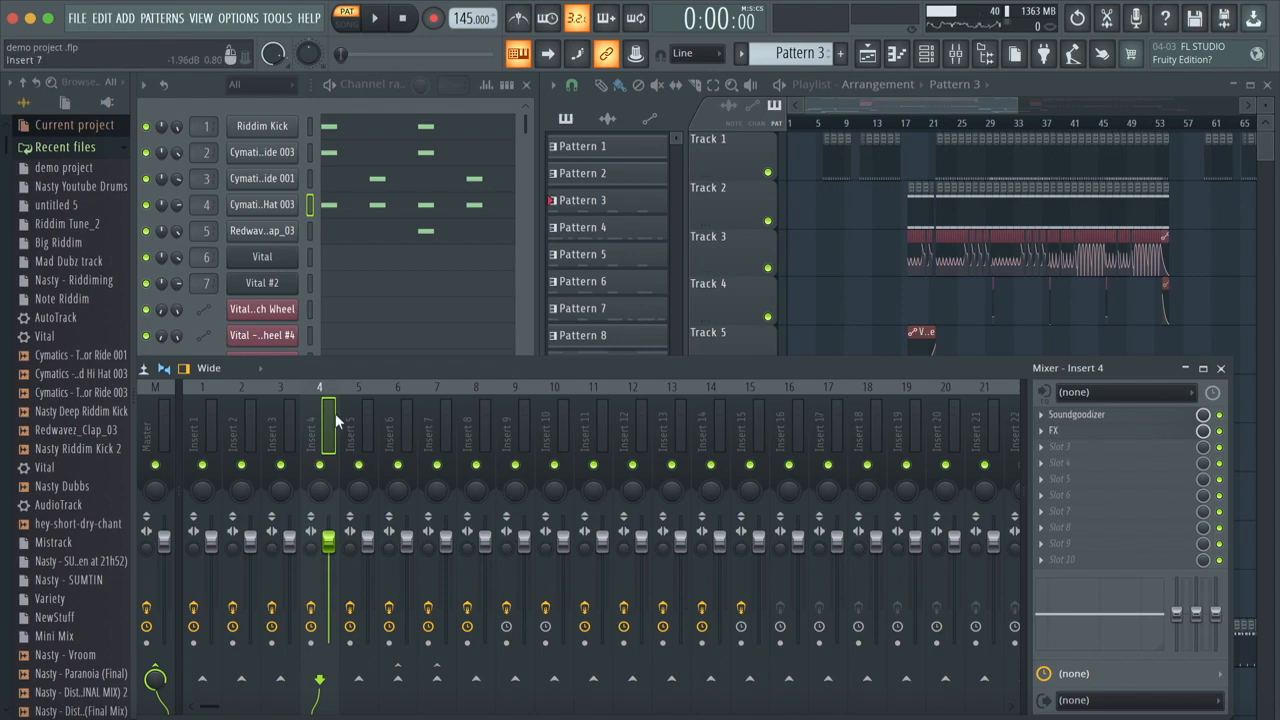
Step: Leave the mixer, switch to Pattern 4, and open the Cymatics Terror Closed Hi Hat 003 notes in the piano roll
click(1220, 368)
click(619, 232)
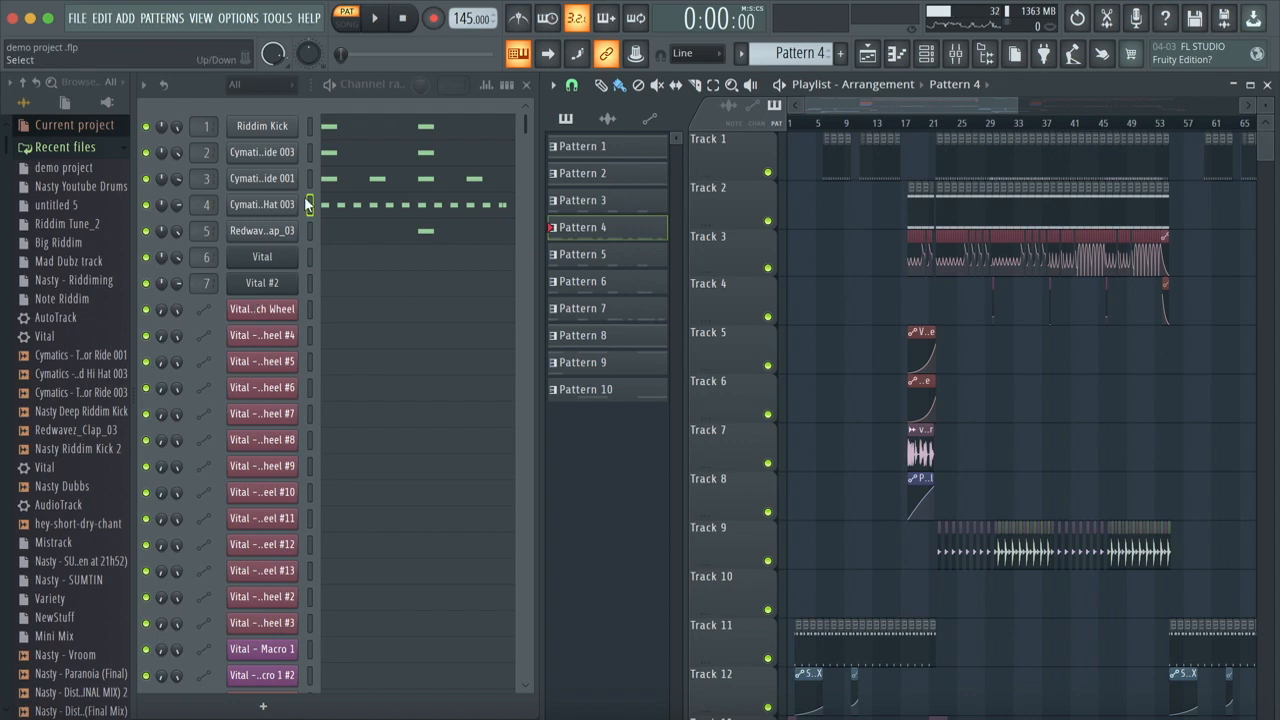
click(337, 209)
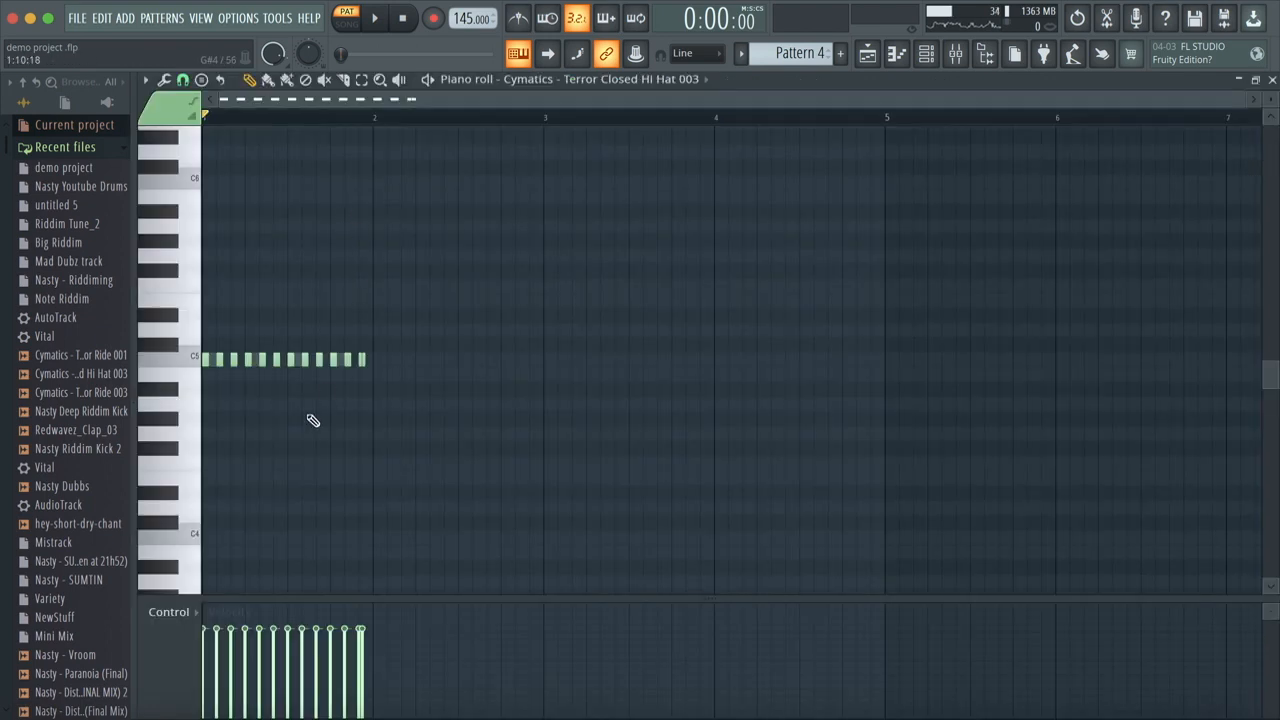
Step: Examine the closed hi-hat notes across the first bar of Pattern 4 up close
scroll(310, 417, up, 3)
scroll(312, 420, up, 2)
scroll(300, 421, left, 4)
scroll(294, 422, up, 4)
scroll(294, 422, down, 8)
scroll(294, 422, up, 3)
scroll(252, 404, up, 3)
scroll(252, 404, right, 5)
scroll(252, 404, up, 4)
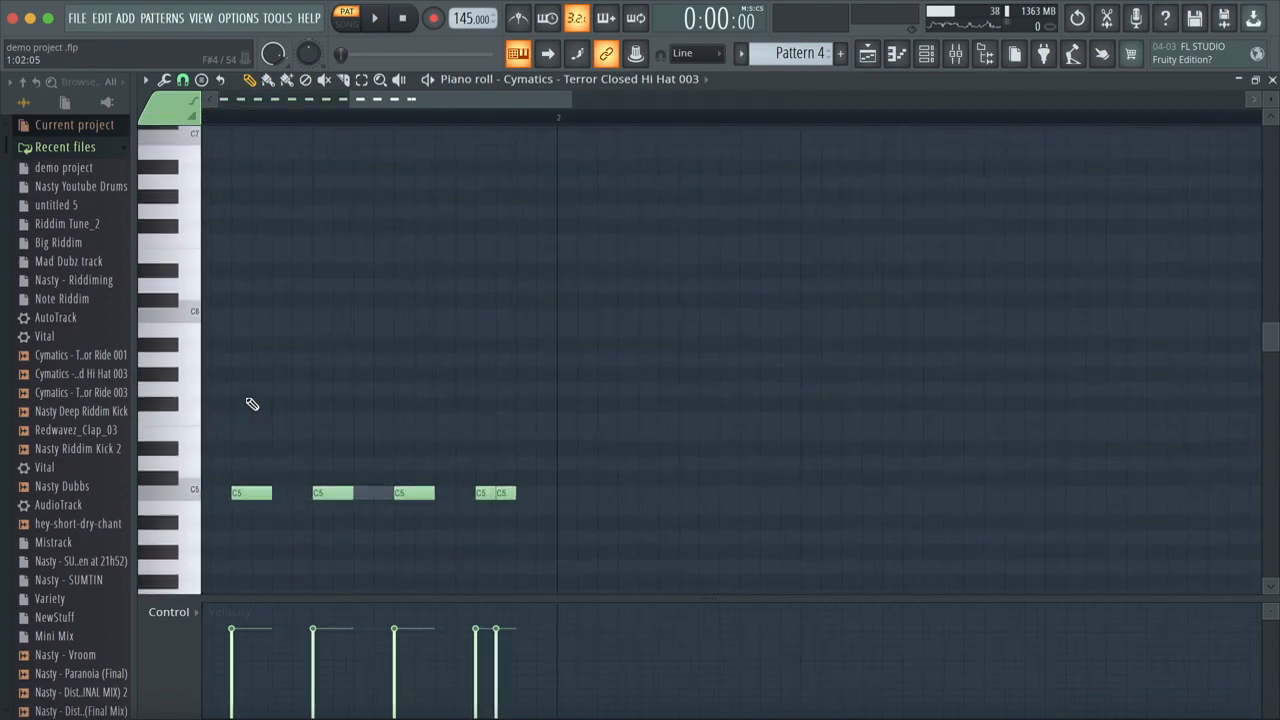
scroll(252, 404, left, 5)
scroll(252, 404, up, 3)
scroll(252, 404, down, 1)
scroll(251, 403, down, 8)
scroll(251, 400, up, 4)
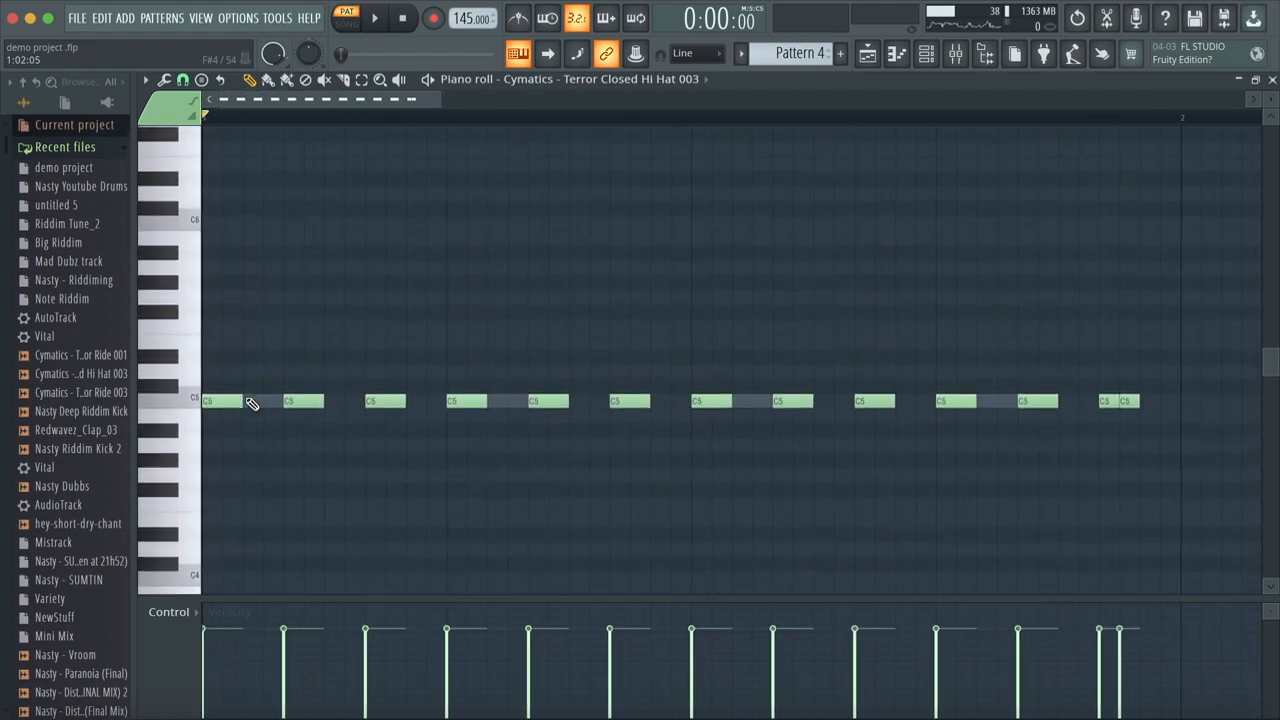
Step: Play Pattern 4 from the piano roll to hear the hi-hat rhythm, and return to the start of the bar
click(437, 82)
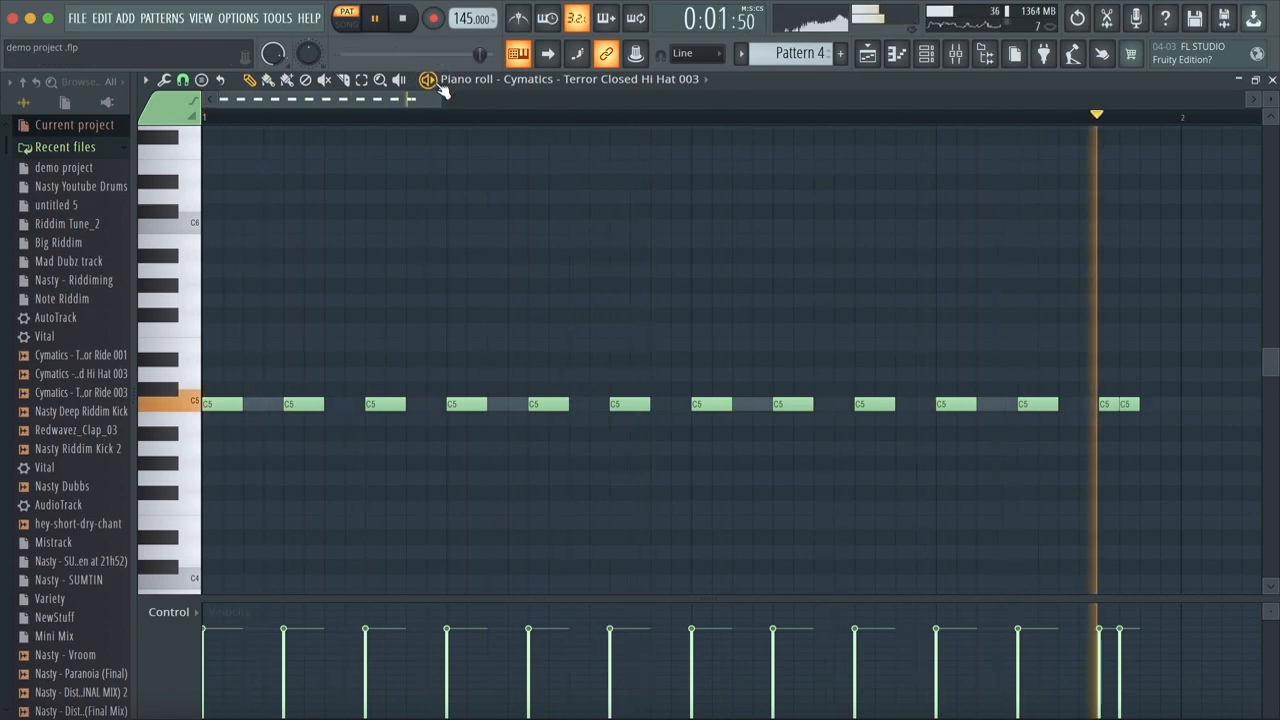
click(427, 80)
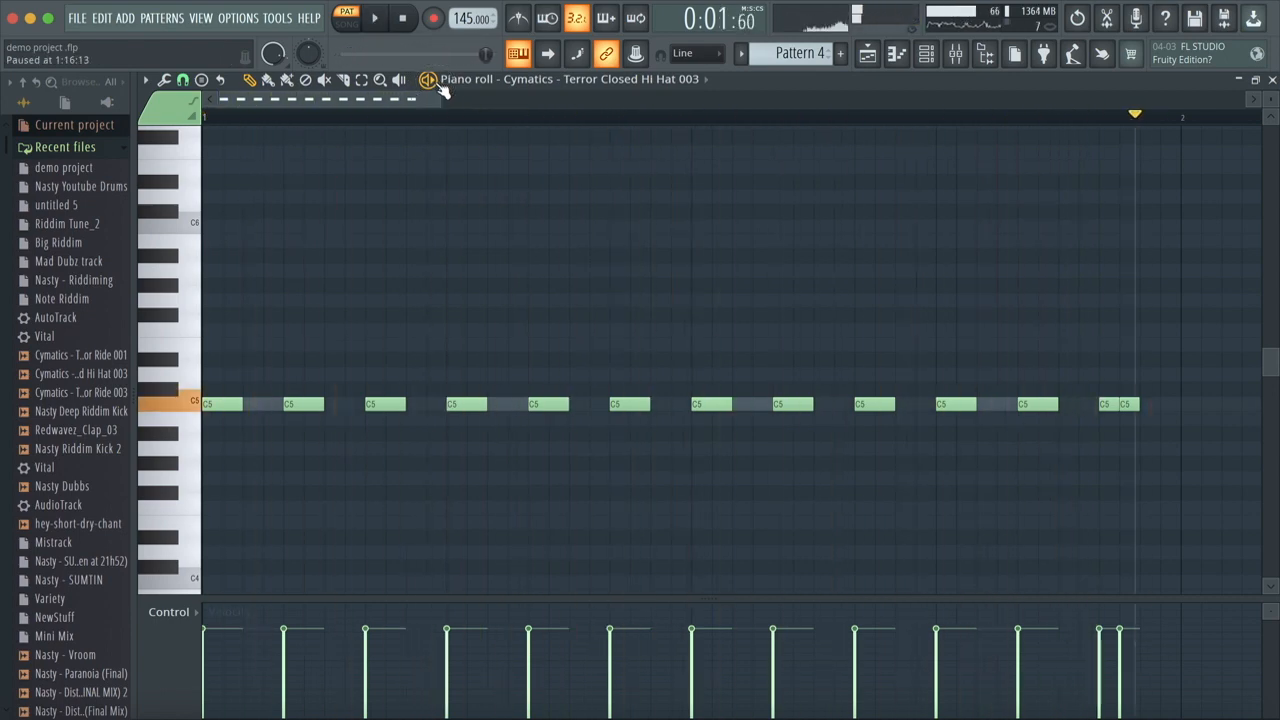
drag(535, 117, 5, 123)
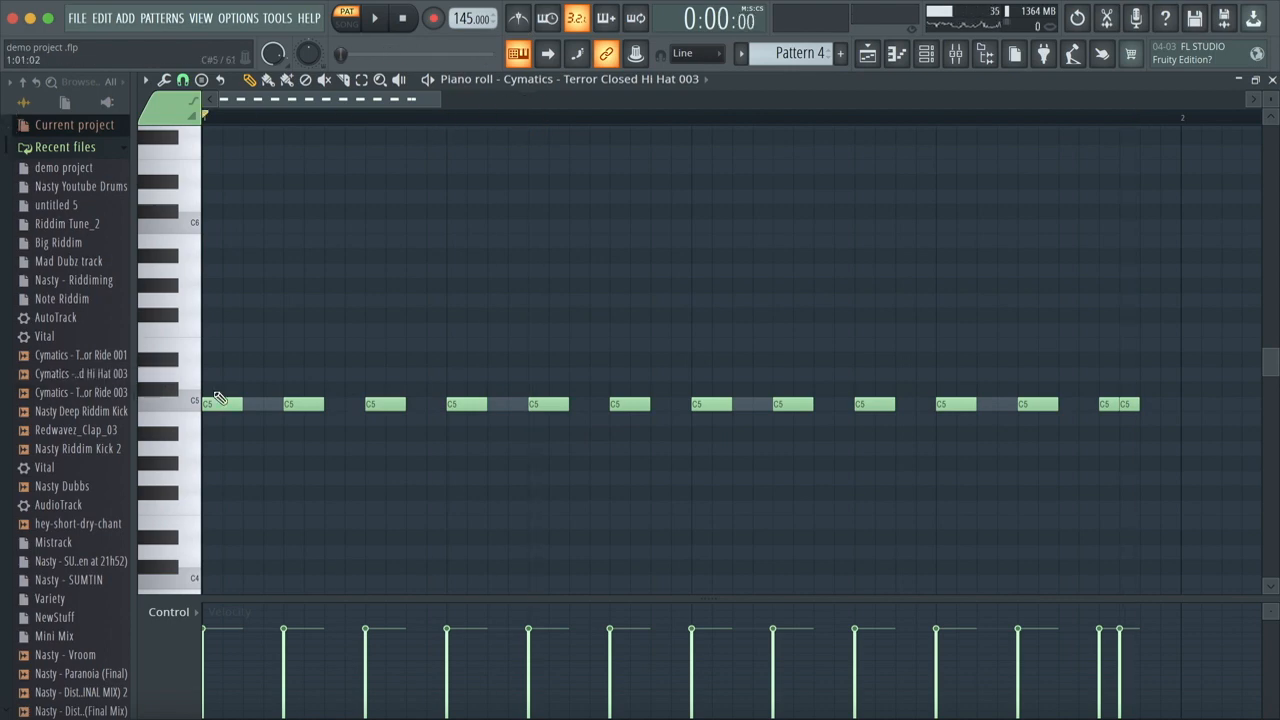
Step: Examine the piano roll's snap options around the 1/3 step setting without changing them
scroll(236, 399, up, 2)
scroll(236, 399, down, 2)
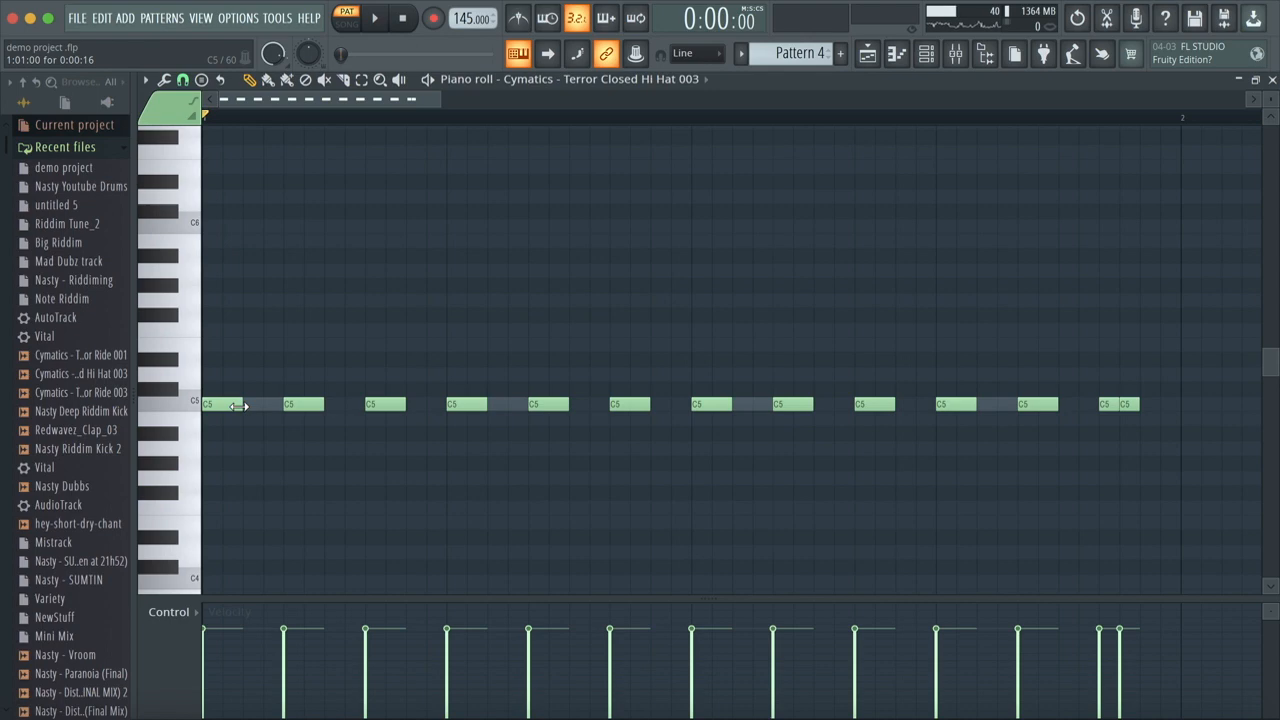
click(146, 80)
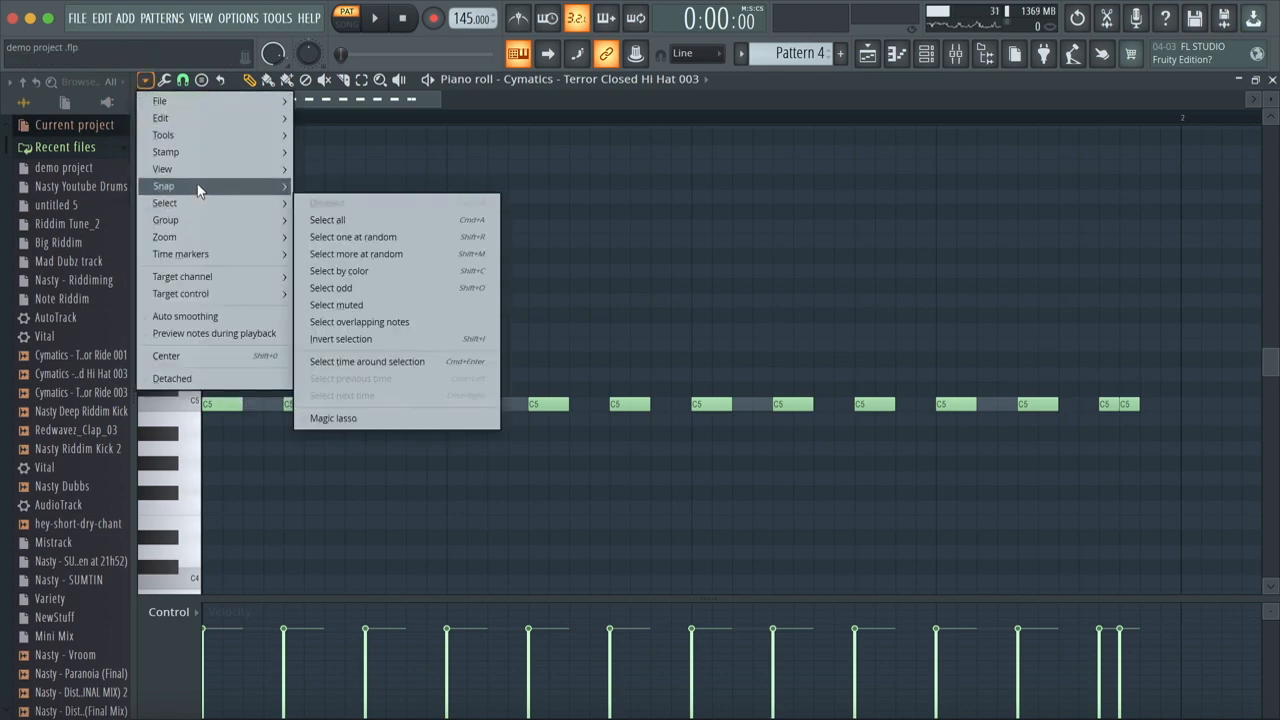
mouse_move(198, 188)
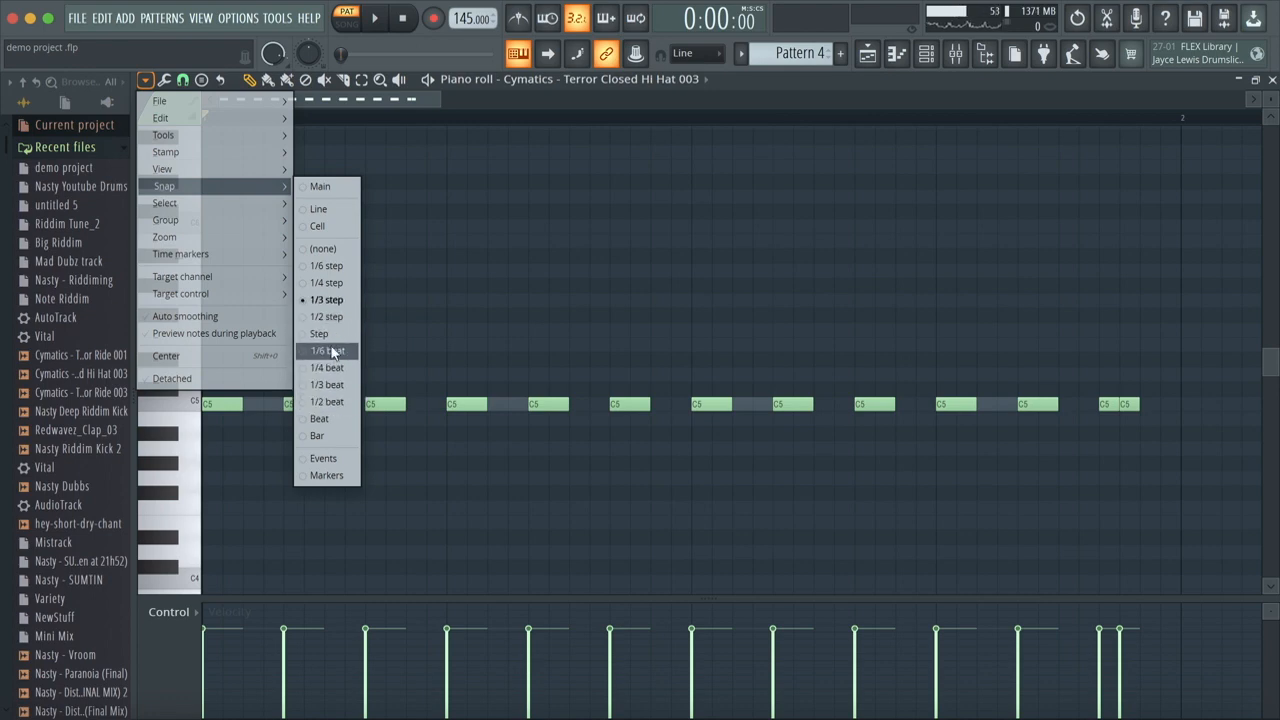
click(752, 93)
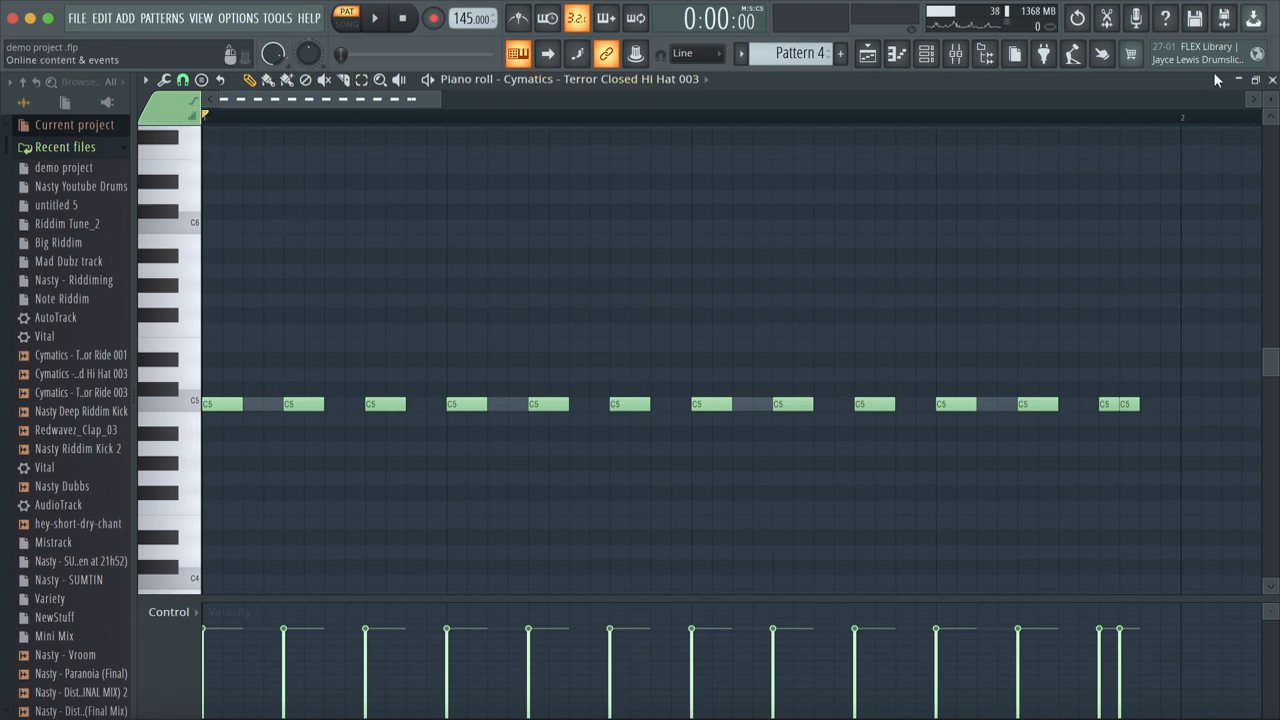
Step: Return to the channel rack and solo the Cymatics Closed Hi Hat 003 channel
click(1270, 81)
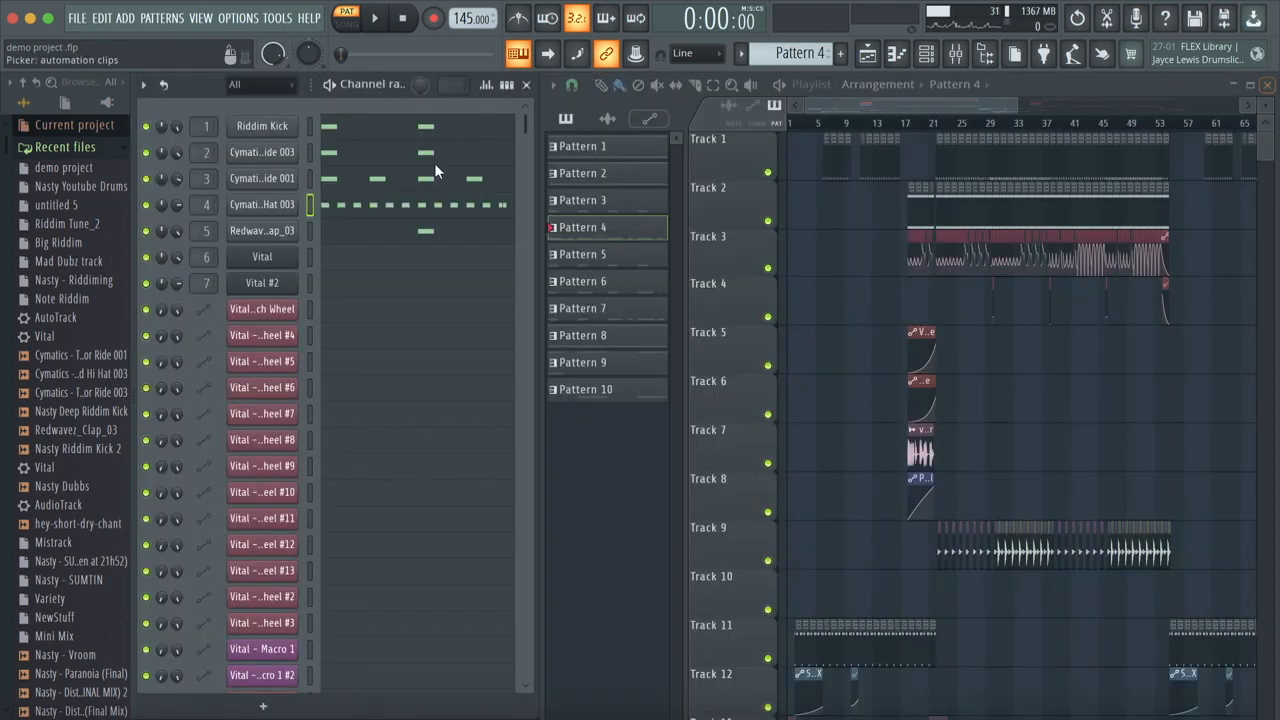
right_click(150, 208)
click(179, 225)
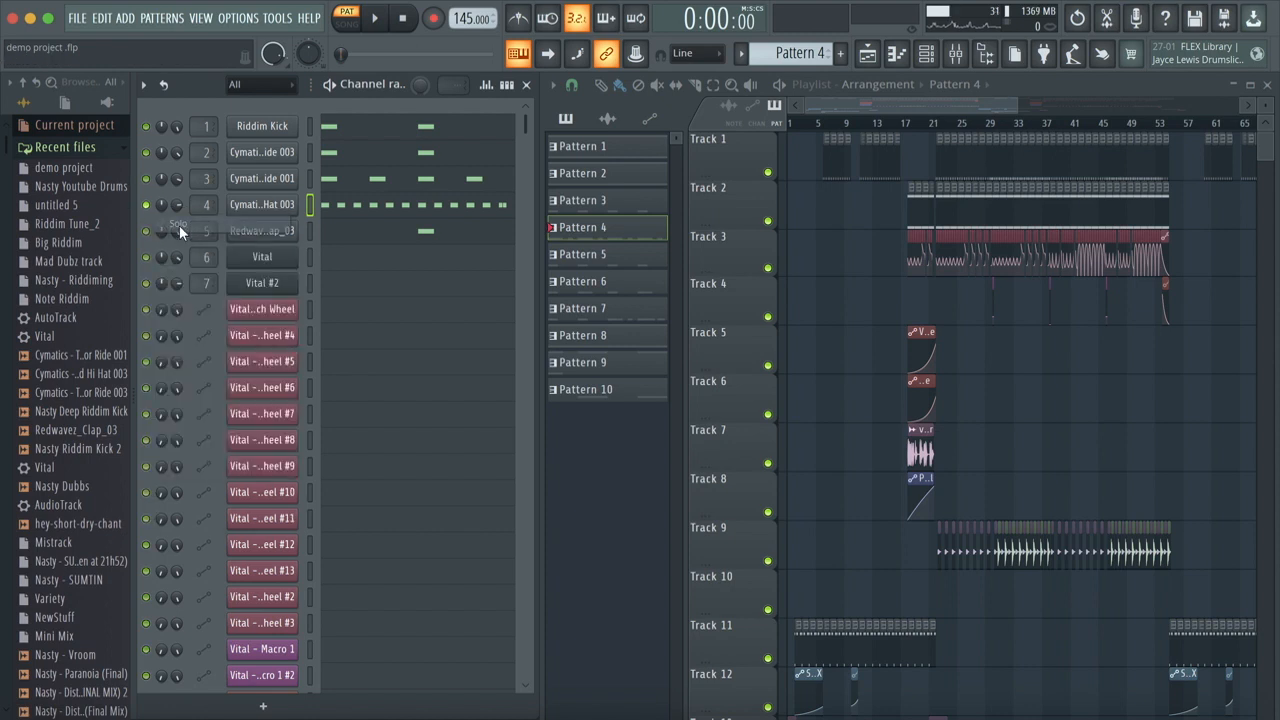
Step: Reopen the closed hi-hat's piano roll and listen to its soloed notes in Pattern 4
click(384, 210)
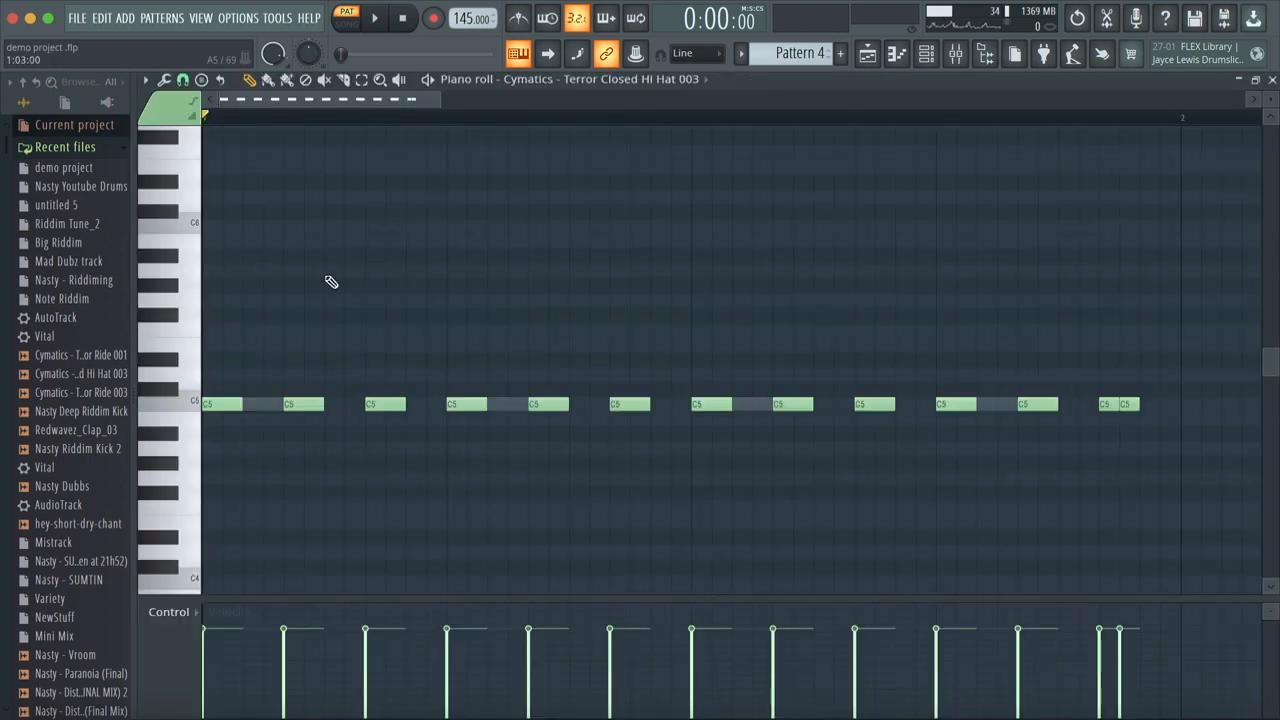
key(space)
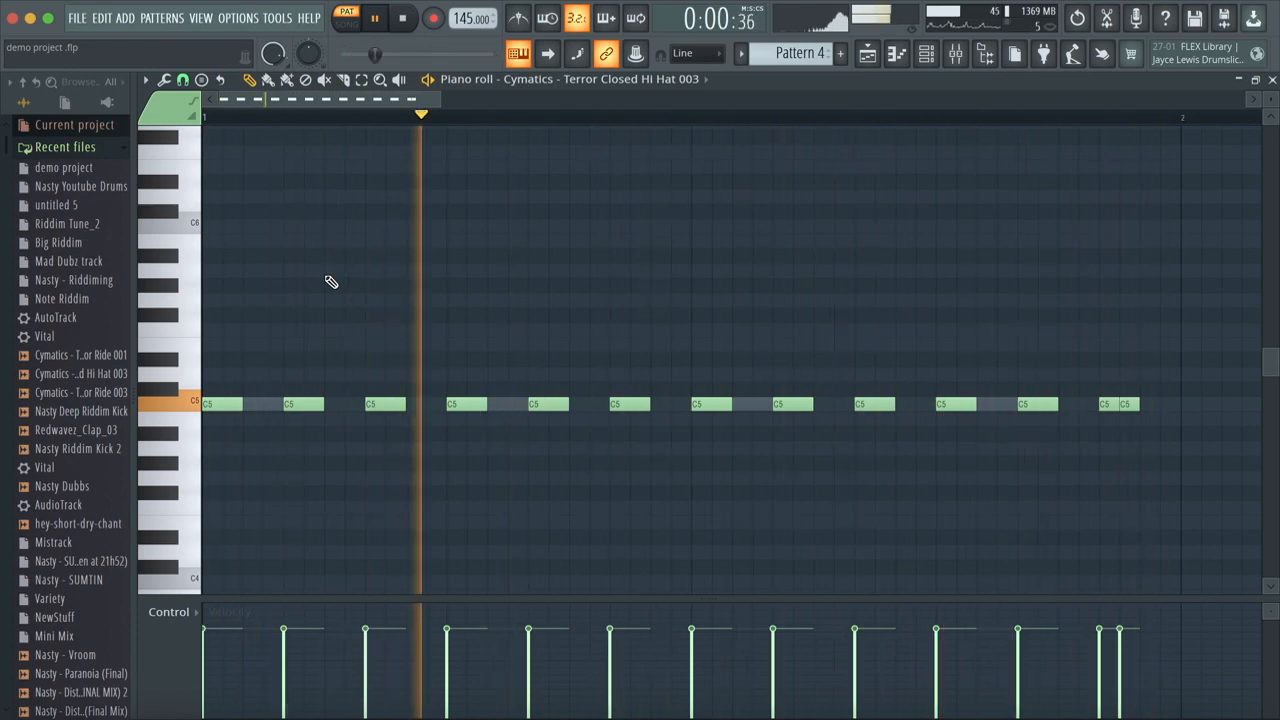
key(space)
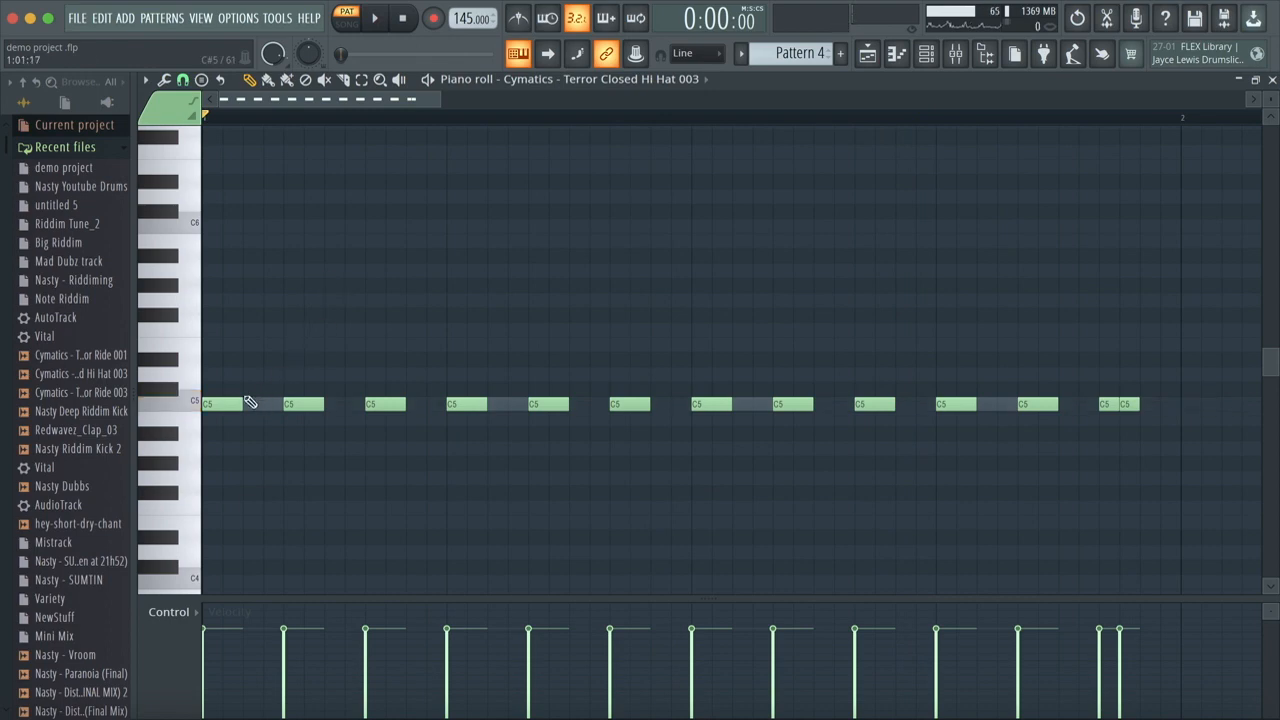
Step: Lengthen all the hi-hat notes to one step, trim the final pair back to a third of a step, and play the pattern
drag(236, 406, 1169, 523)
drag(242, 404, 268, 405)
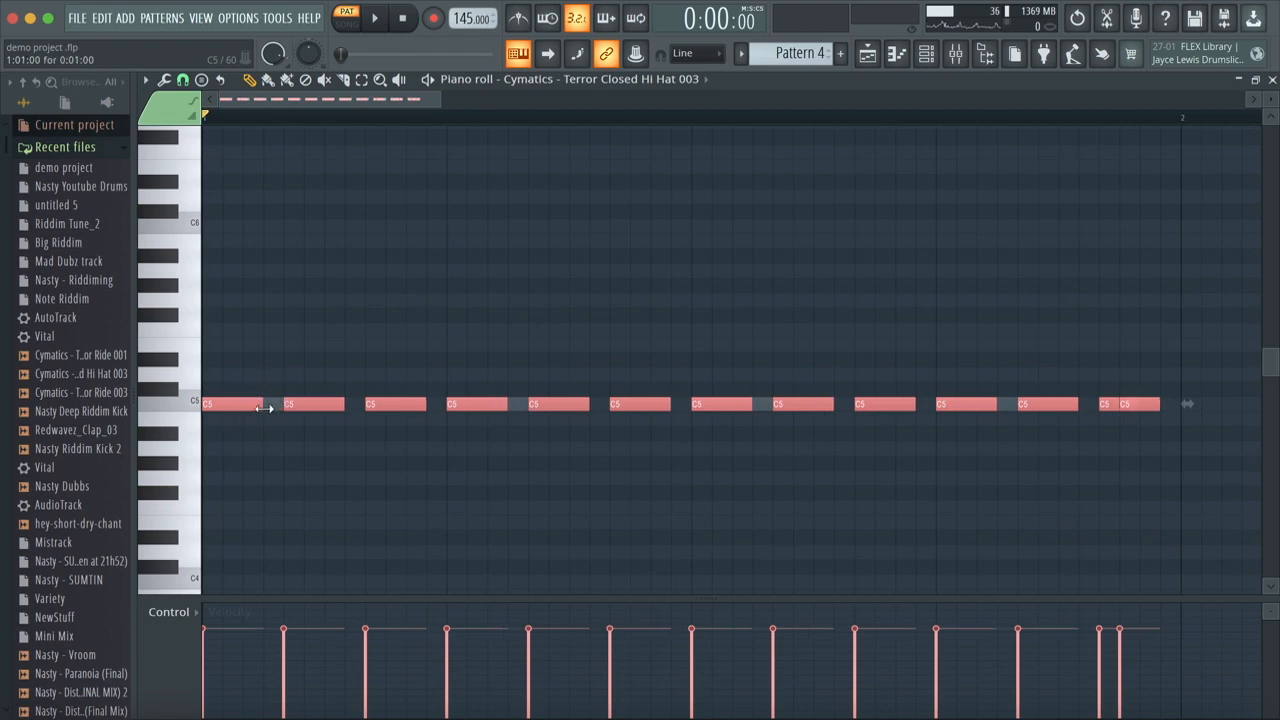
click(1143, 440)
drag(1162, 405, 1110, 402)
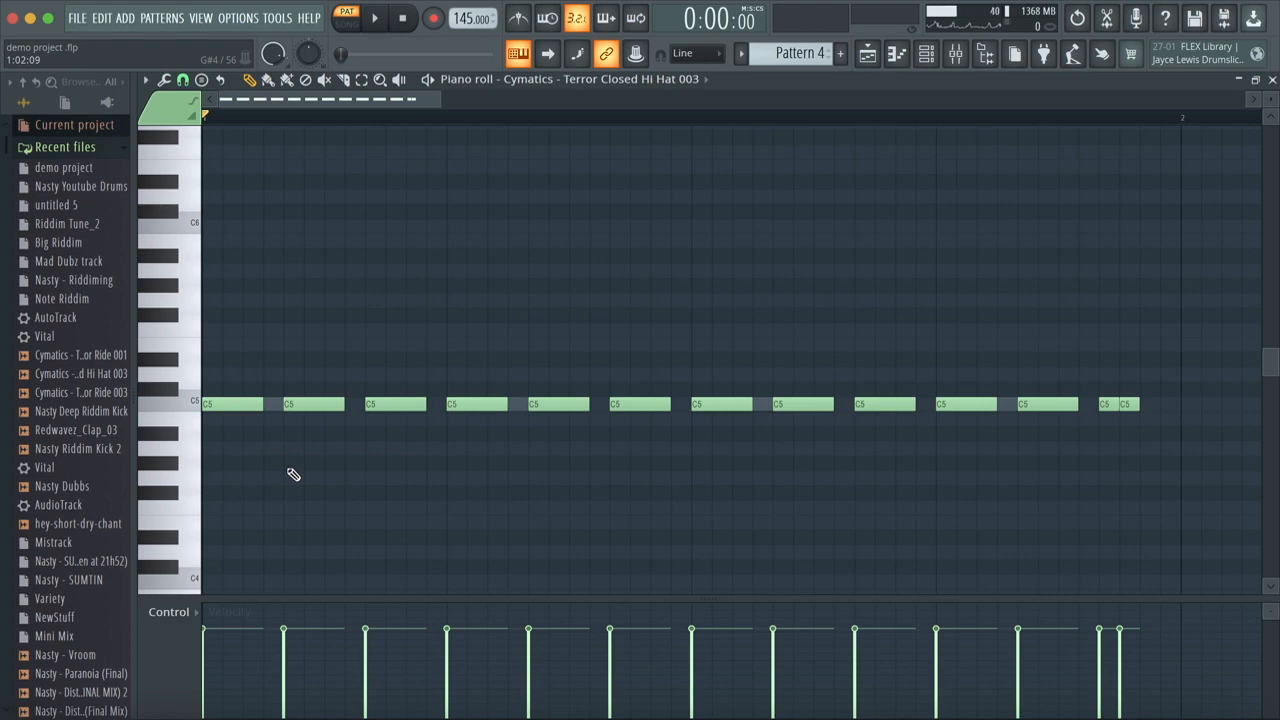
key(space)
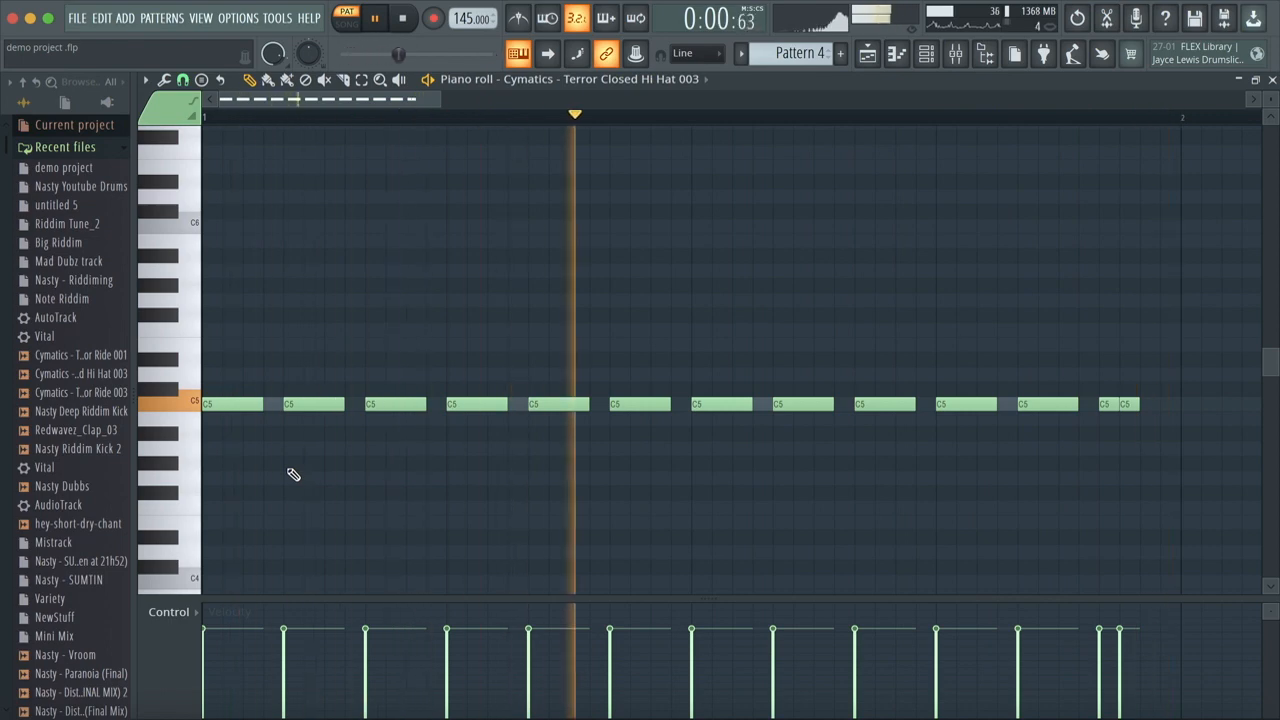
key(space)
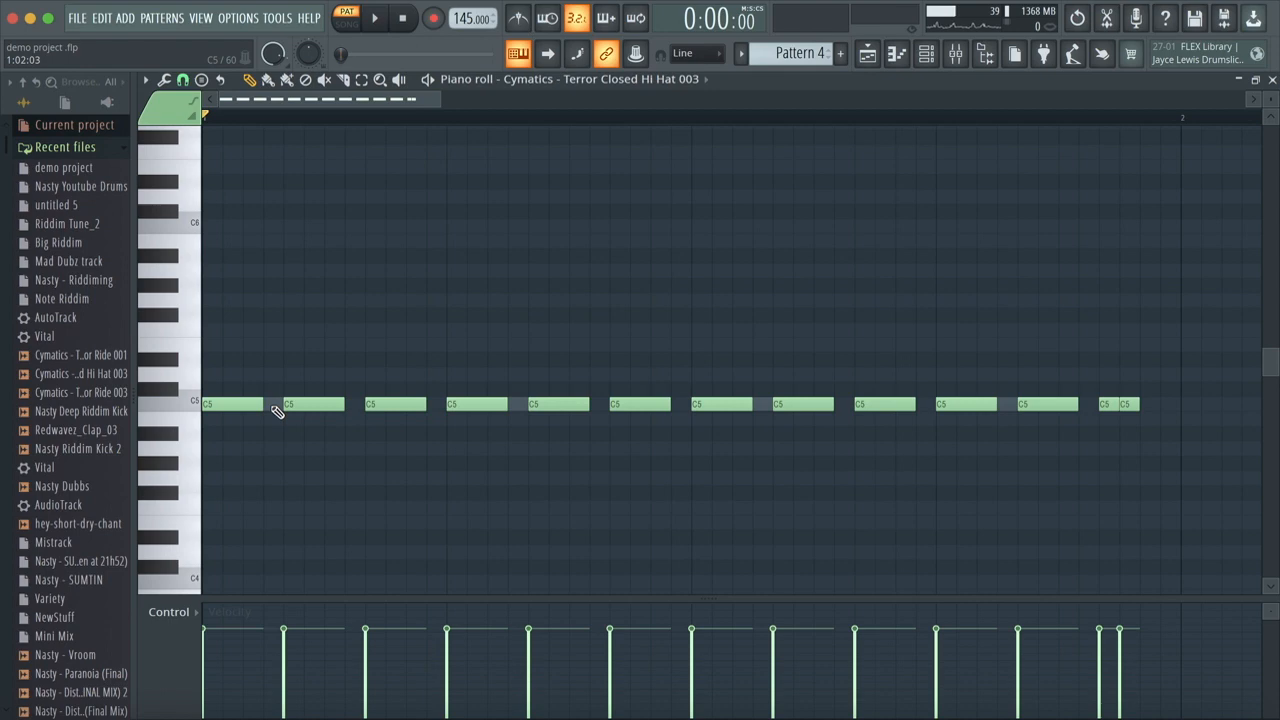
Step: Try moving the second and third hi-hat notes earlier to close their gaps, play the pattern, and move both notes back
drag(314, 400, 294, 400)
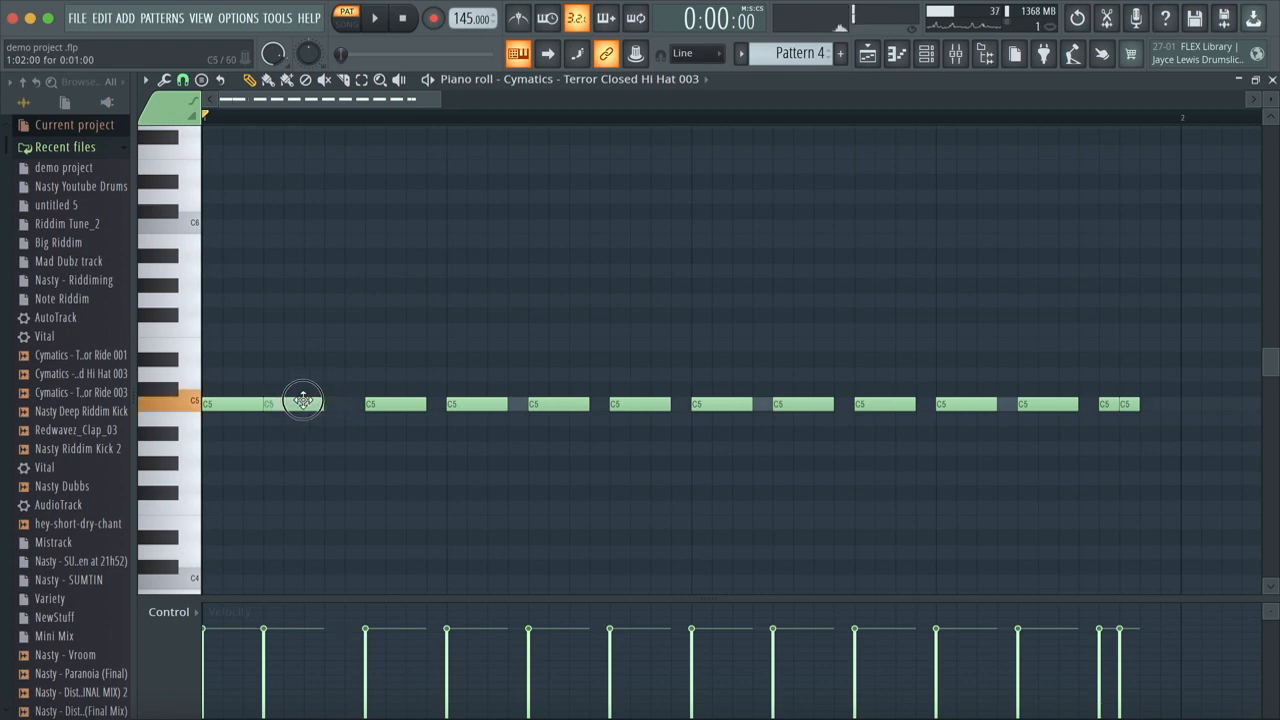
drag(380, 408, 349, 404)
key(space)
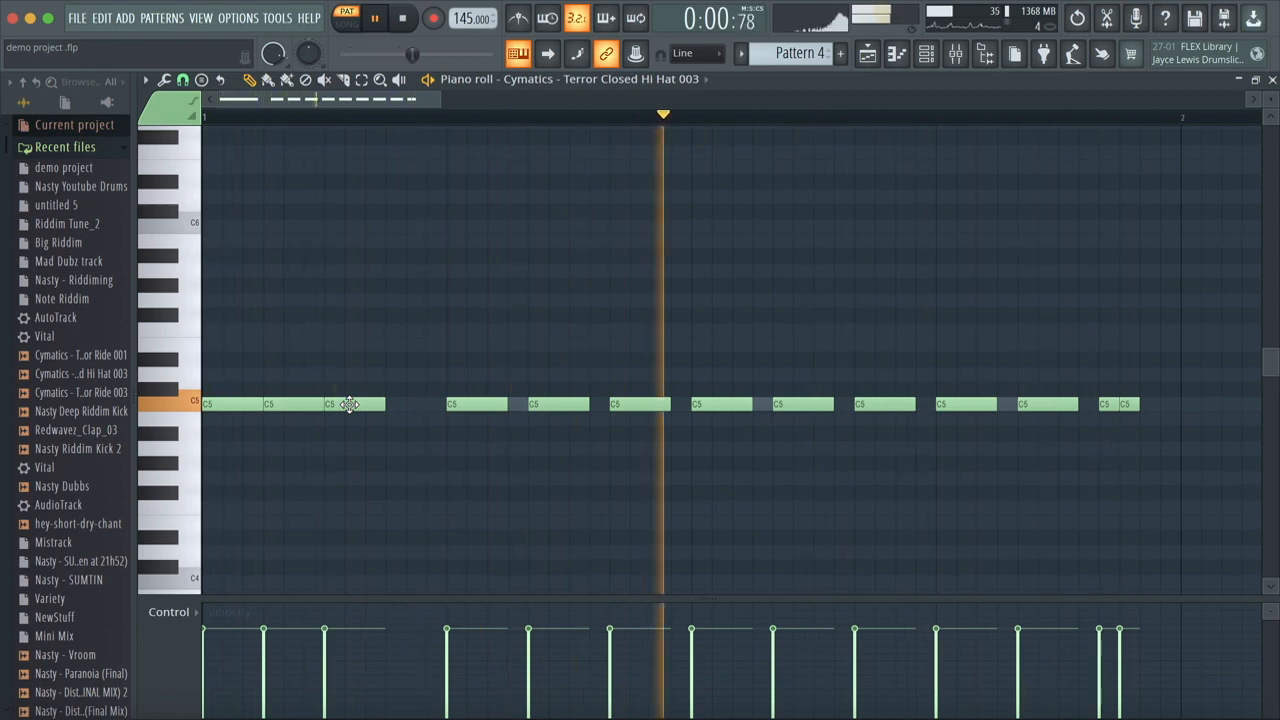
key(space)
drag(349, 404, 385, 401)
click(379, 403)
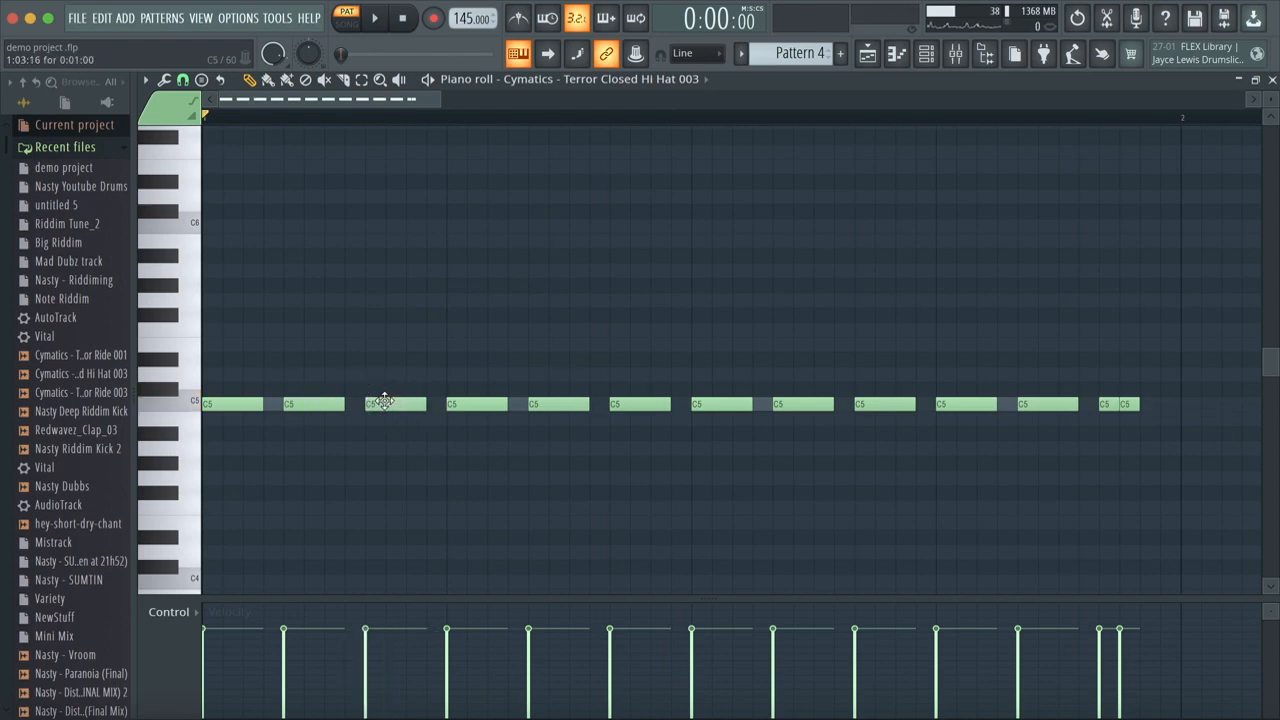
Step: Try moving the last hi-hat note a third of a step later, play the pattern, and move the note back
drag(1123, 403, 1143, 405)
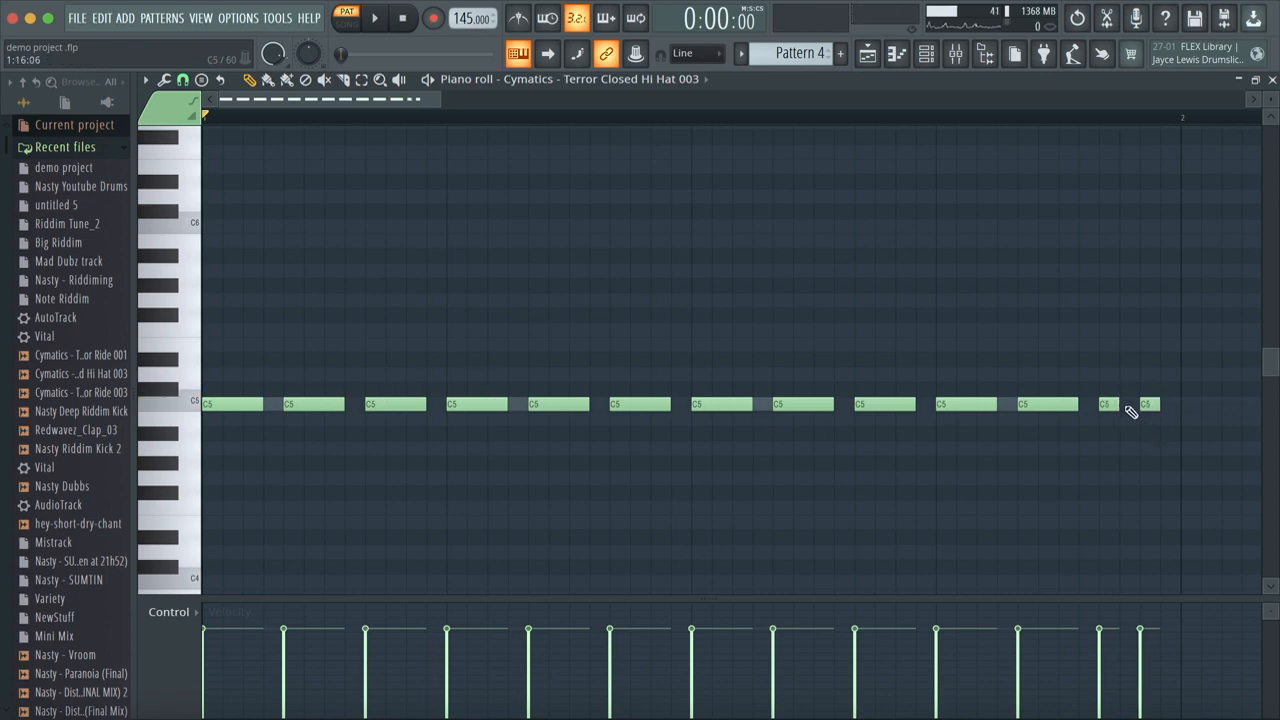
key(space)
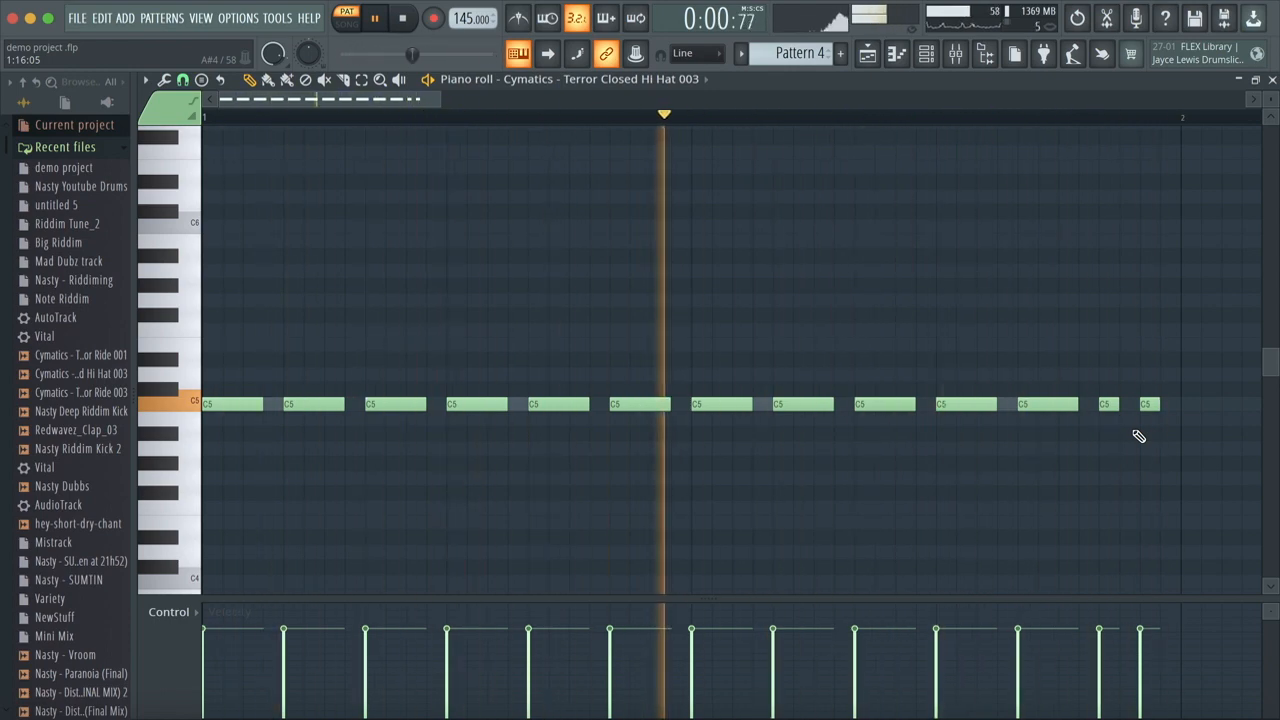
key(space)
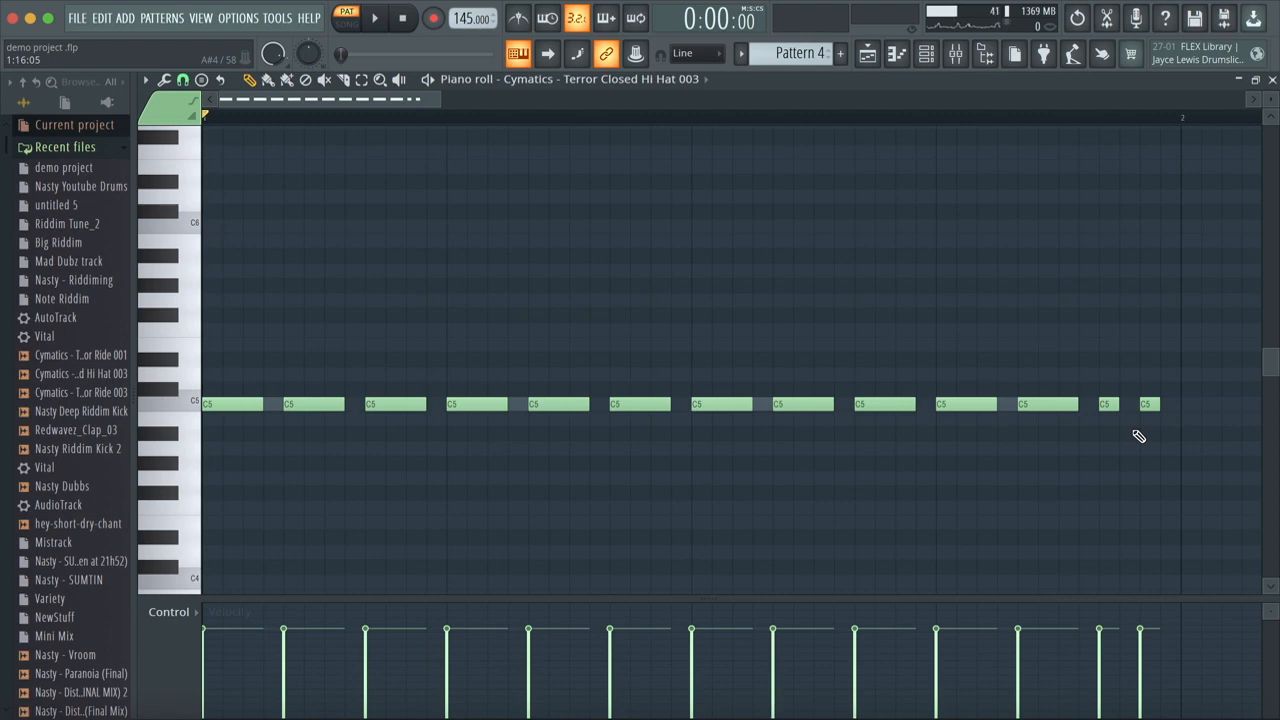
drag(1150, 404, 1129, 410)
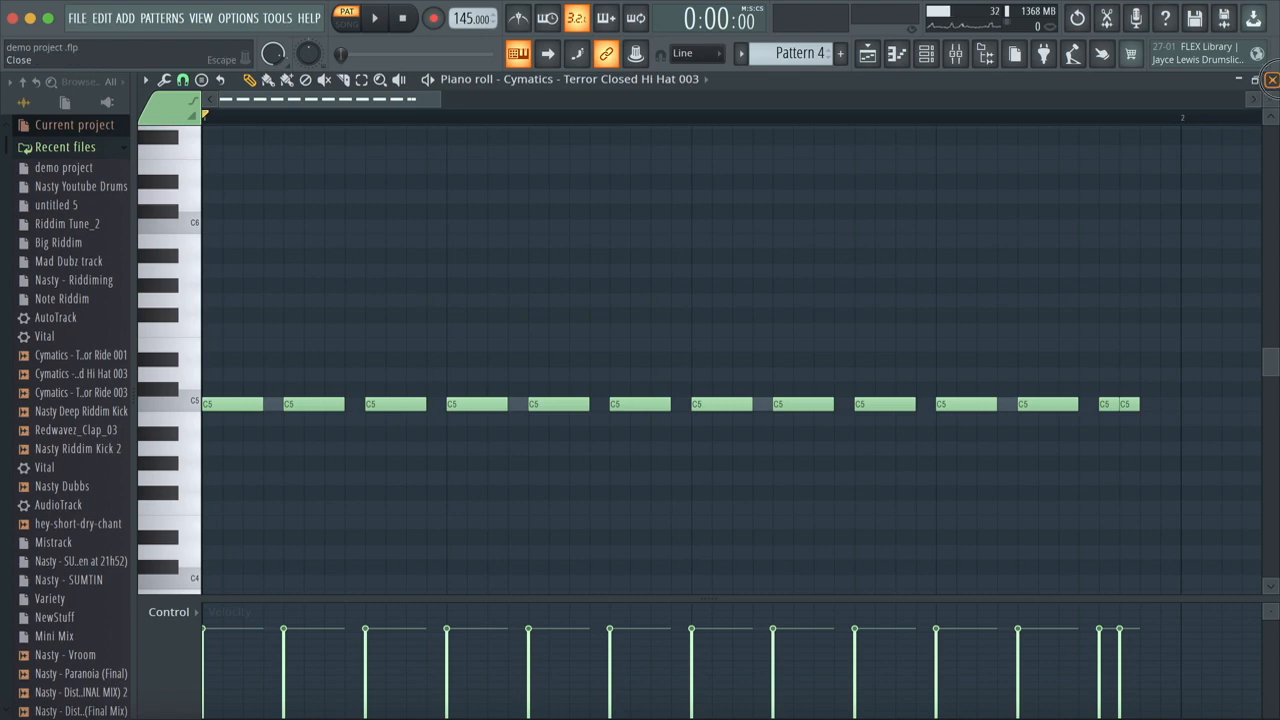
Step: Return to the channel rack, unsolo the closed hi-hat channel, and play Pattern 5
click(1271, 79)
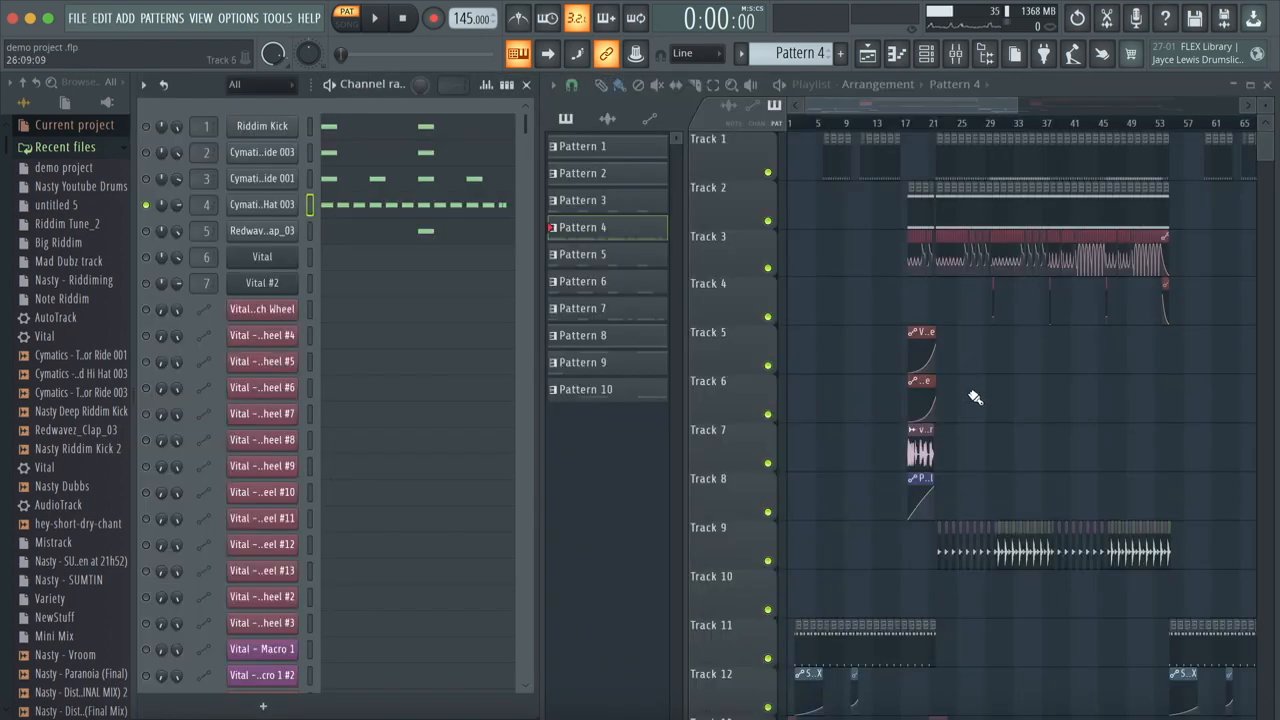
scroll(975, 397, up, 3)
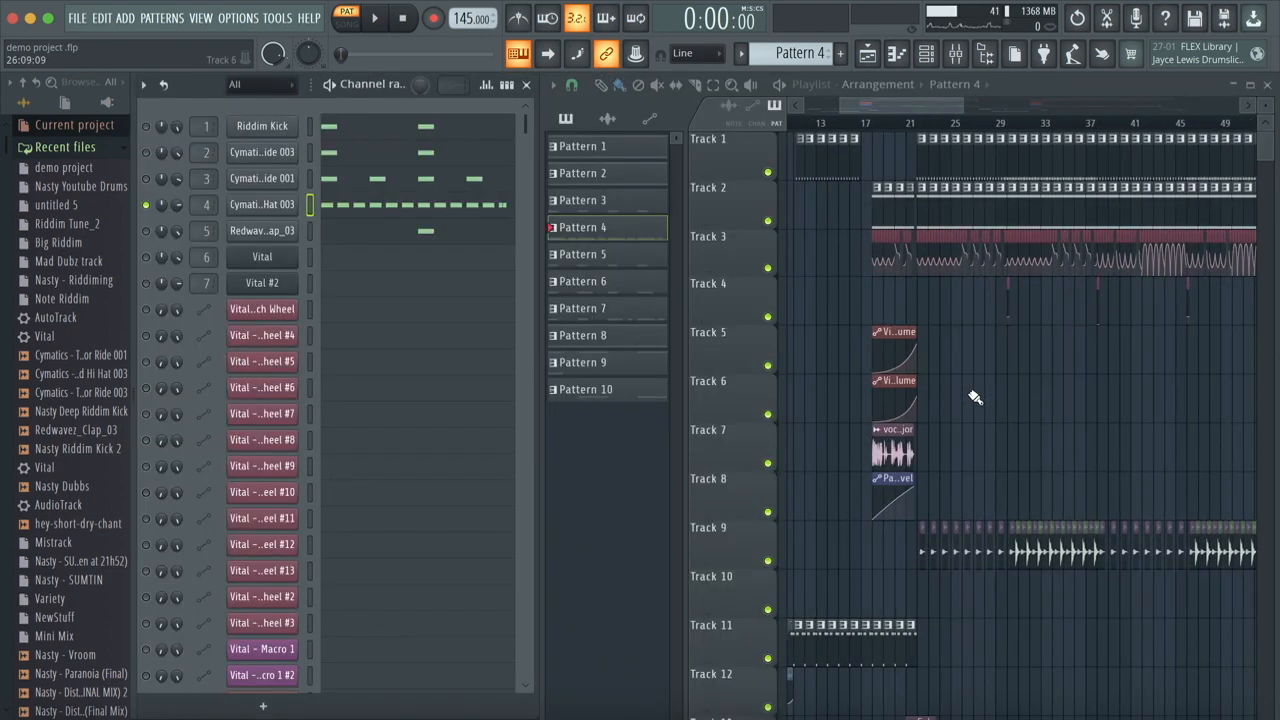
scroll(972, 399, up, 2)
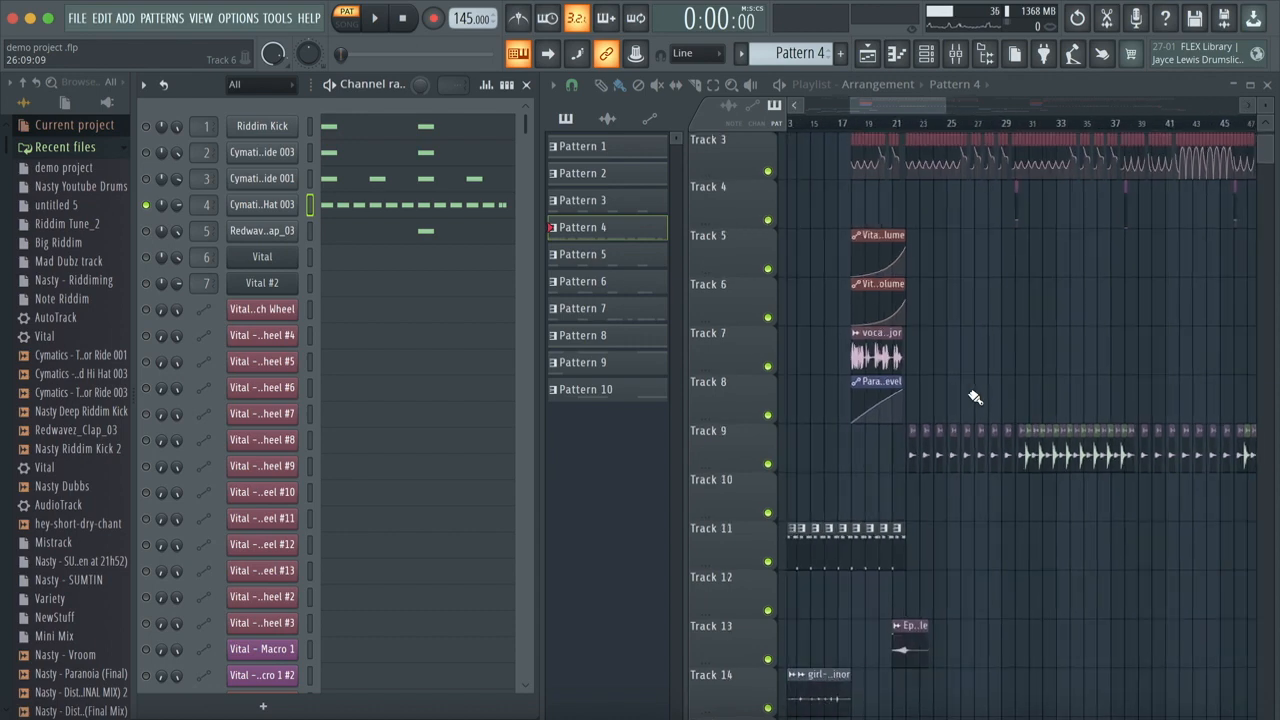
click(617, 263)
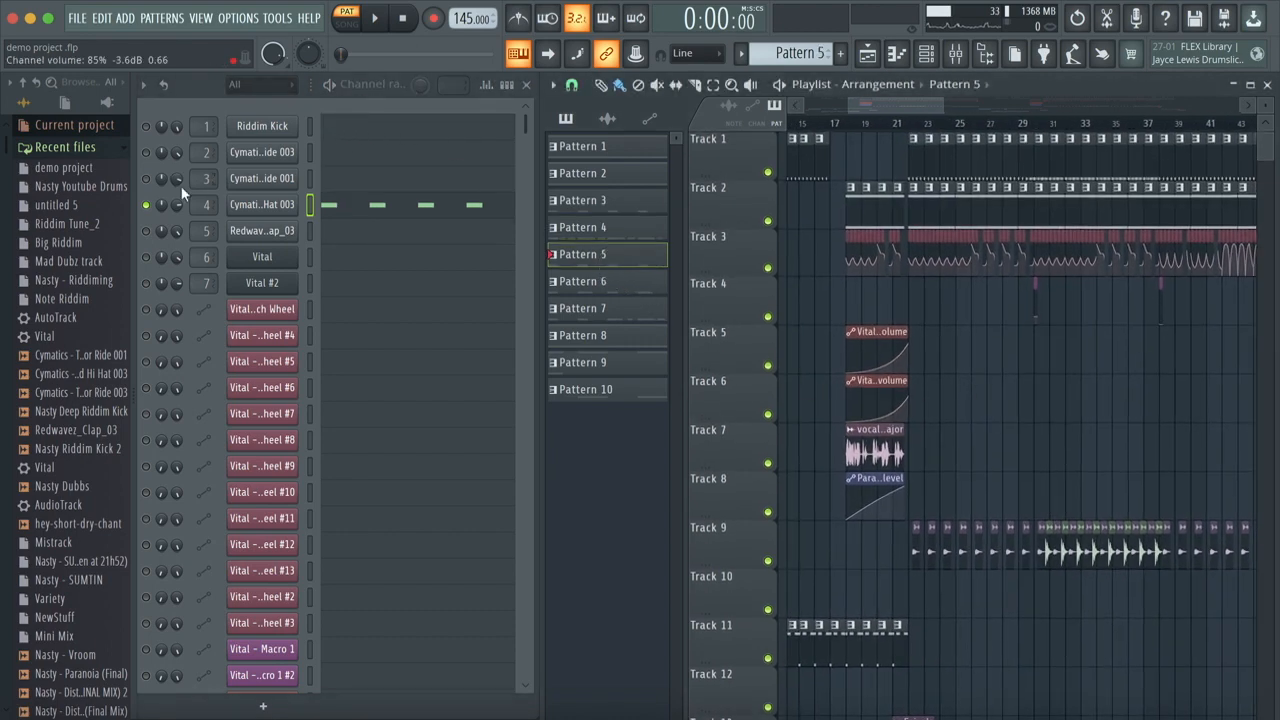
right_click(147, 207)
click(183, 225)
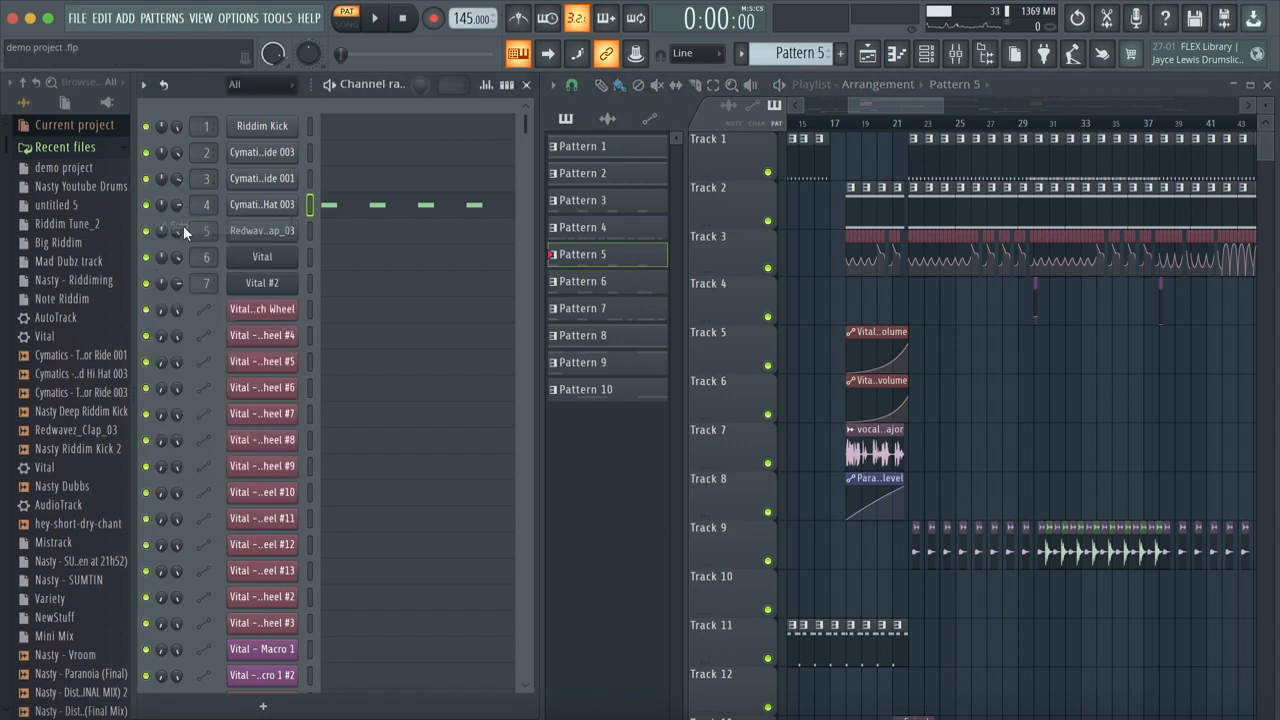
key(space)
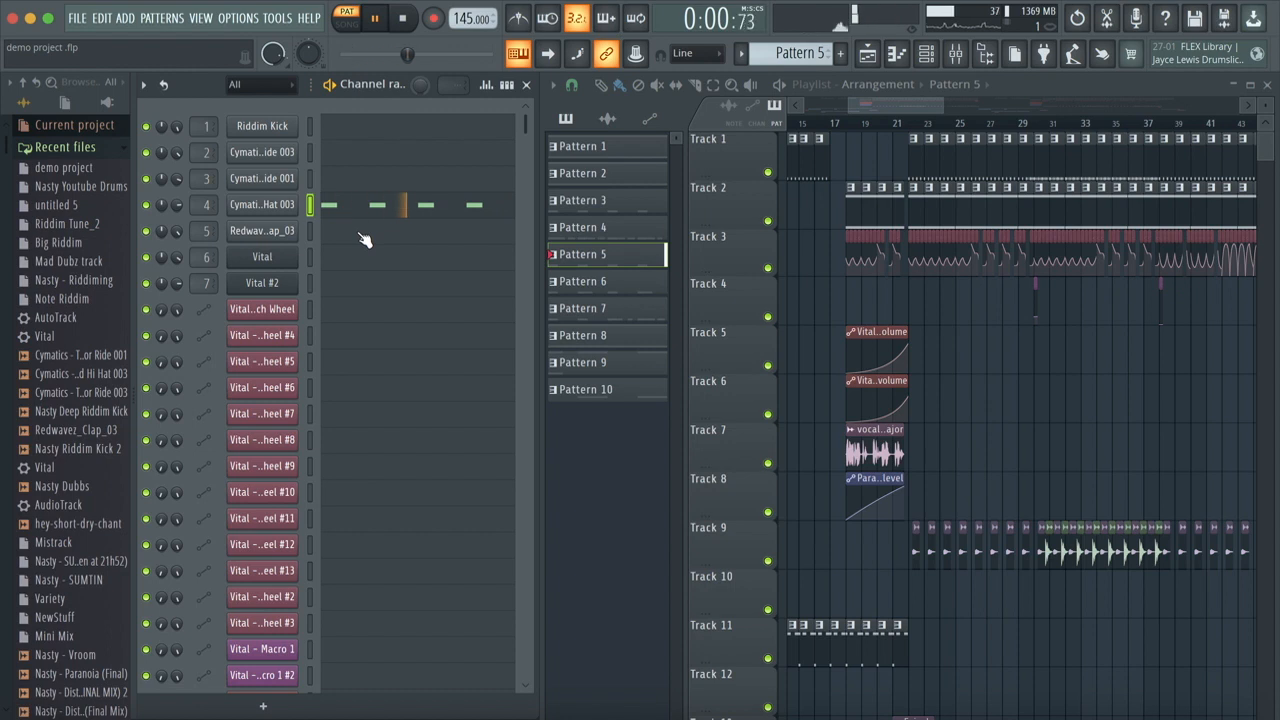
key(space)
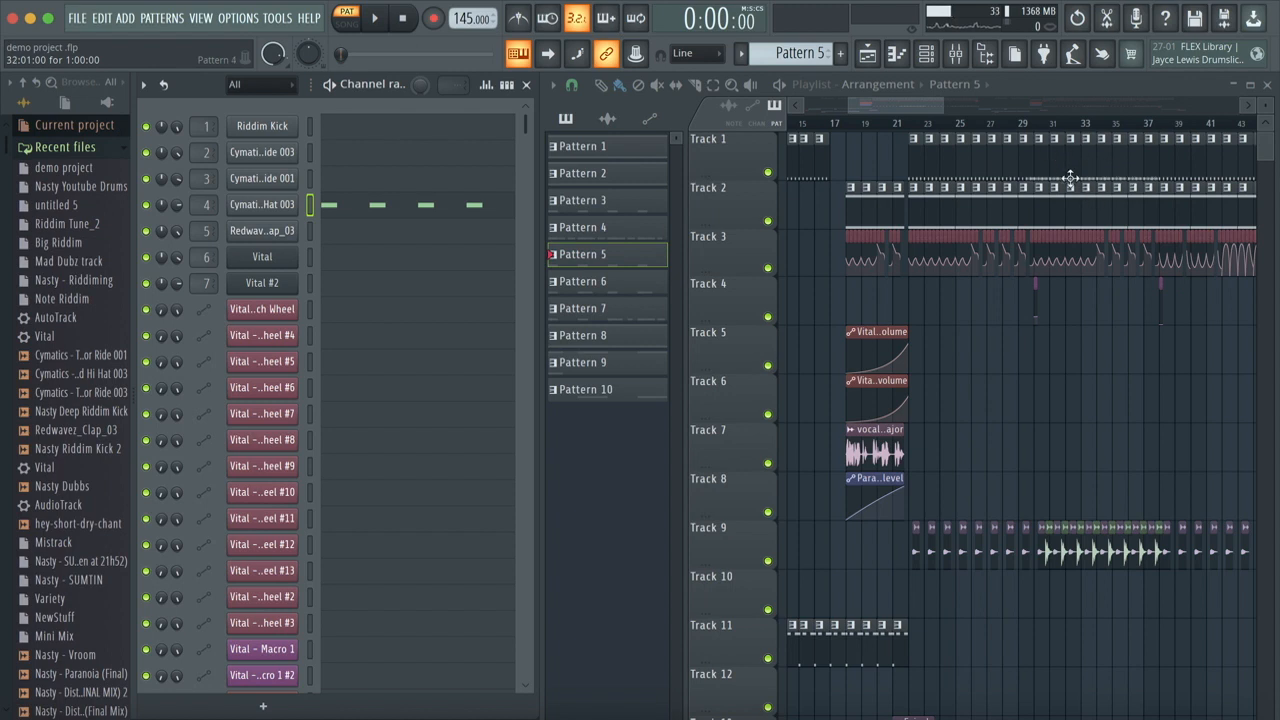
Step: Solo Track 1 in the playlist
scroll(1070, 178, up, 4)
scroll(1070, 178, up, 1)
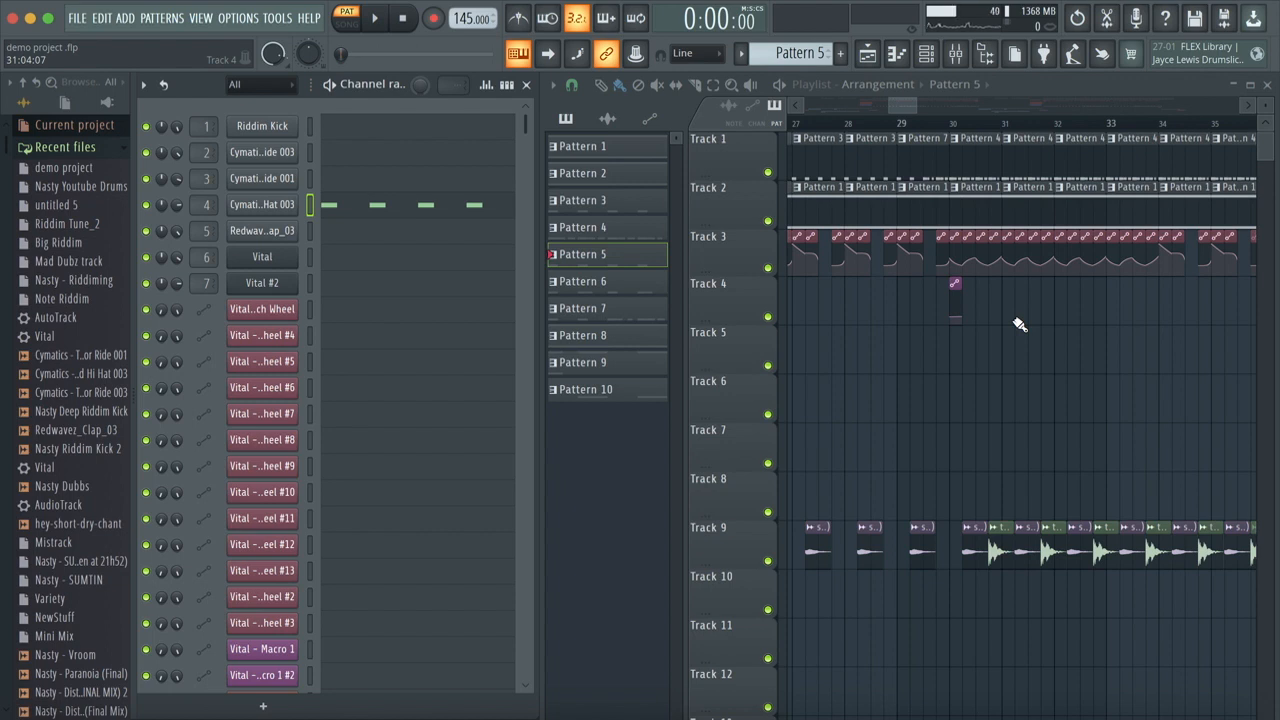
right_click(768, 173)
scroll(768, 173, down, 5)
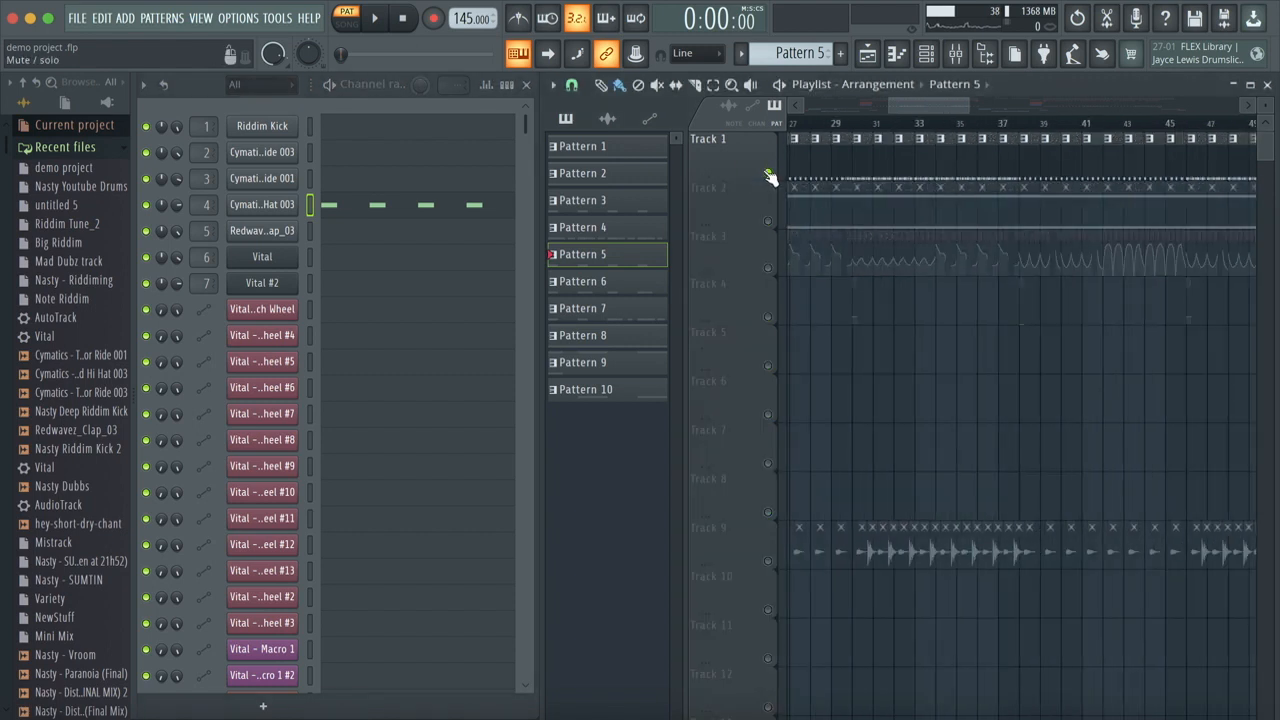
Step: Set the song position to bar 28 and play the soloed drum track from there
click(810, 128)
click(811, 128)
click(811, 128)
scroll(815, 135, up, 5)
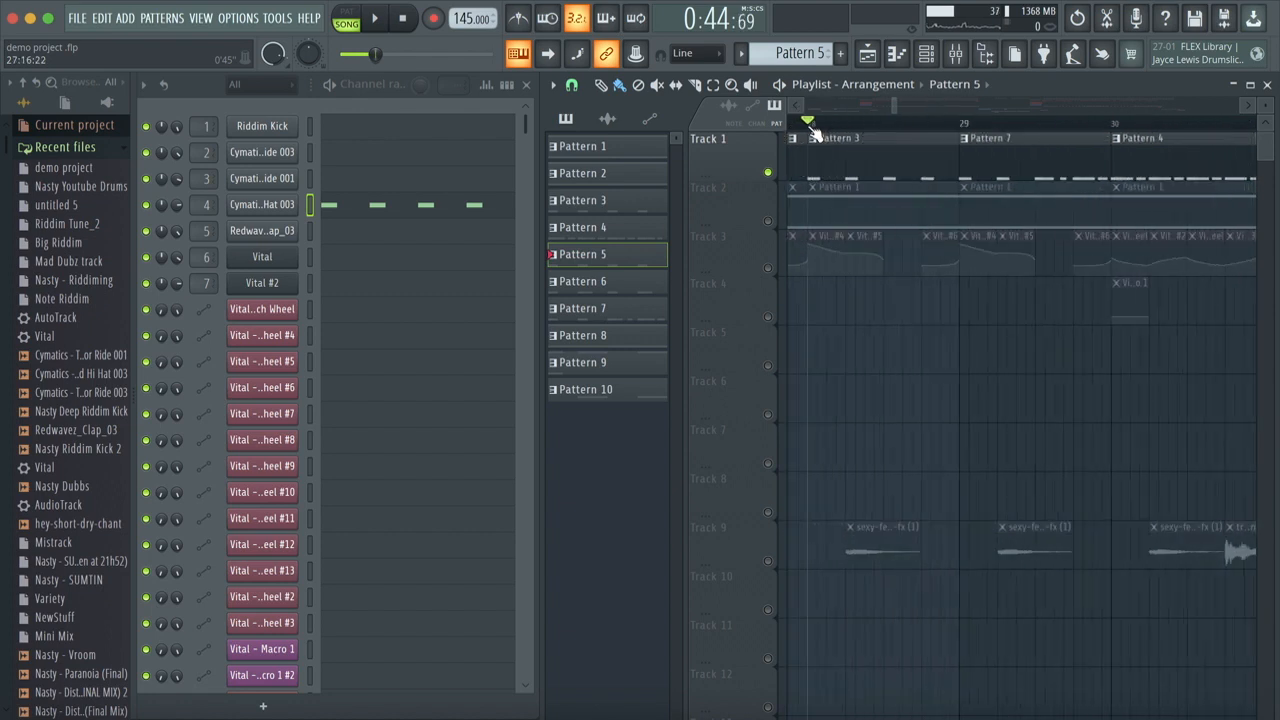
scroll(893, 183, down, 5)
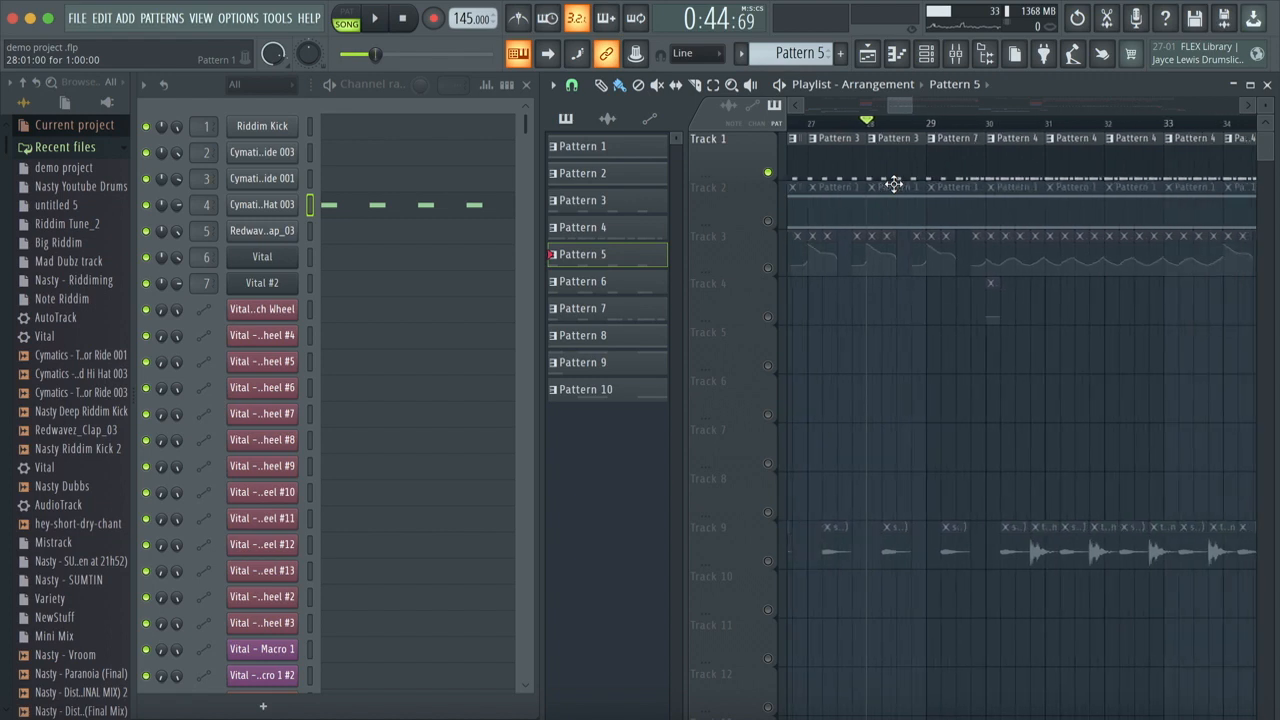
key(space)
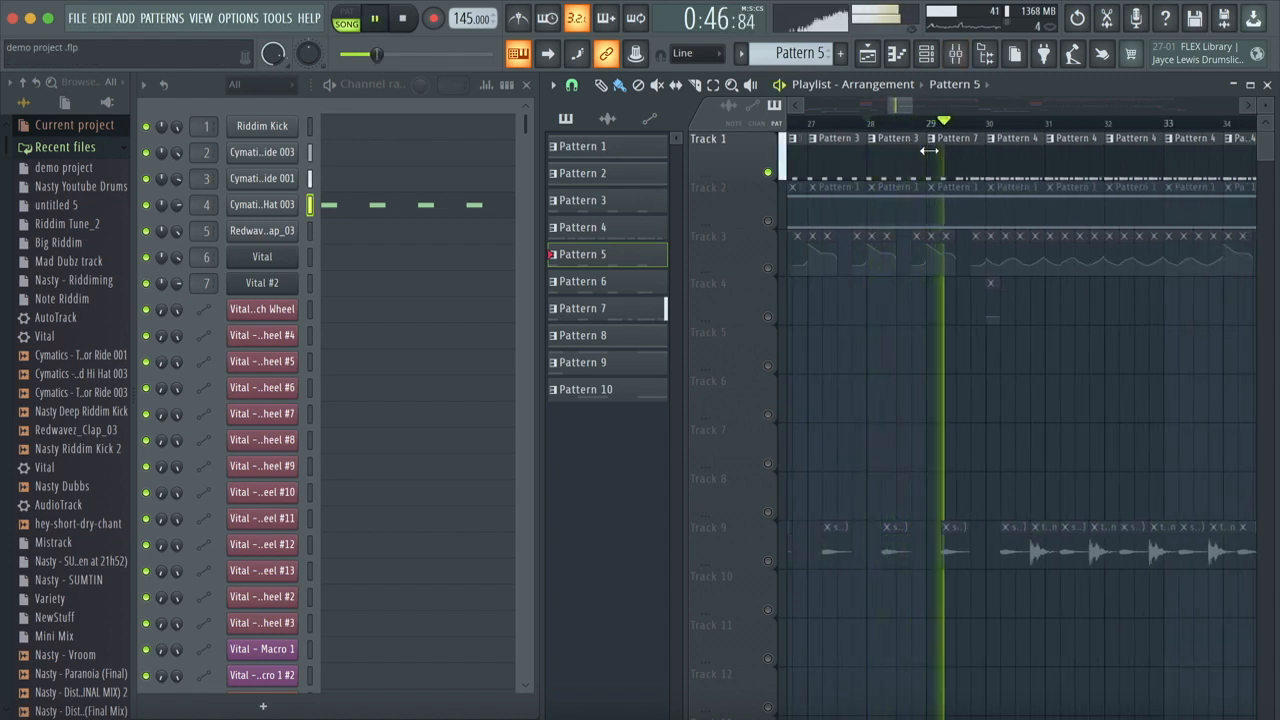
key(space)
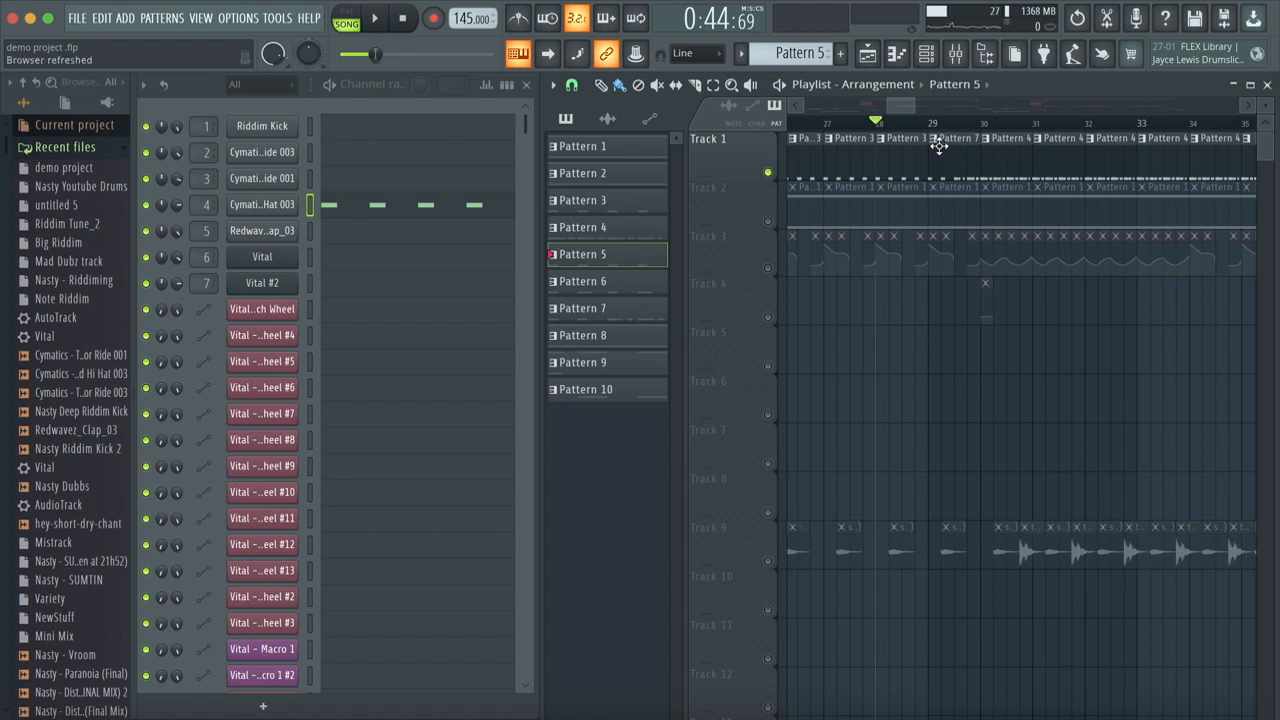
Step: Look over the drum notes of Pattern 6 and Pattern 7, and open Pattern 7's Riddim Kick piano roll
click(627, 282)
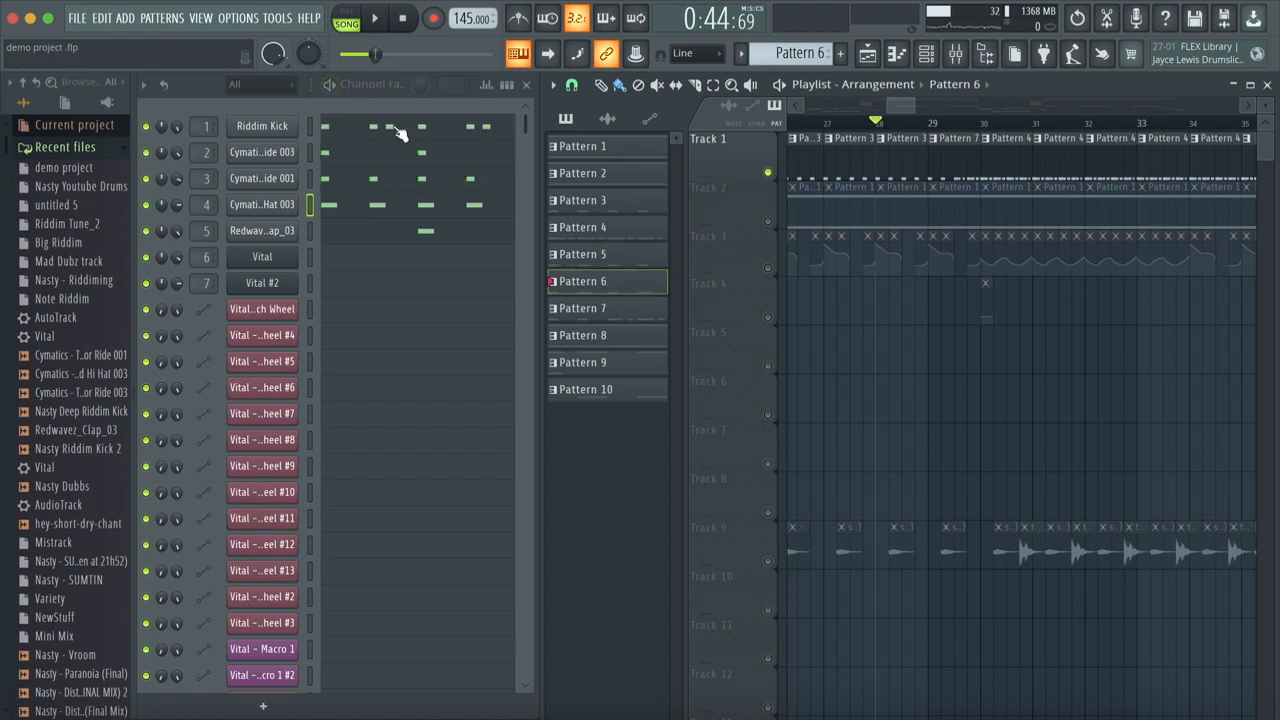
click(586, 310)
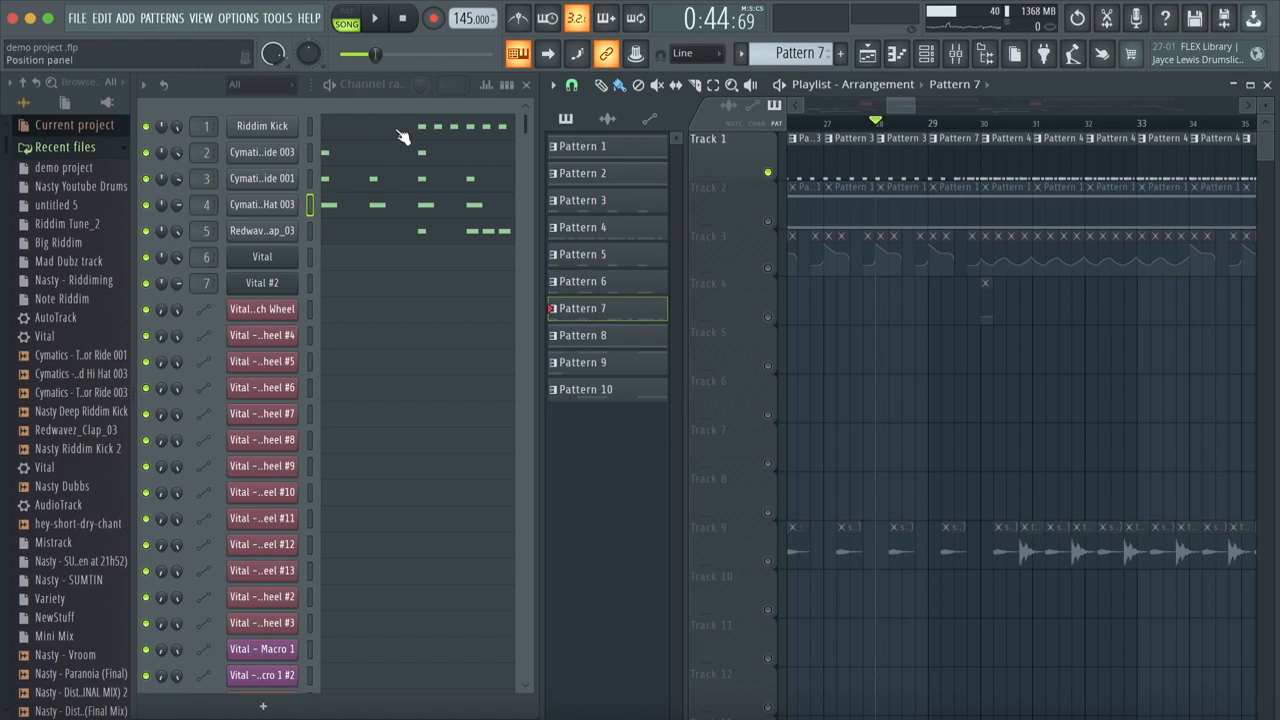
click(440, 132)
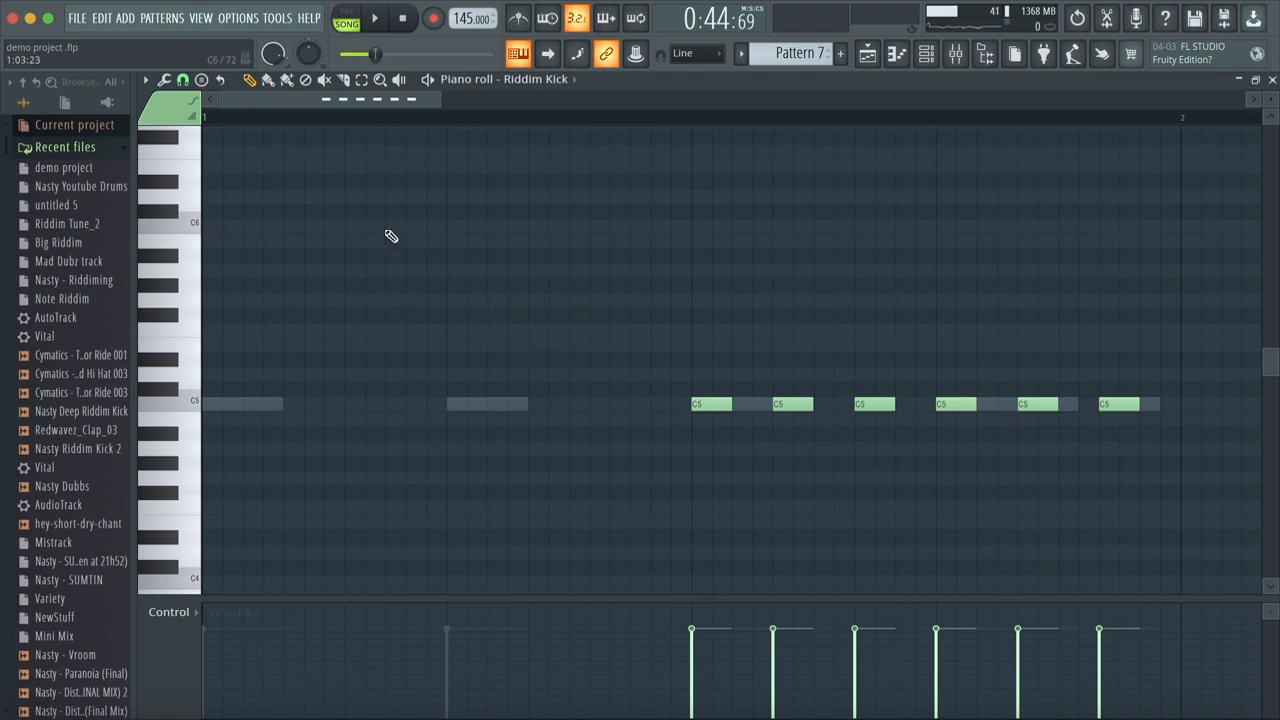
scroll(426, 236, down, 1)
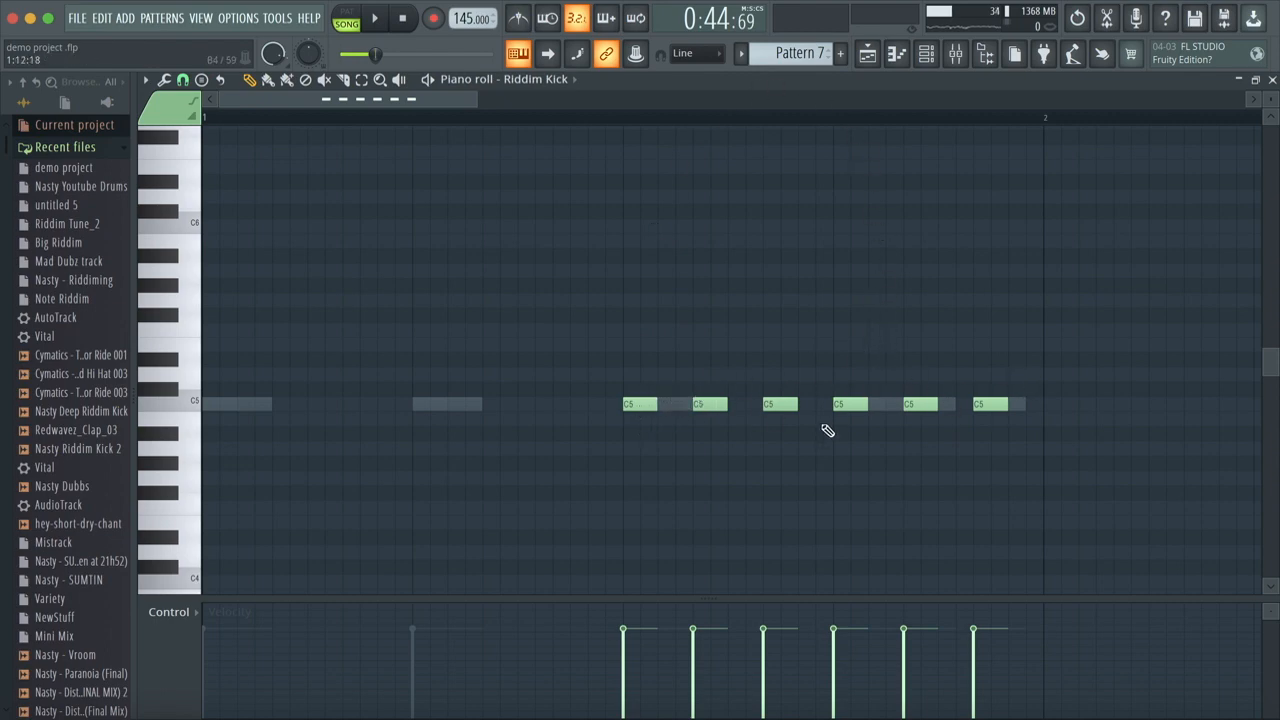
Step: Lengthen all six Riddim Kick notes in Pattern 7 to one step and briefly play the pattern
drag(608, 325, 1064, 497)
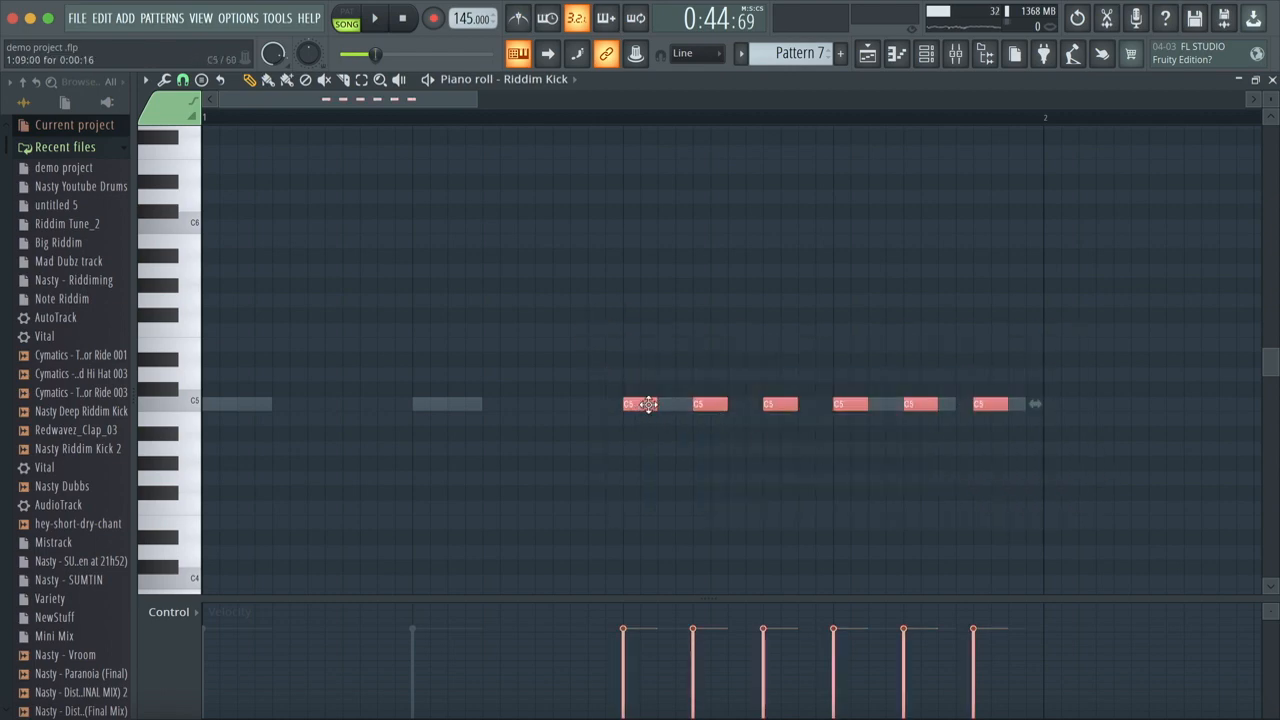
drag(655, 405, 666, 406)
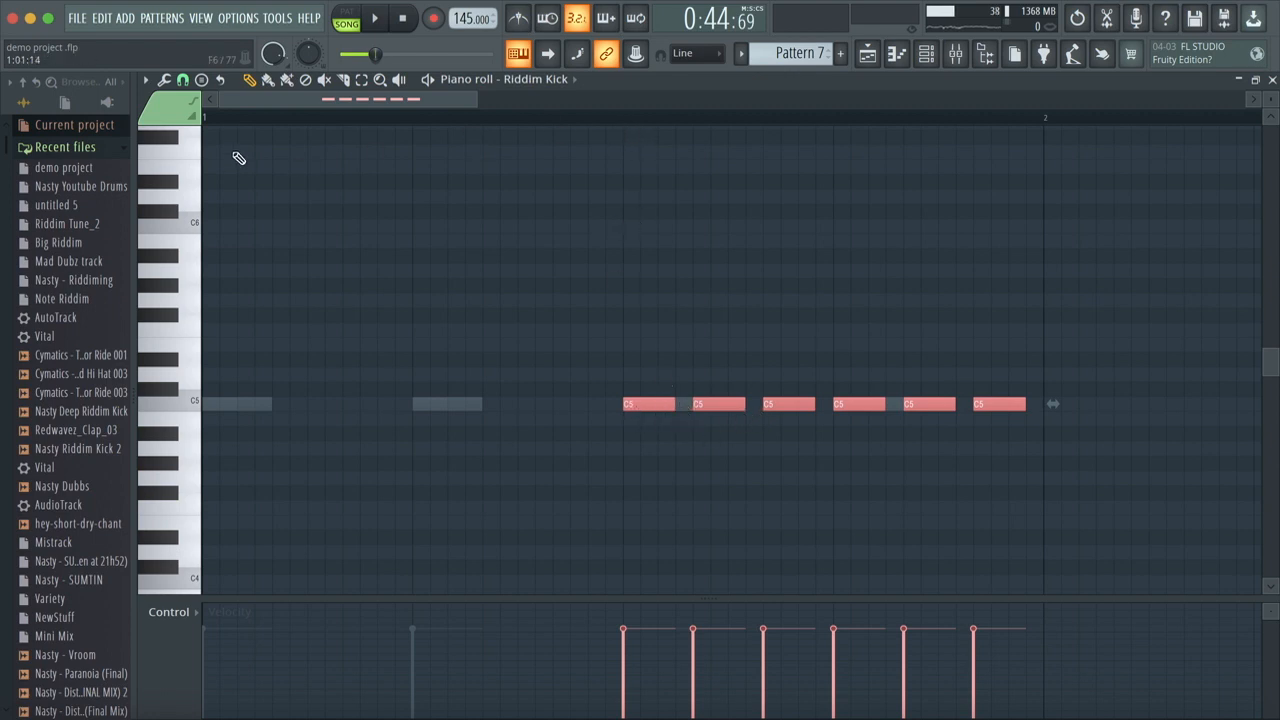
click(427, 82)
click(425, 83)
Step: Compare the Redwavez_Clap_03 and Cymatics - Terror Ride 003 notes in the piano roll, and return to the Riddim Kick notes
click(538, 80)
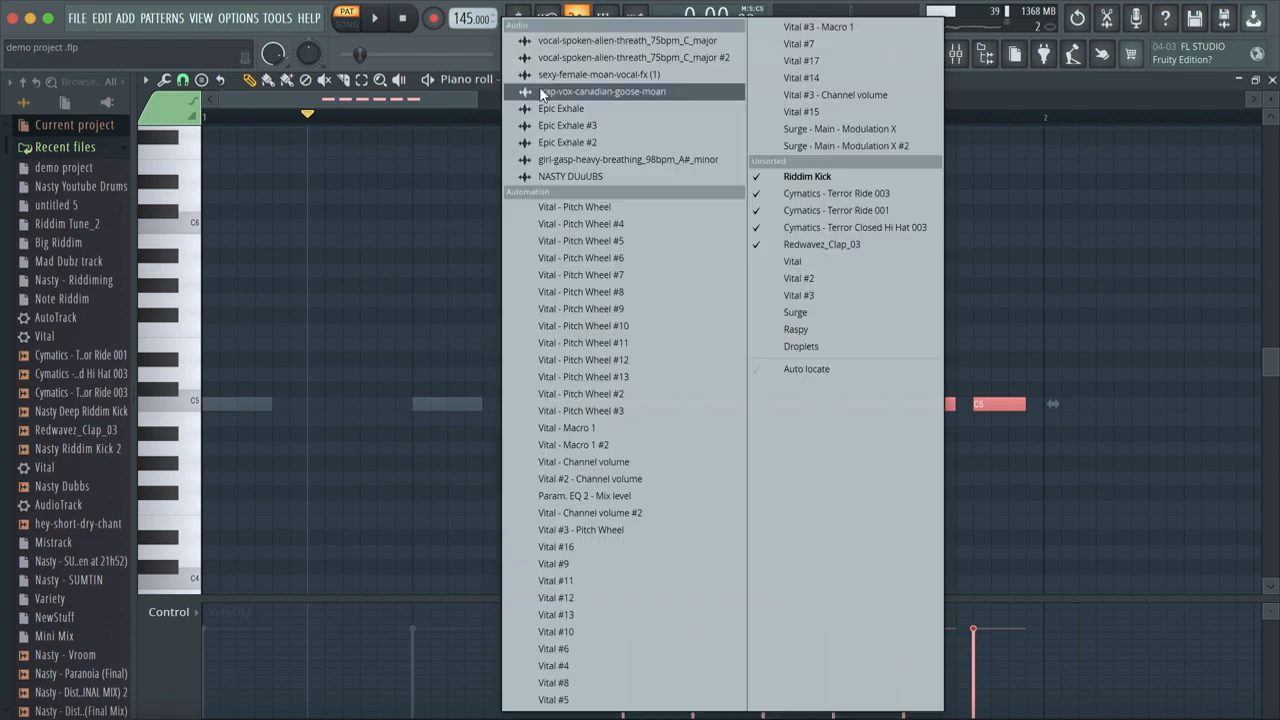
click(843, 244)
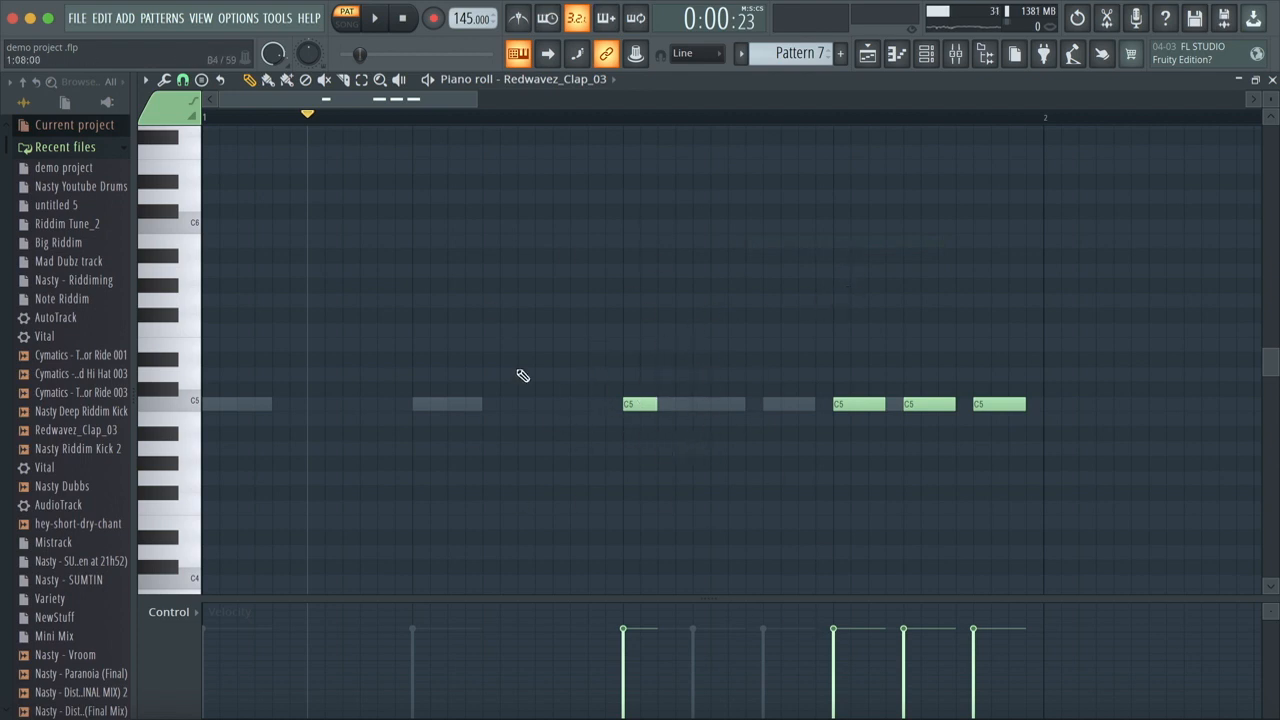
click(588, 90)
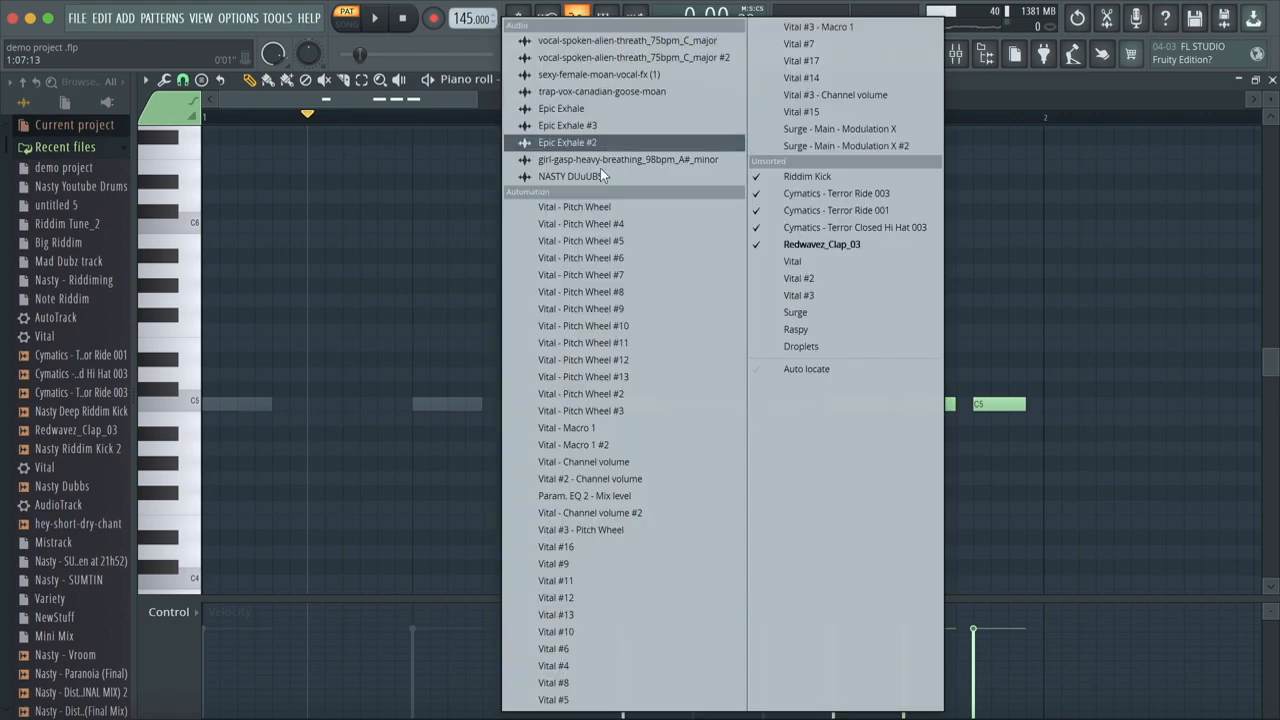
click(829, 195)
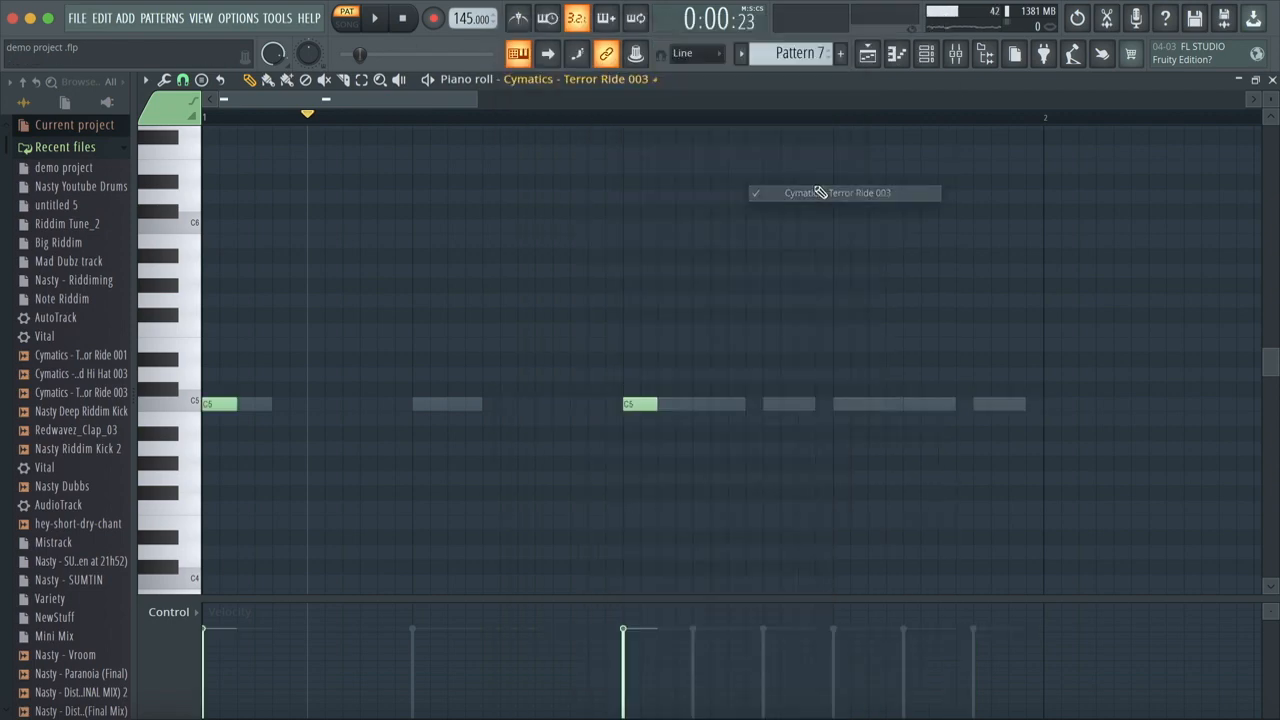
click(612, 86)
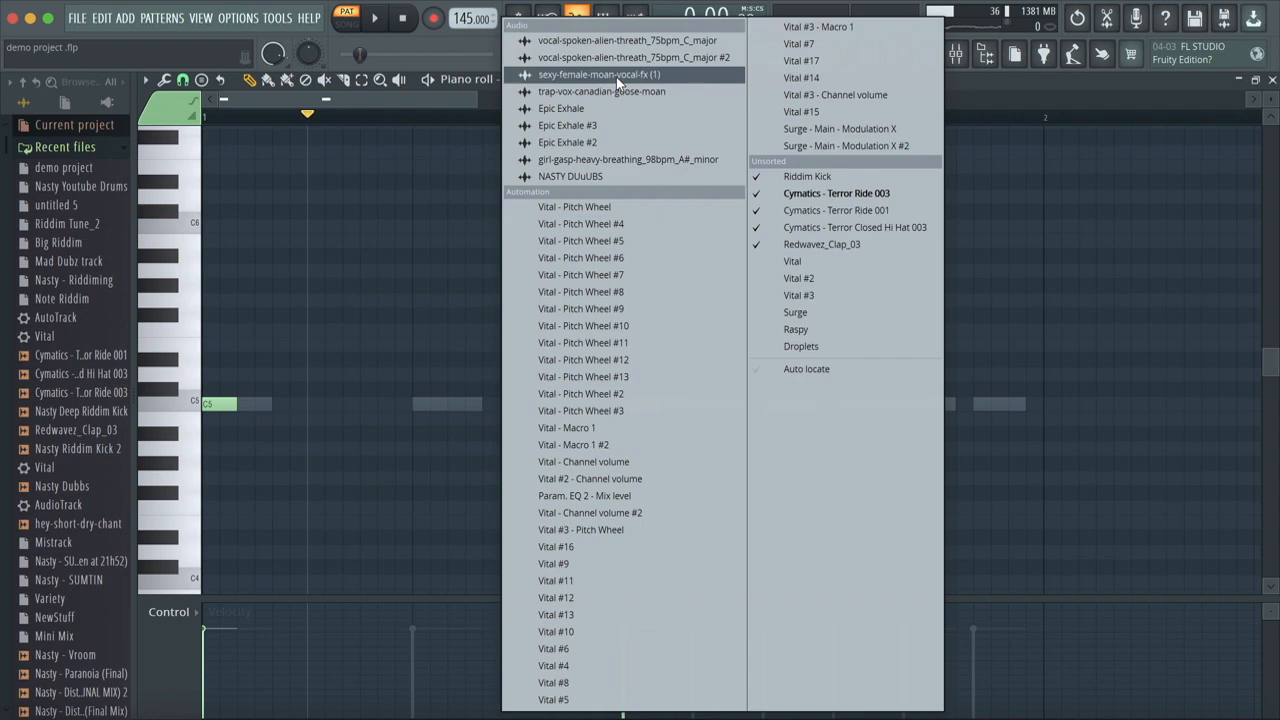
click(838, 204)
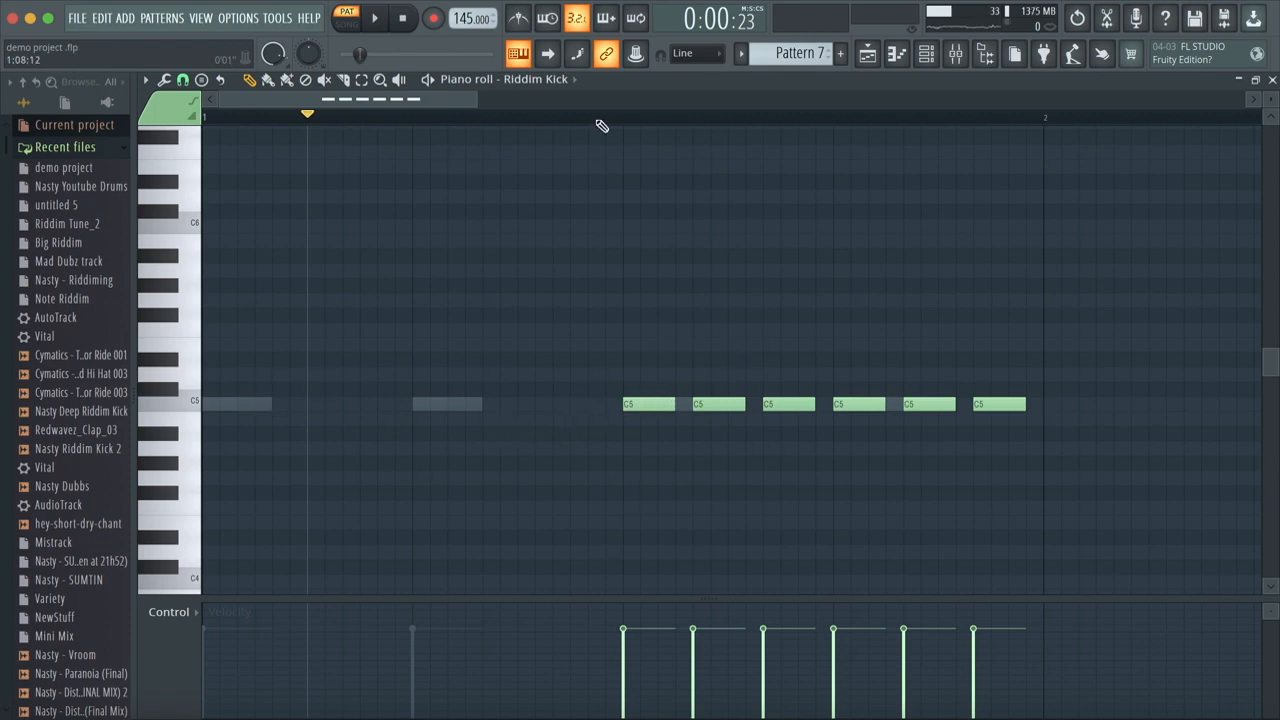
Step: Lengthen the first Redwavez_Clap_03 note in Pattern 7 to one step and play the pattern
click(575, 79)
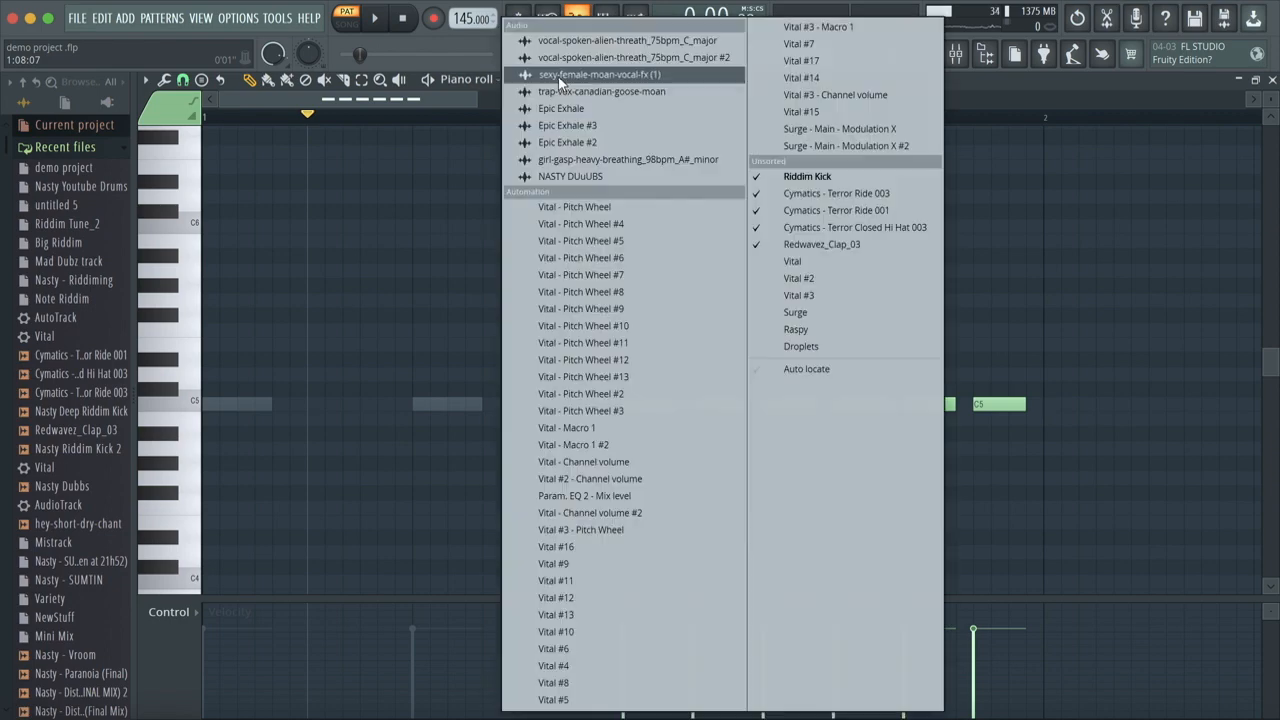
click(860, 244)
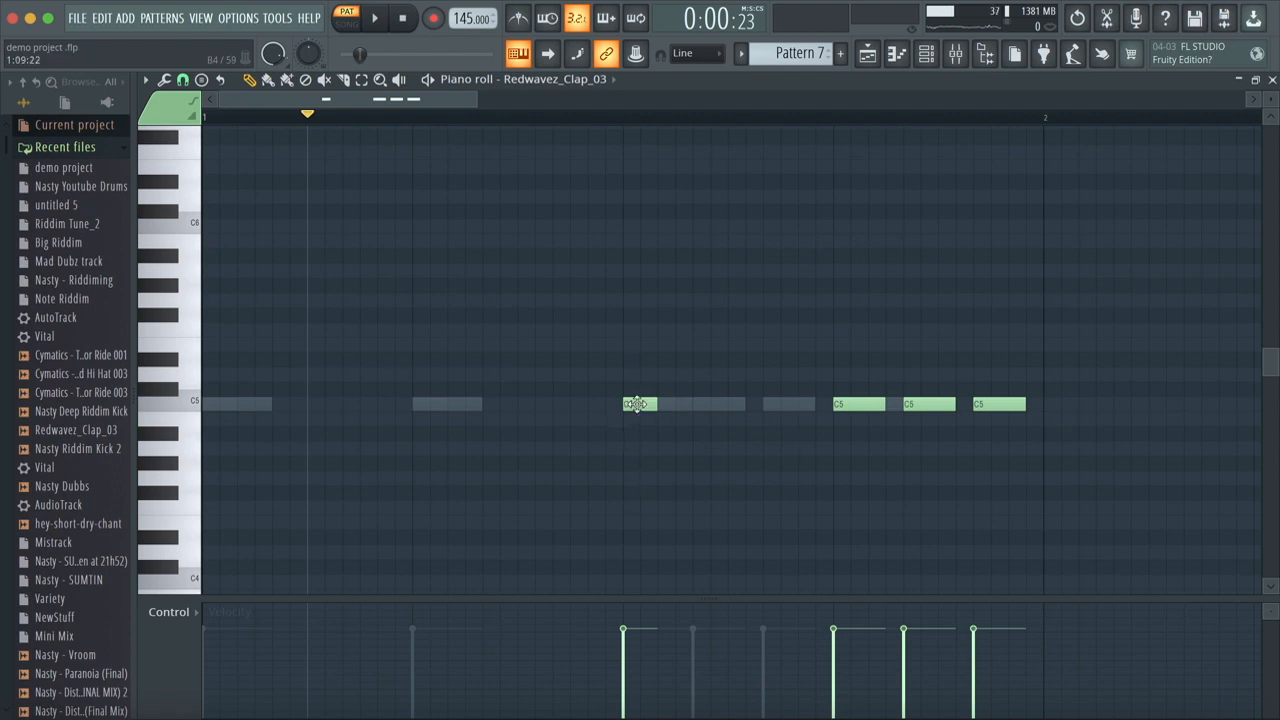
drag(655, 407, 666, 420)
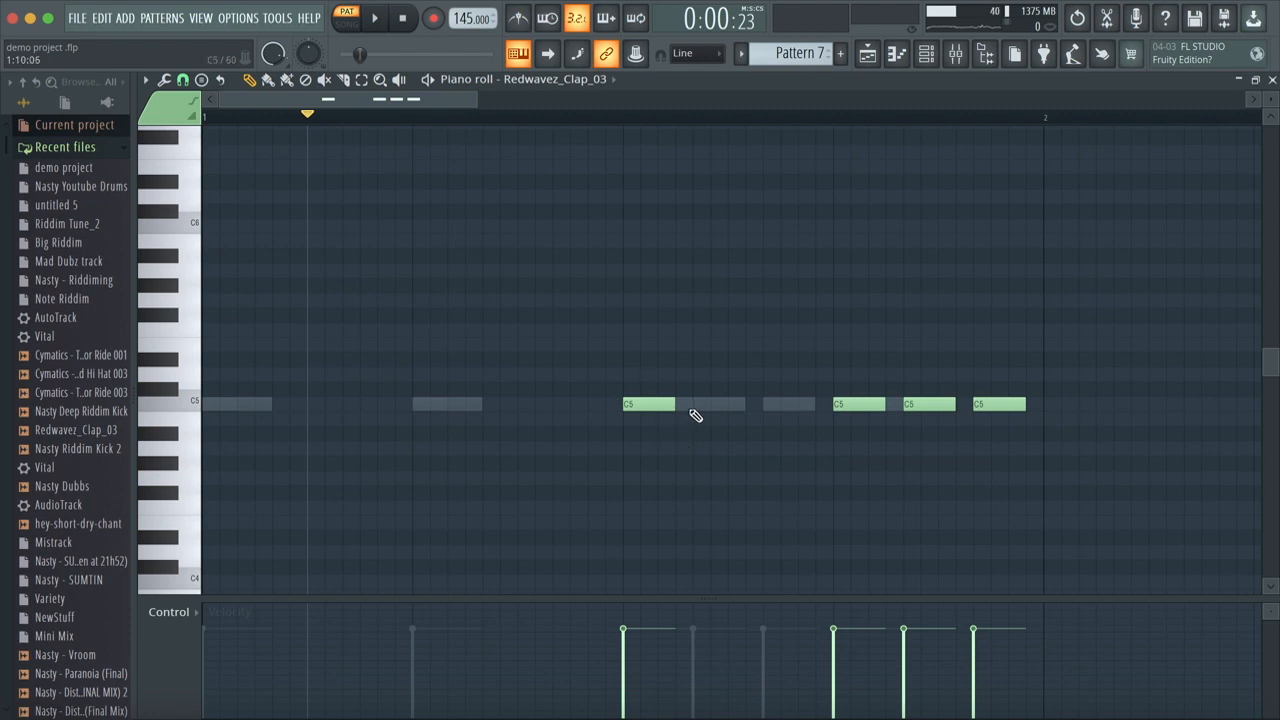
mouse_move(672, 404)
mouse_down()
mouse_move(594, 411)
mouse_move(674, 431)
mouse_up()
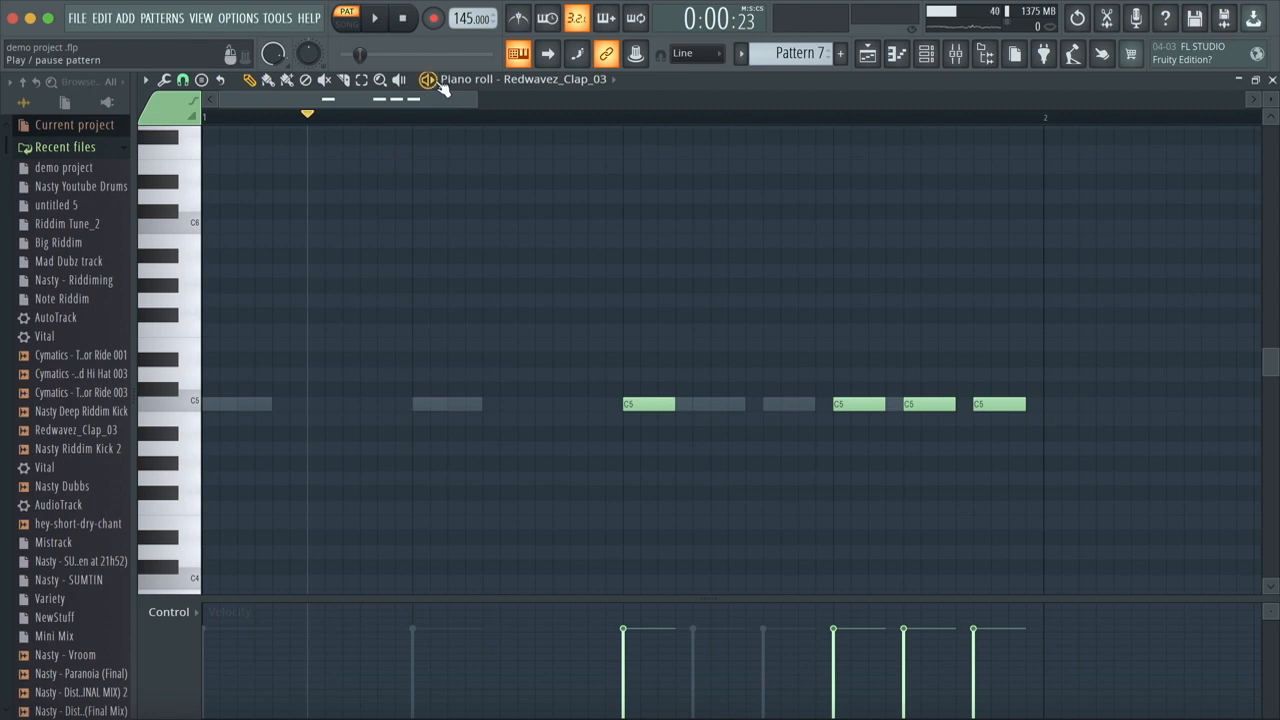
key(space)
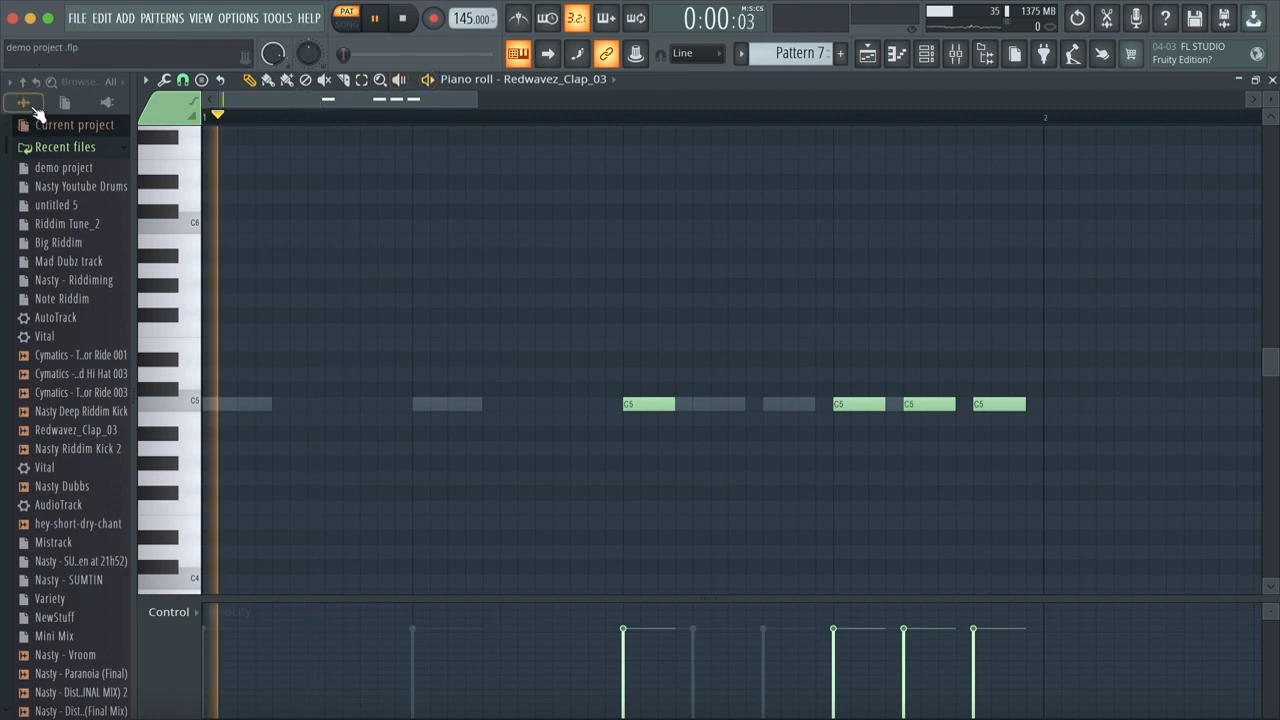
key(space)
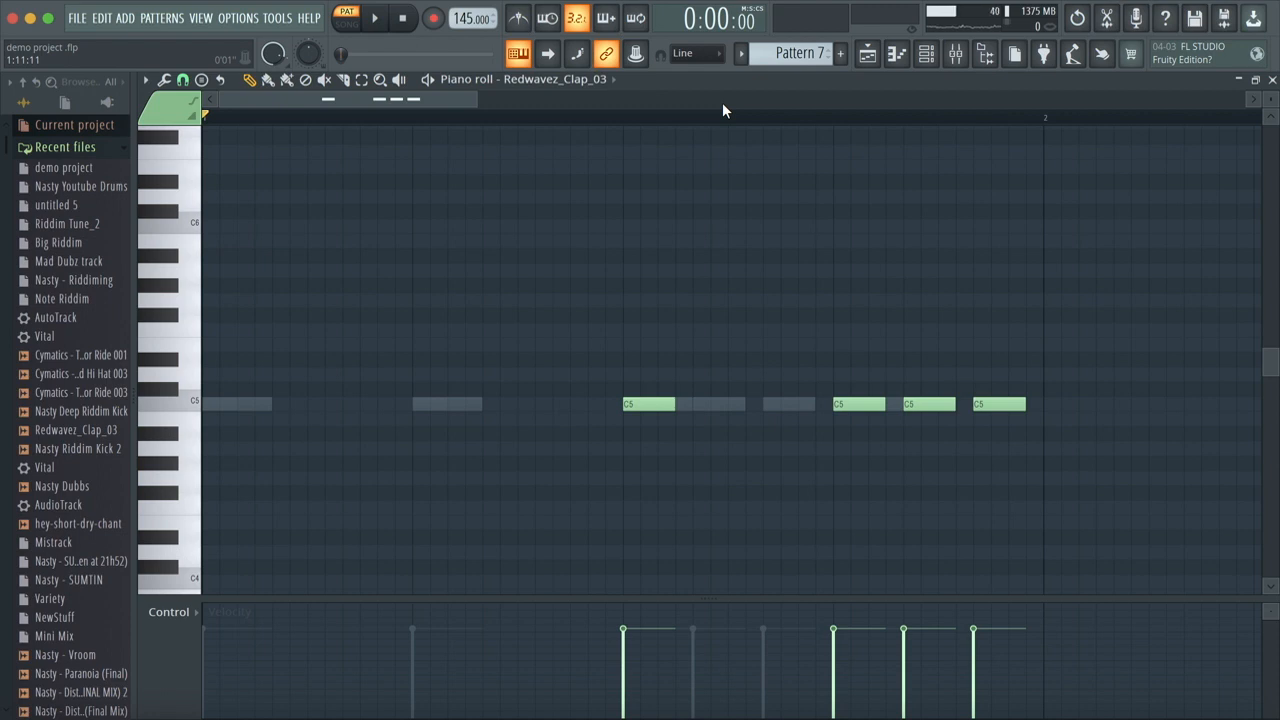
Step: Close the clap's piano roll and look over the Track 1 drum patterns in the playlist, placing the song position at bar 45
click(1272, 79)
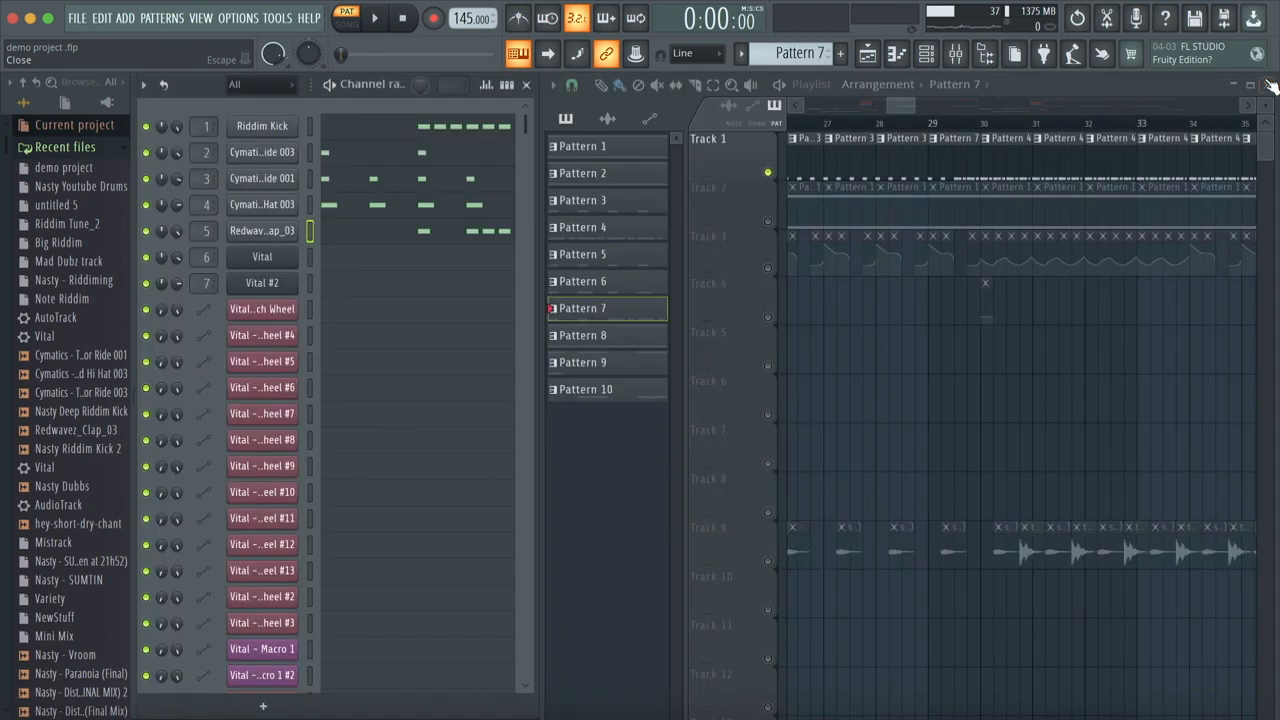
scroll(958, 142, right, 4)
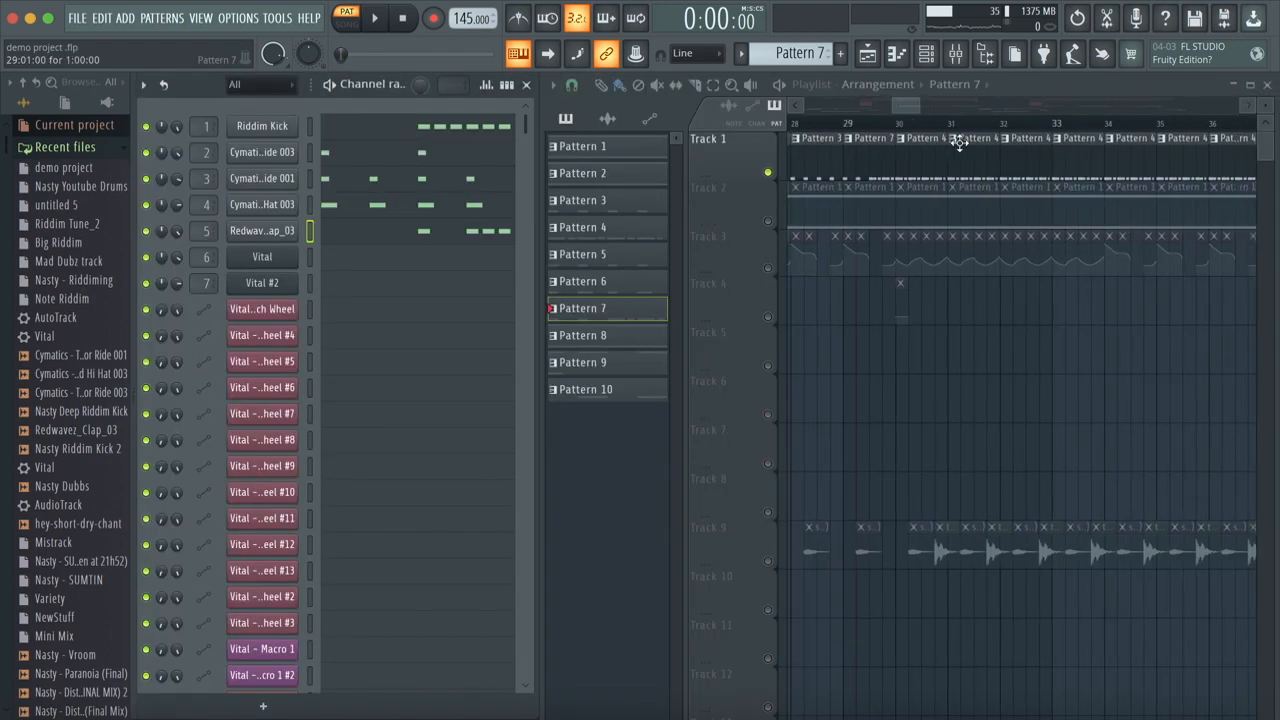
scroll(960, 143, right, 3)
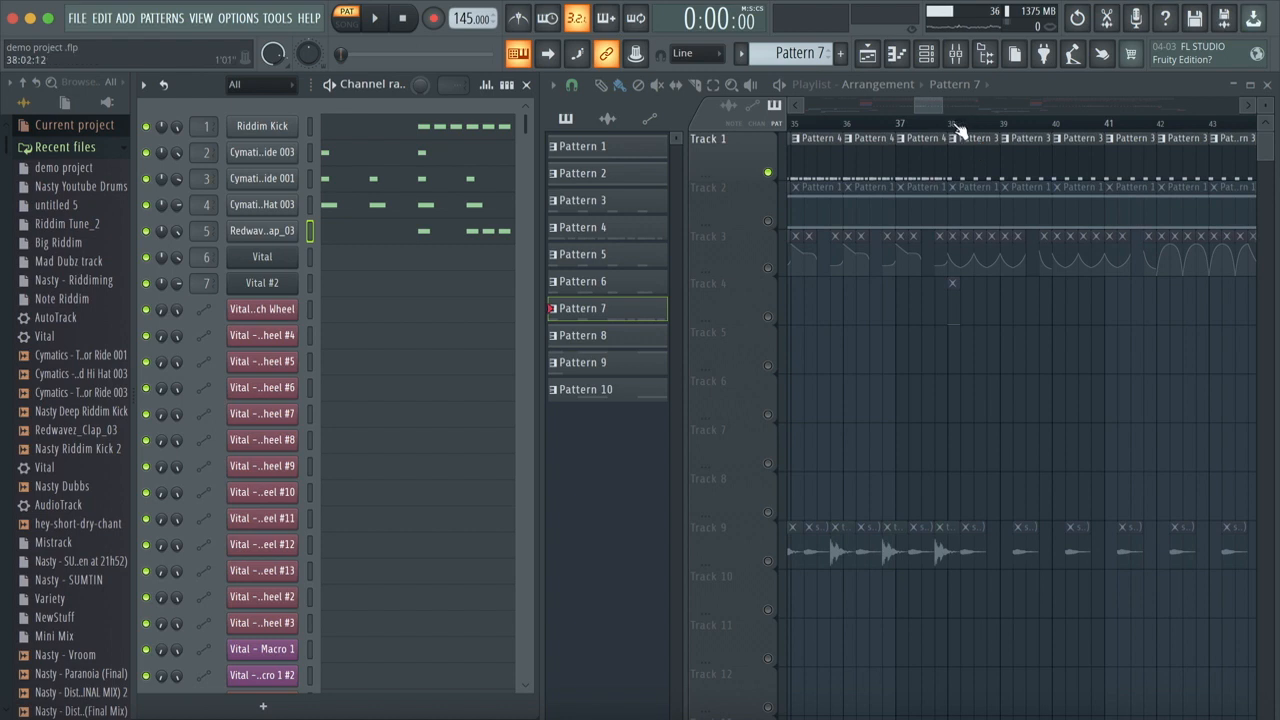
scroll(980, 156, right, 2)
scroll(980, 156, right, 6)
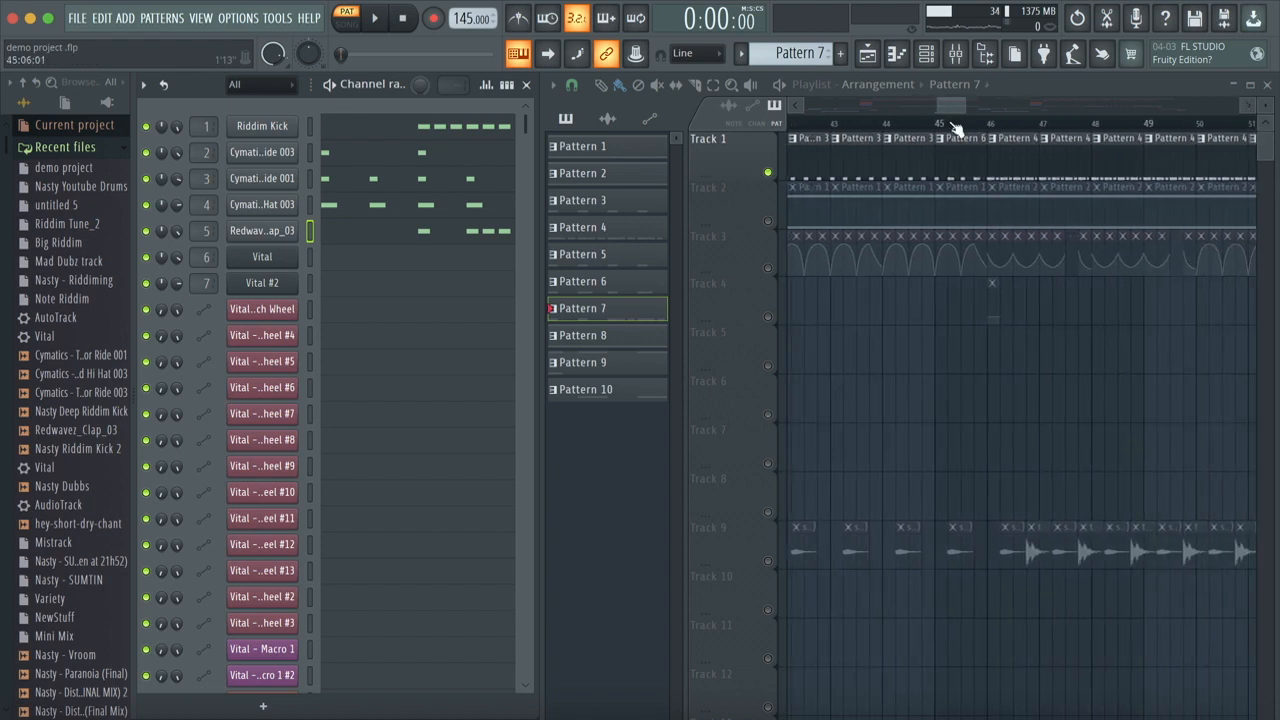
click(936, 125)
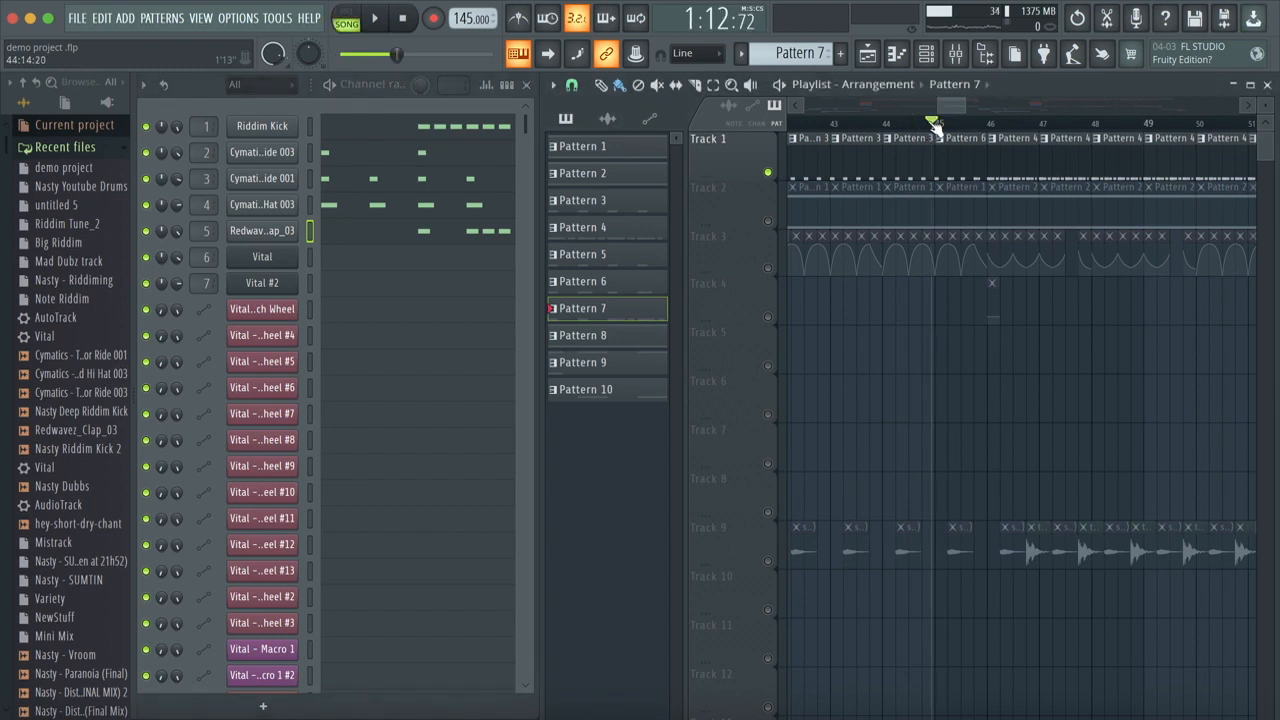
drag(932, 121, 935, 122)
scroll(935, 122, down, 1)
scroll(935, 122, down, 3)
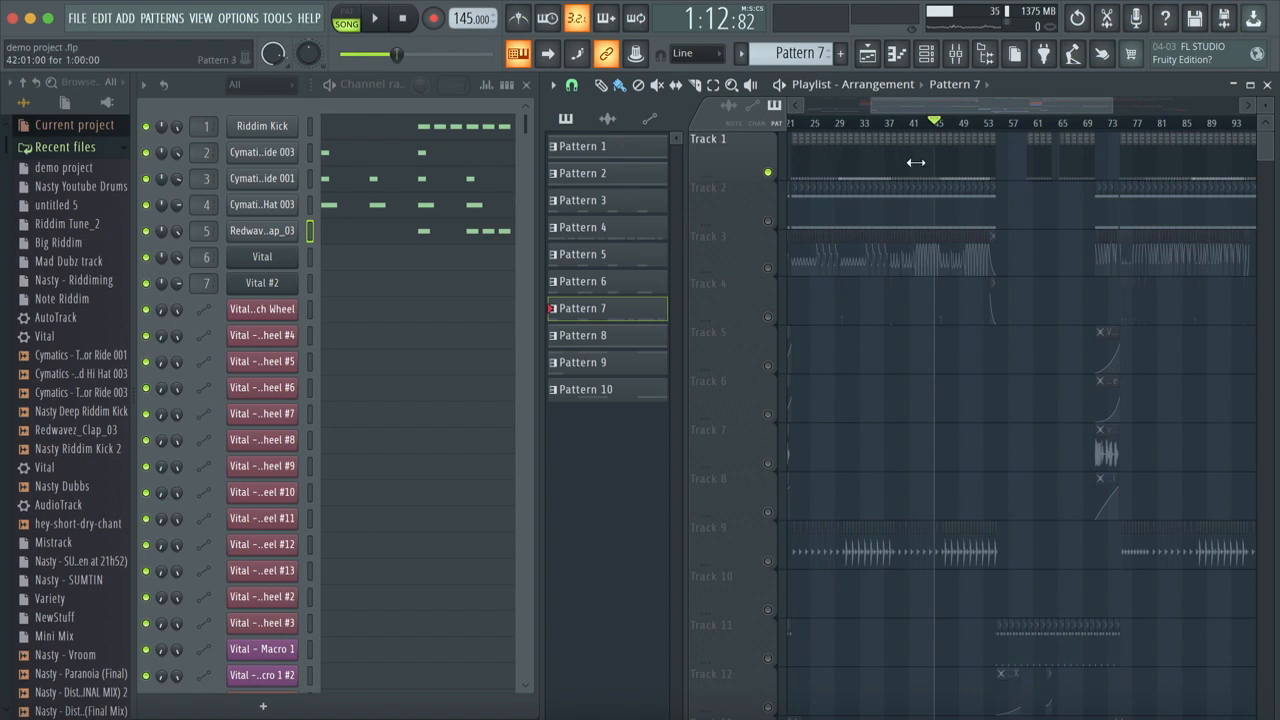
scroll(914, 172, up, 3)
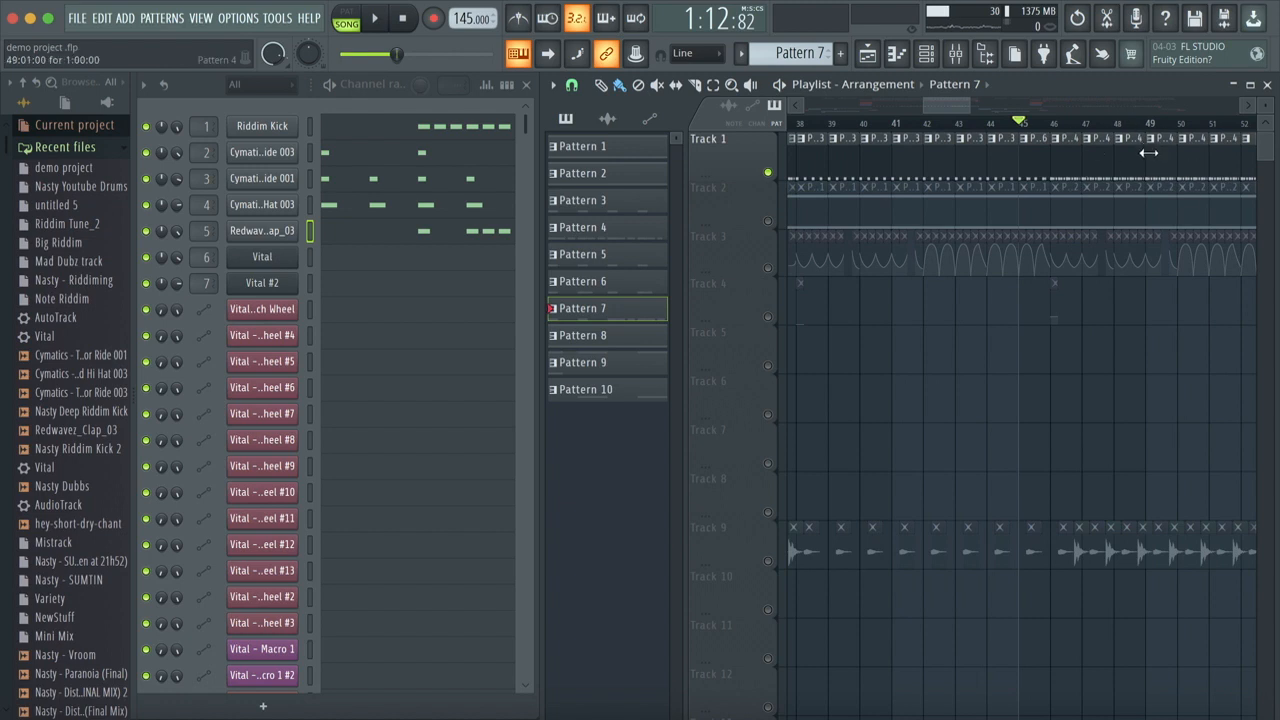
Step: Lengthen all six Riddim Kick notes in Pattern 6 to one step, play the pattern briefly, and close its piano roll
double_click(1031, 157)
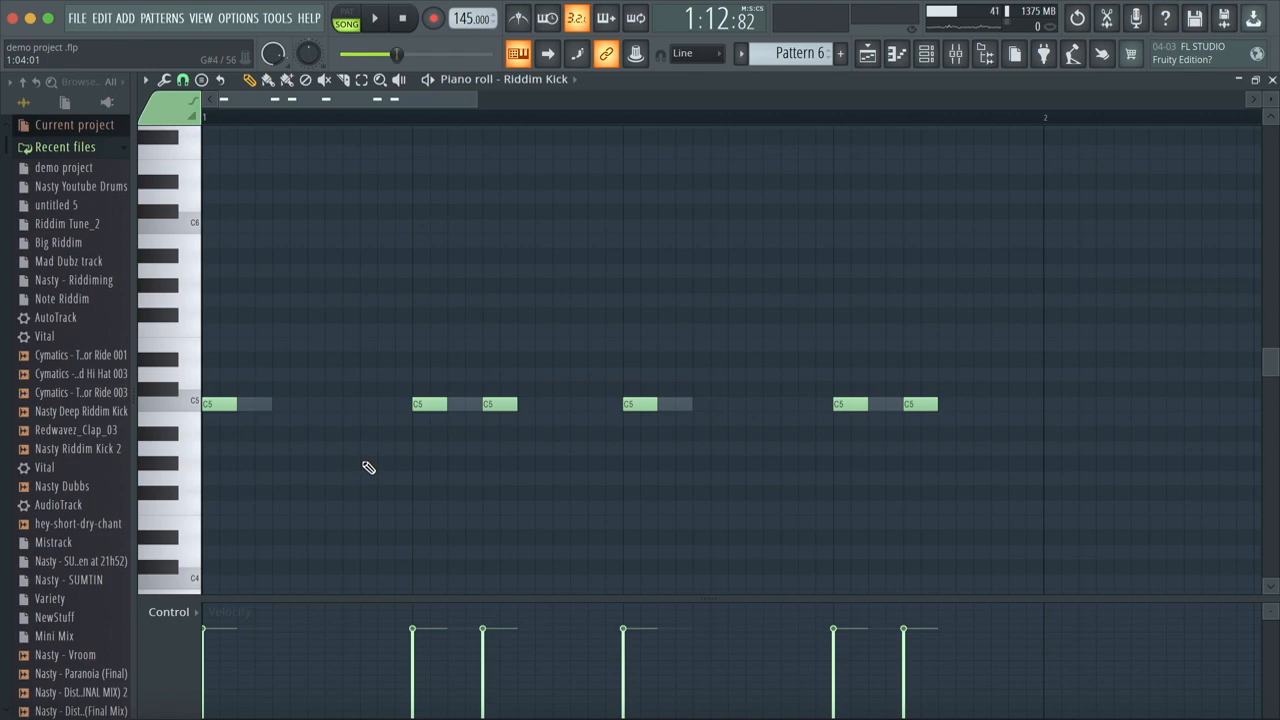
drag(446, 405, 536, 405)
mouse_move(651, 399)
mouse_down()
mouse_move(697, 404)
mouse_move(665, 406)
mouse_up()
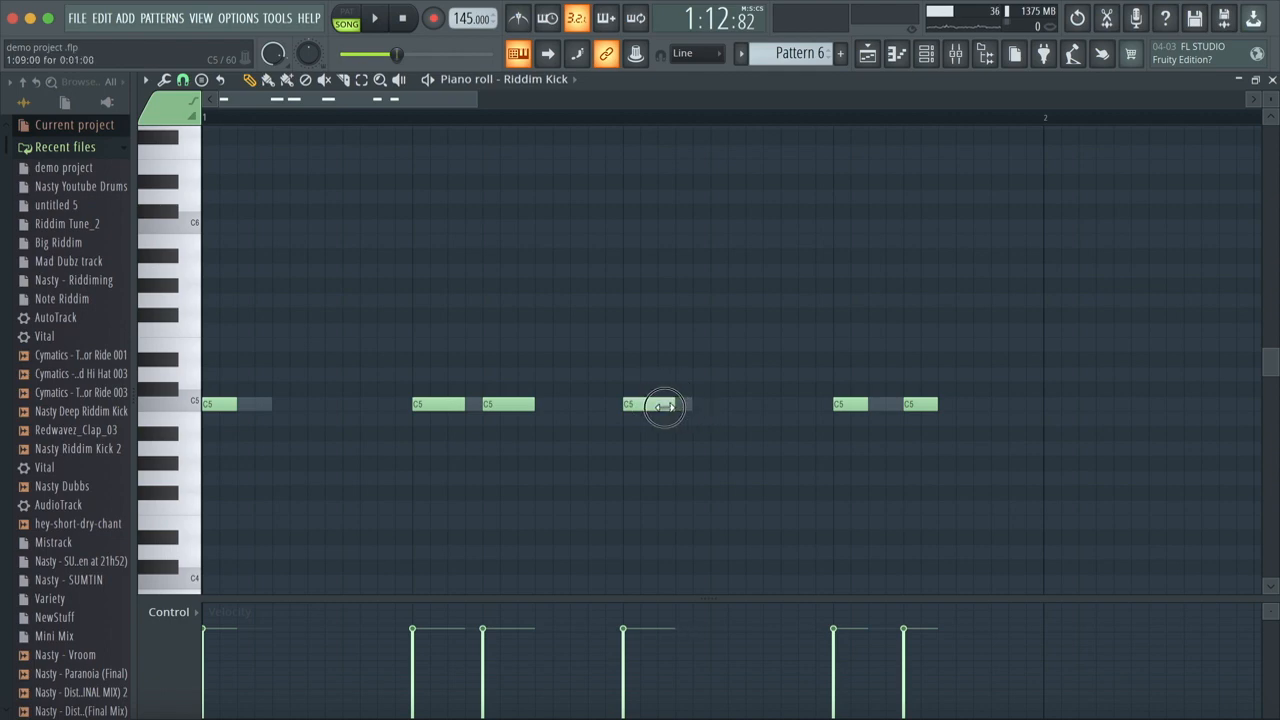
drag(237, 405, 255, 405)
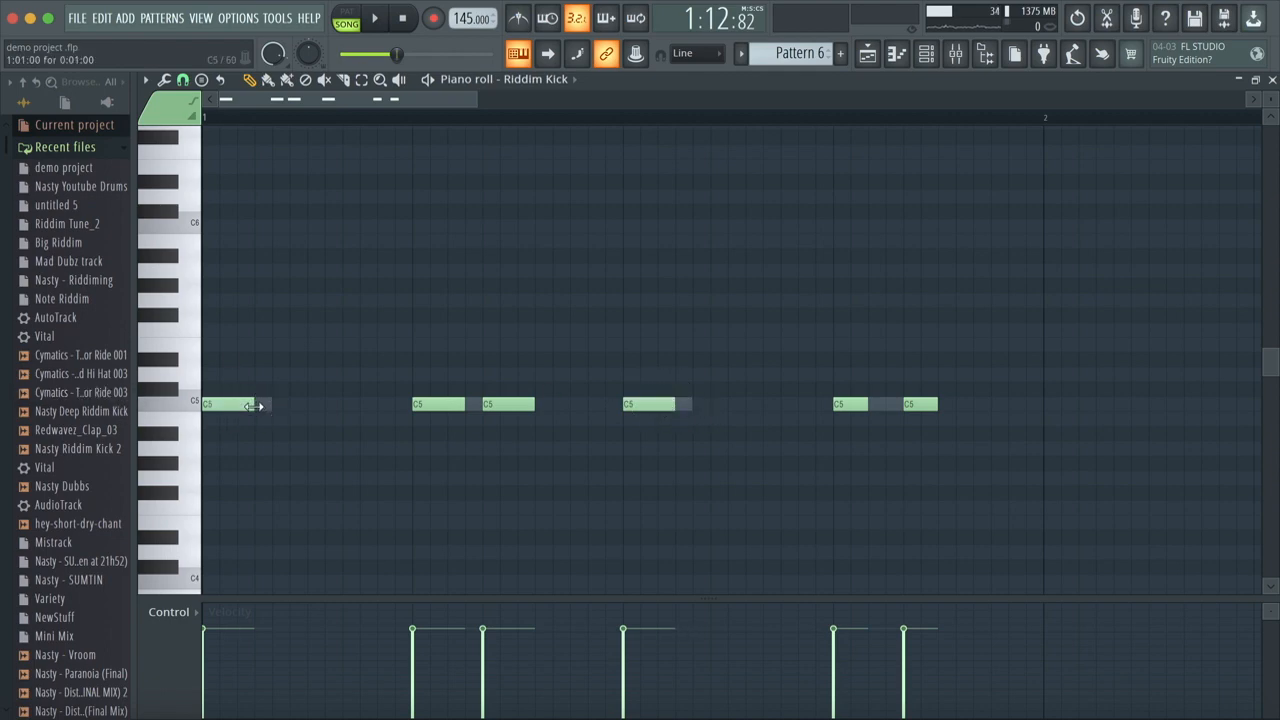
drag(866, 407, 952, 403)
key(space)
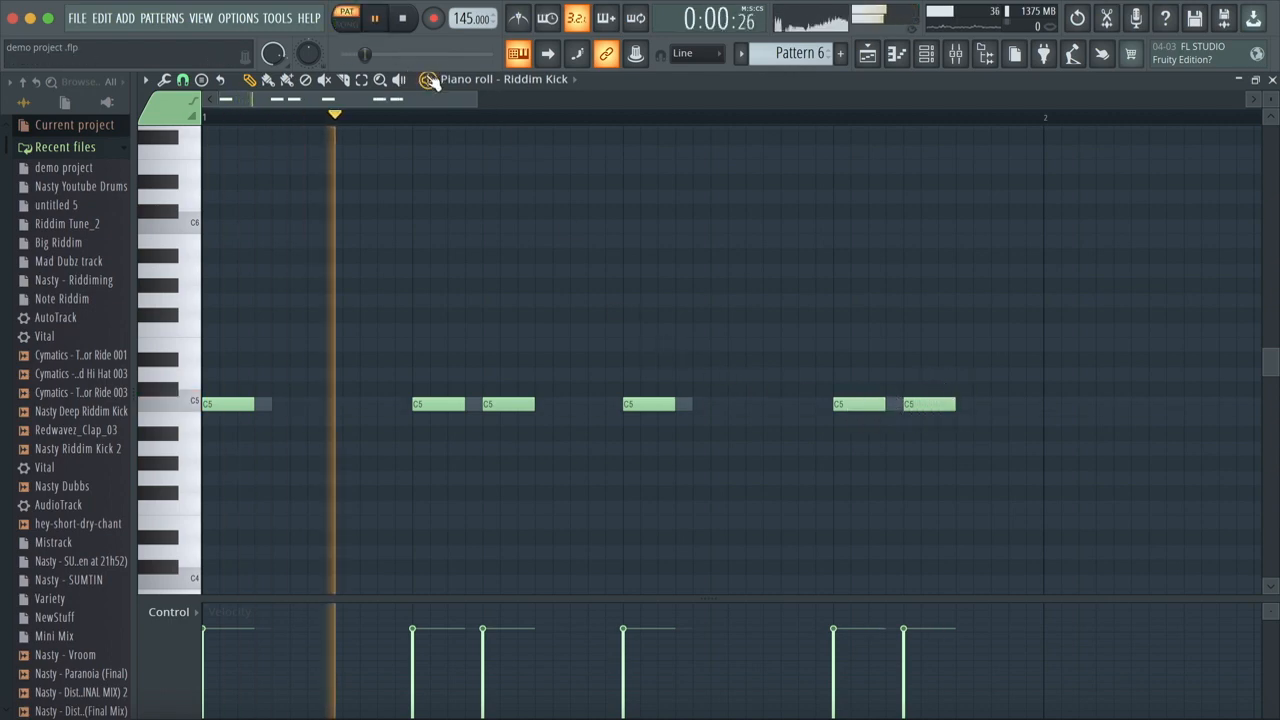
key(space)
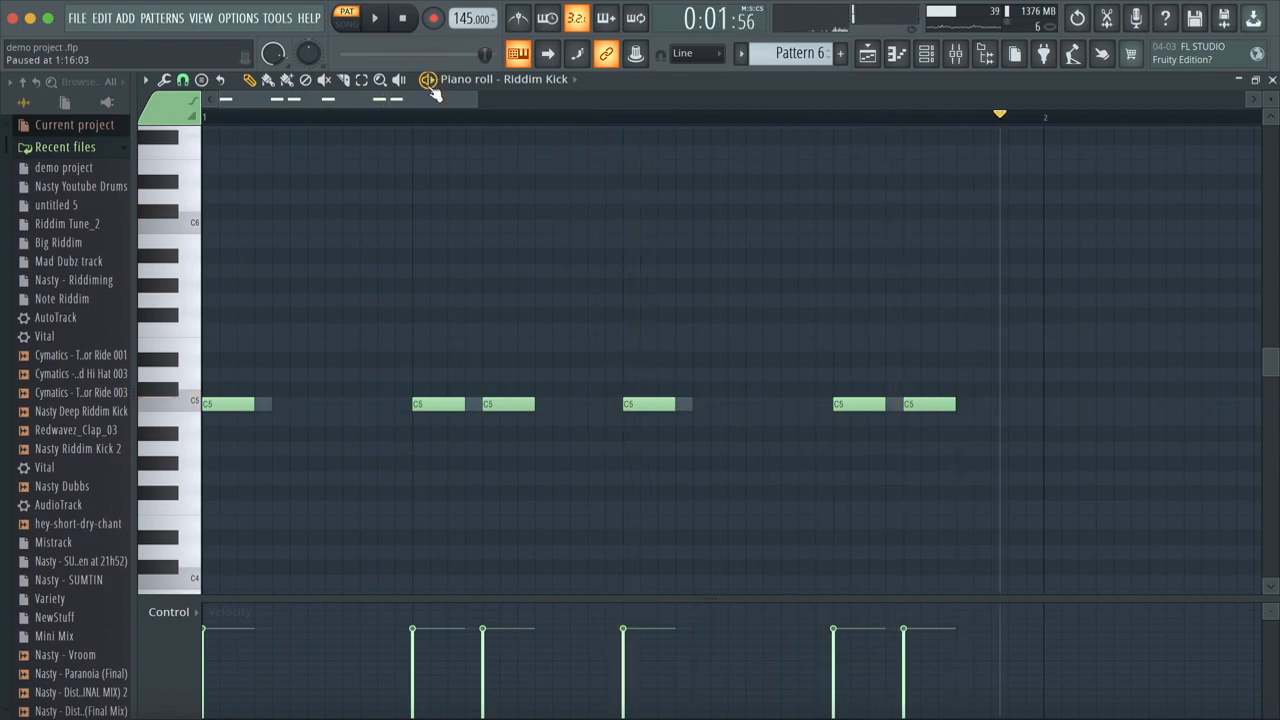
click(1272, 80)
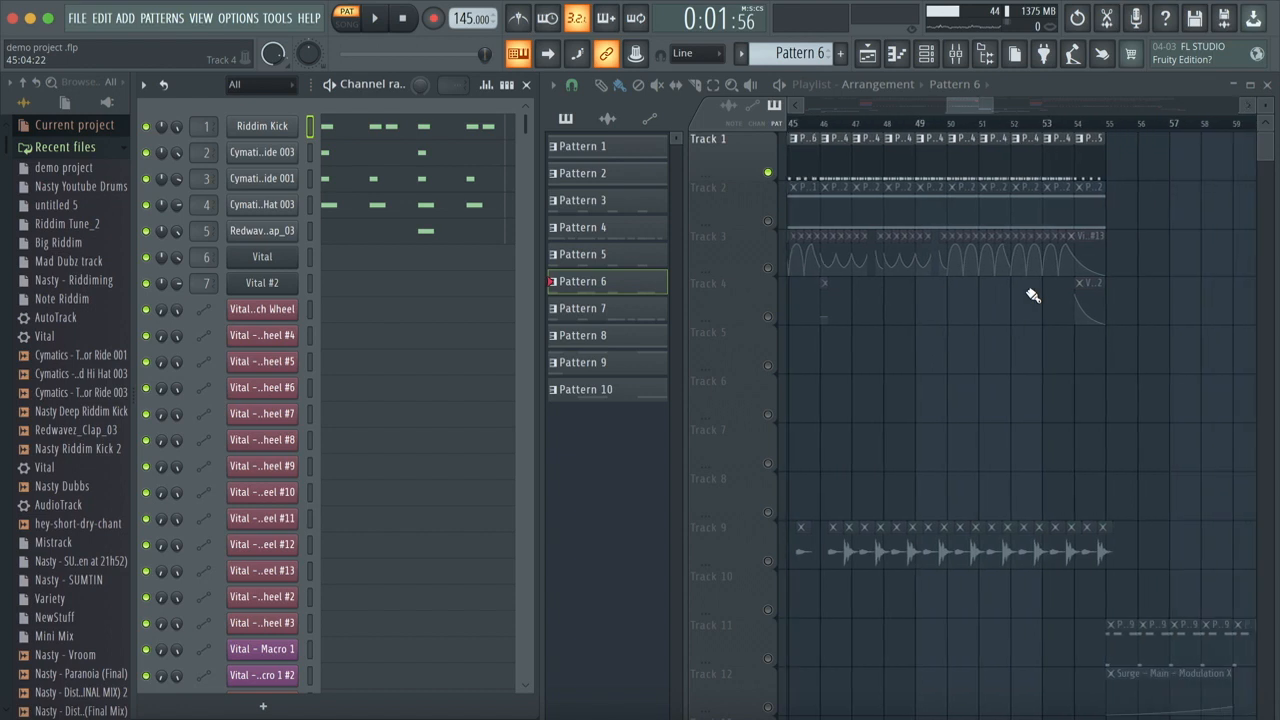
Step: Move the song position to bar 54 and briefly play the Pattern 5 fill
click(1074, 124)
click(1076, 124)
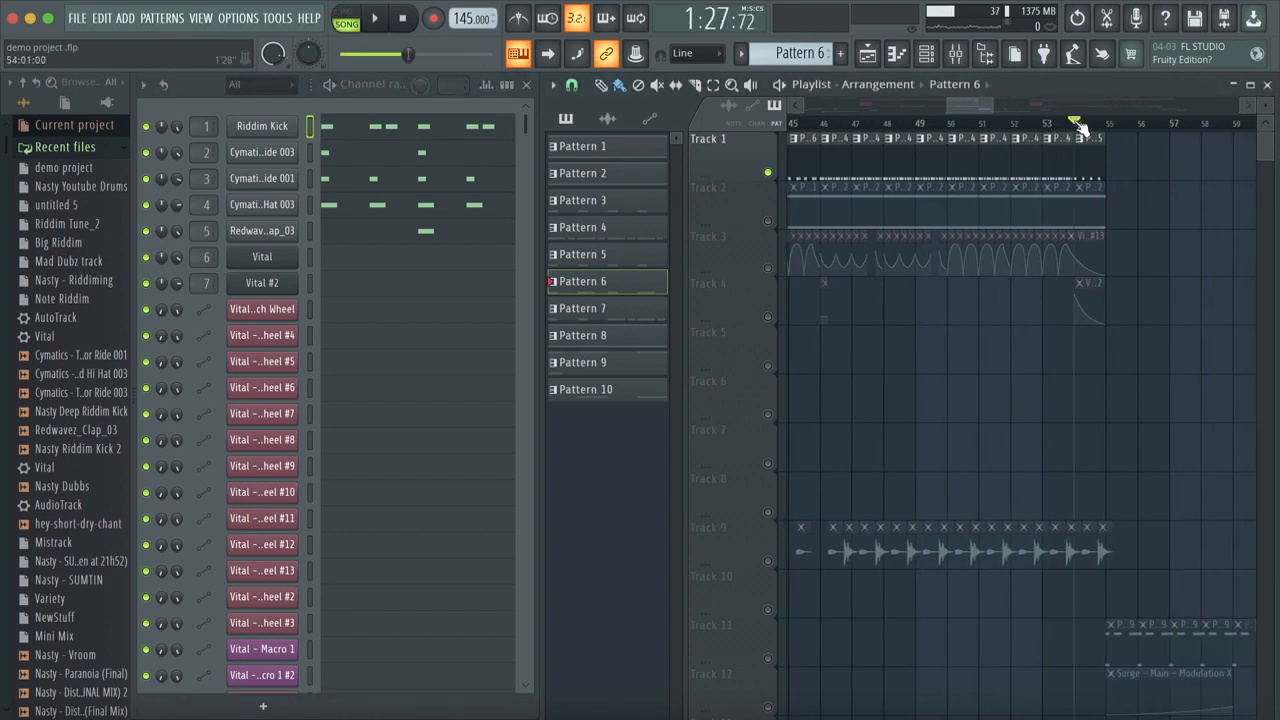
key(space)
key(space)
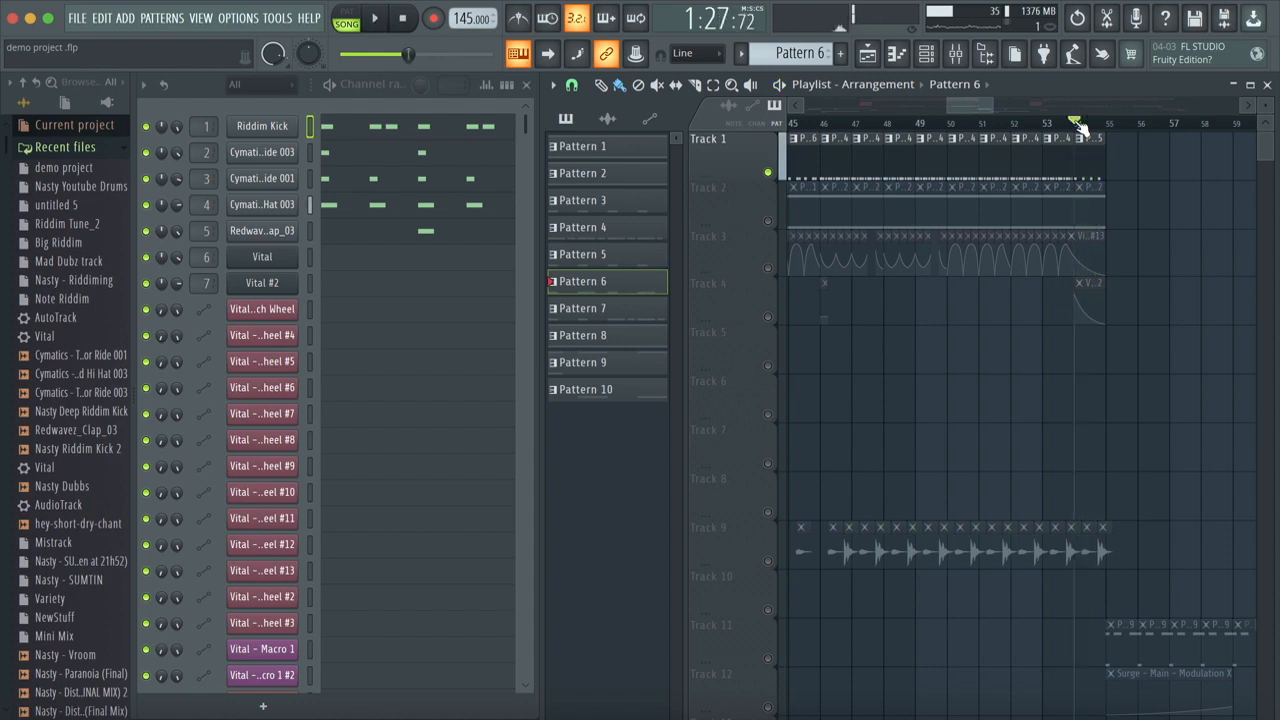
Step: View the whole arrangement and check Pattern 9's Surge notes in the piano roll
ctrl+scroll(1088, 235, down, 2)
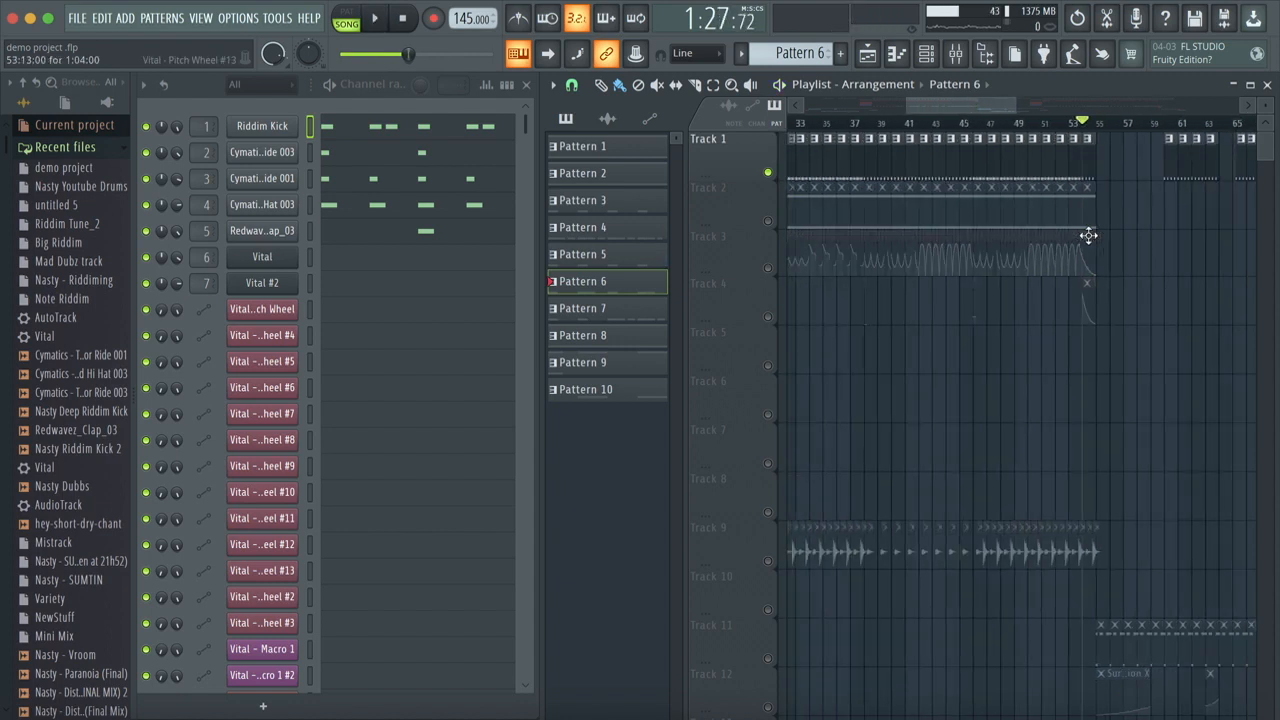
ctrl+scroll(1088, 235, down, 3)
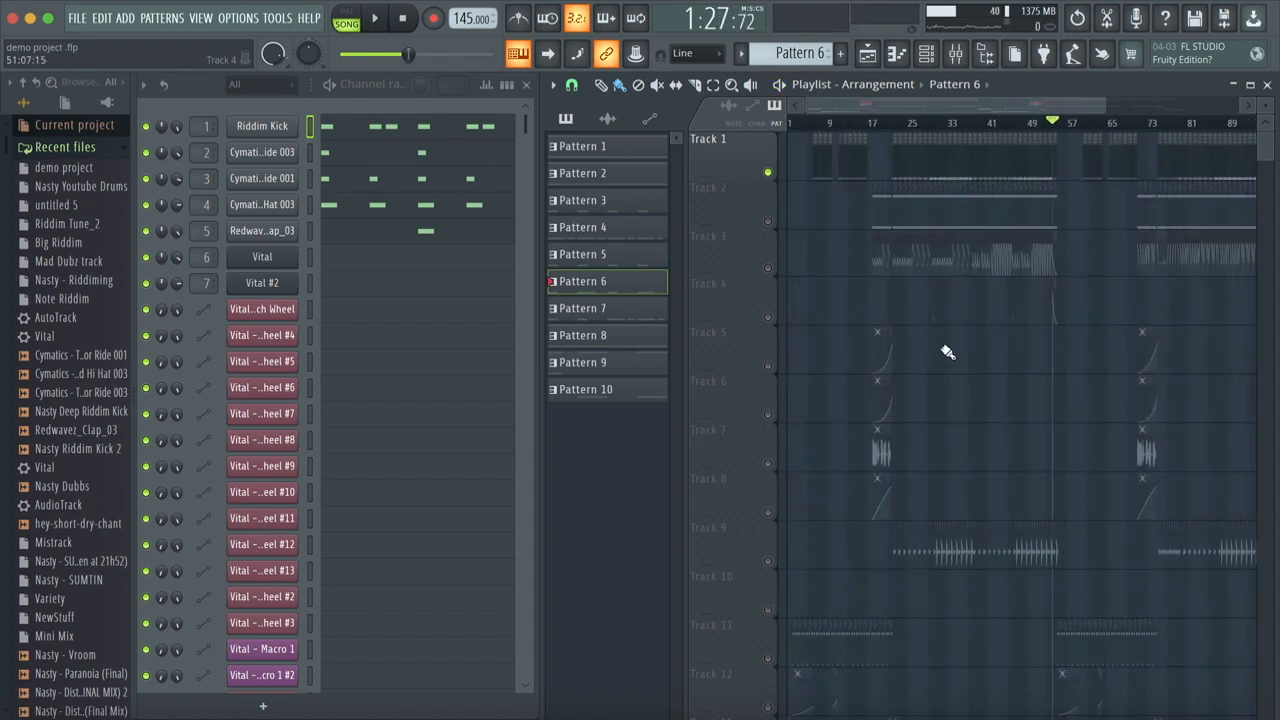
double_click(641, 362)
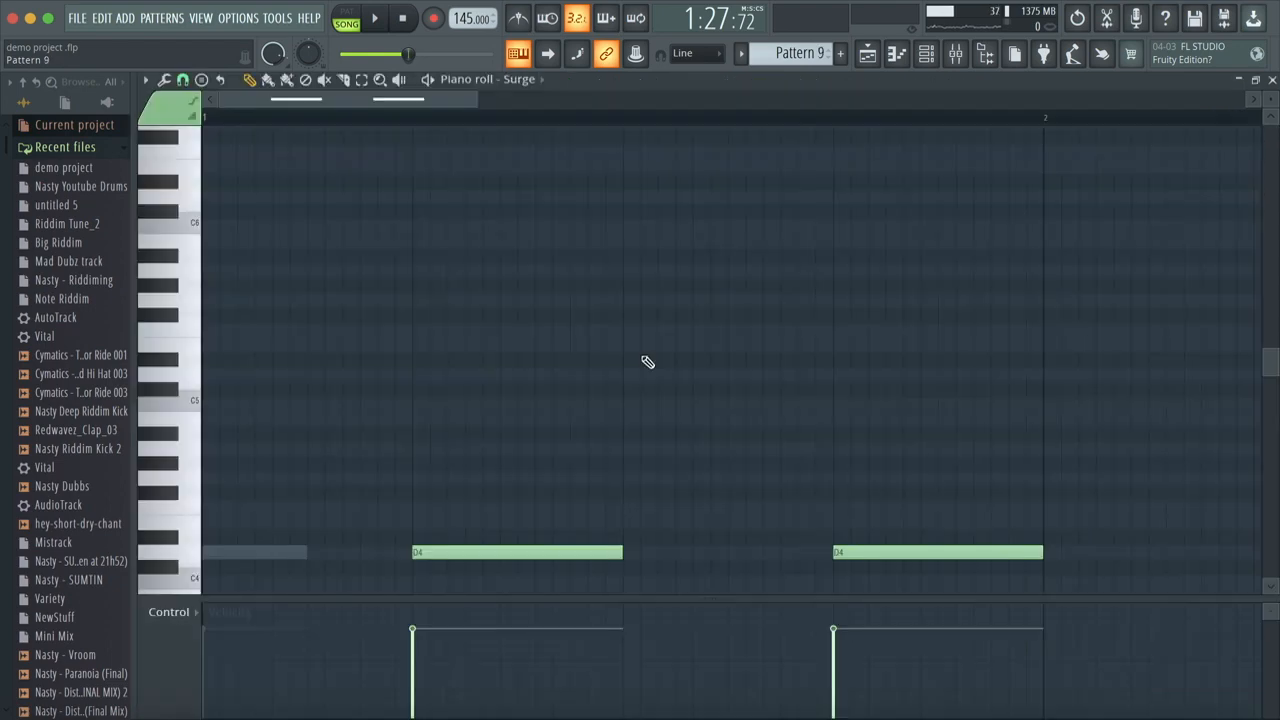
click(1270, 80)
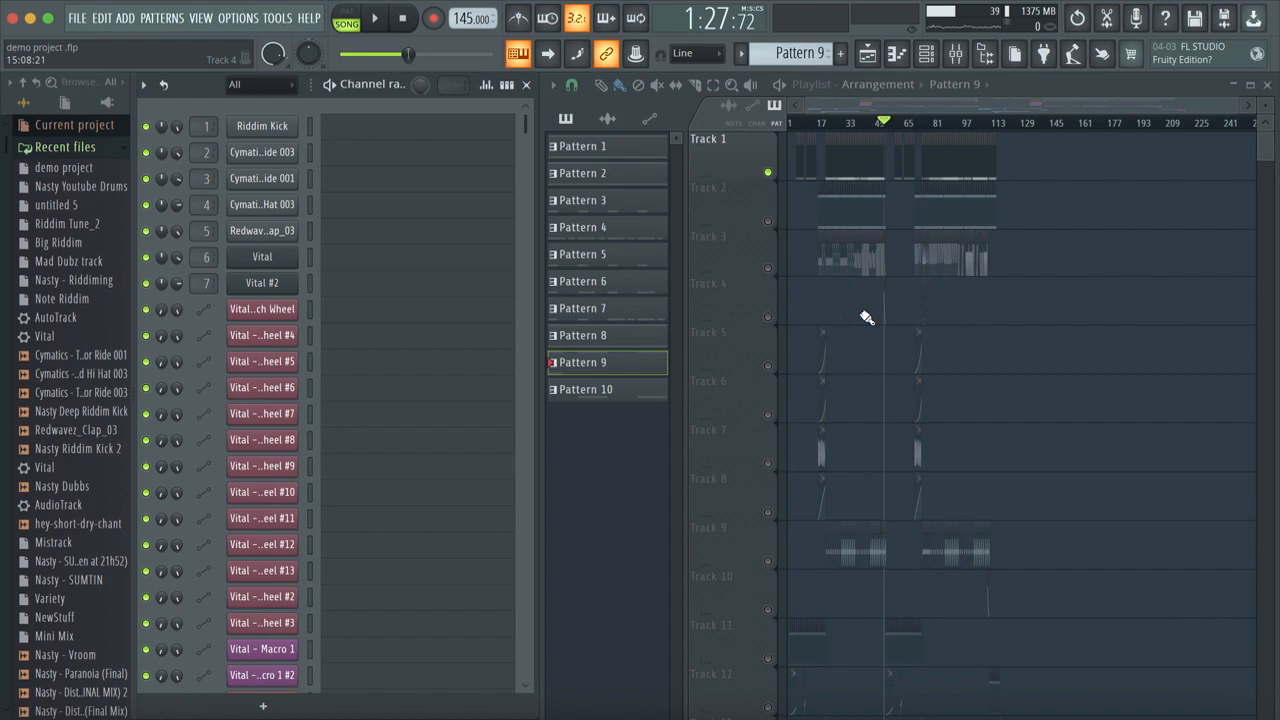
Step: Return the song position to the start and unmute all playlist tracks
key(space)
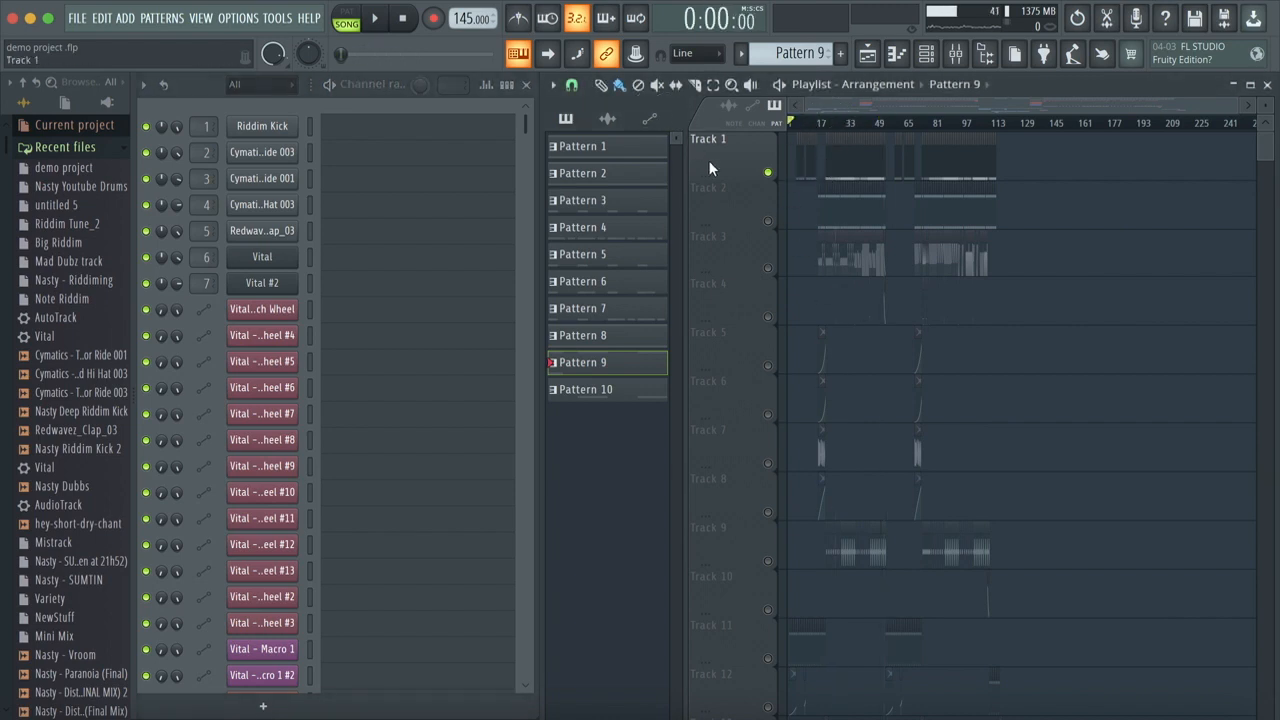
ctrl+click(767, 172)
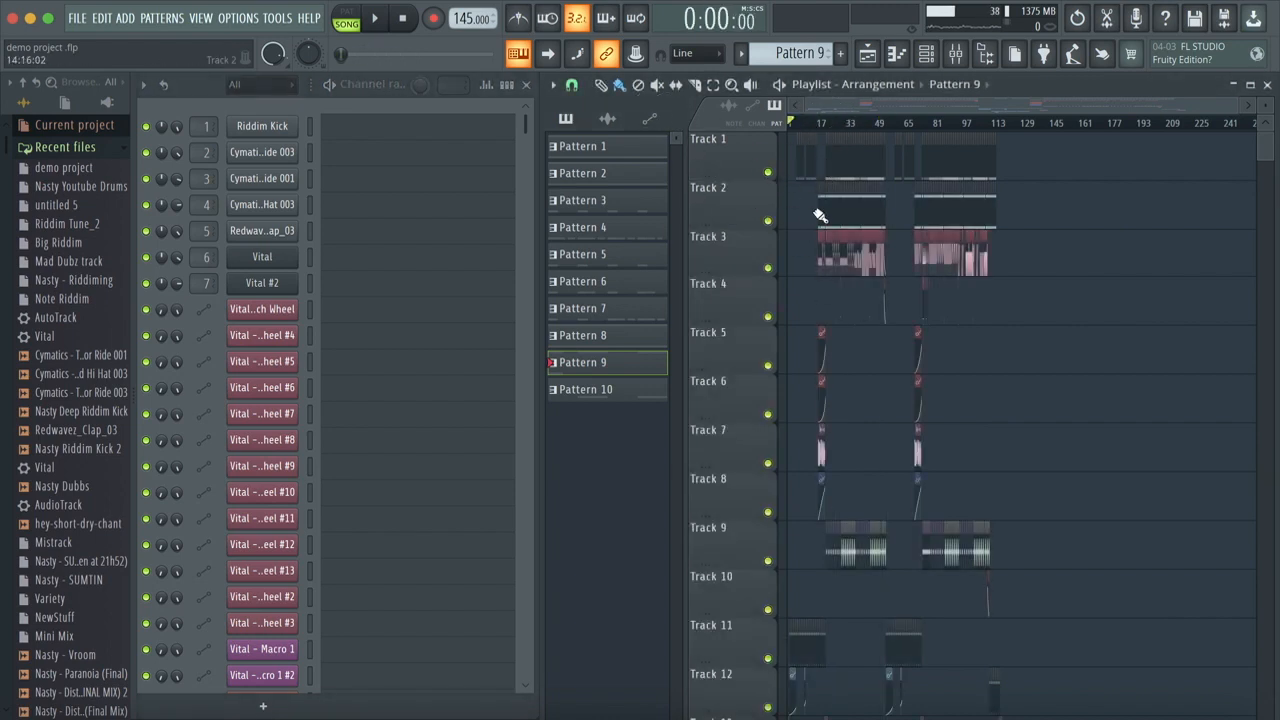
scroll(820, 215, up, 4)
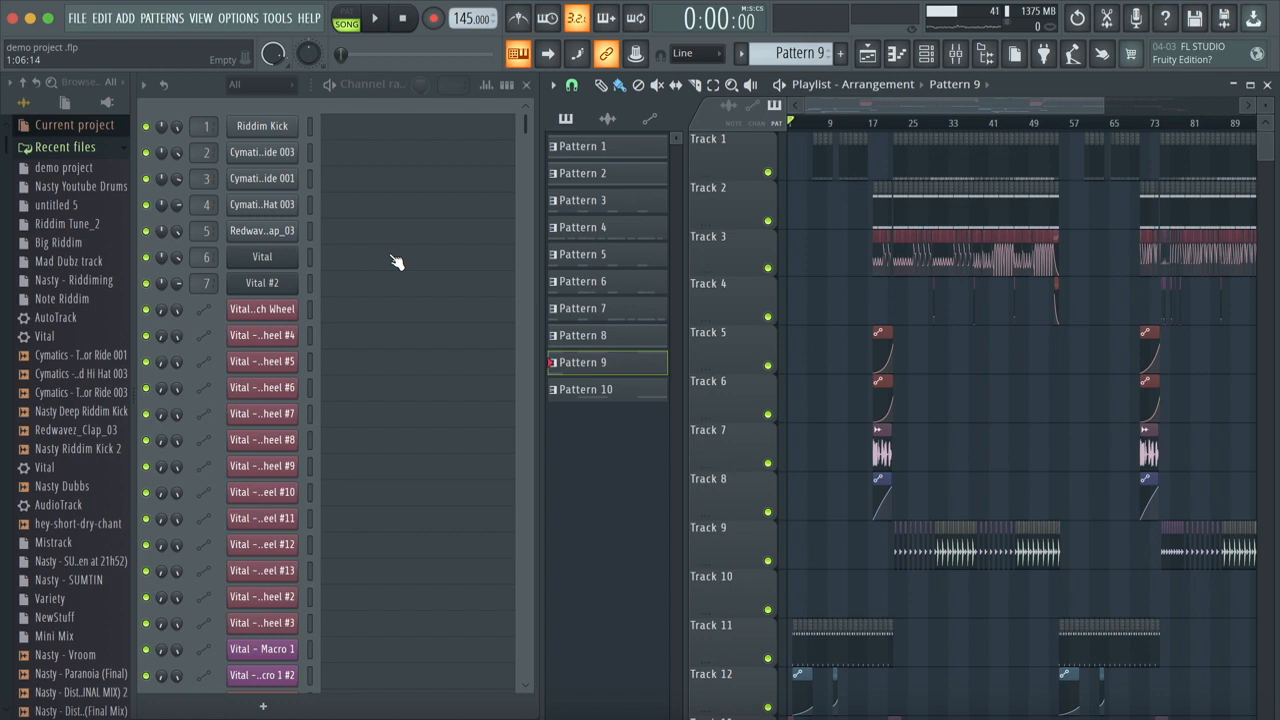
Step: Set the song position to bar 22, solo Track 1, and play its drum arrangement
click(895, 122)
drag(900, 122, 894, 123)
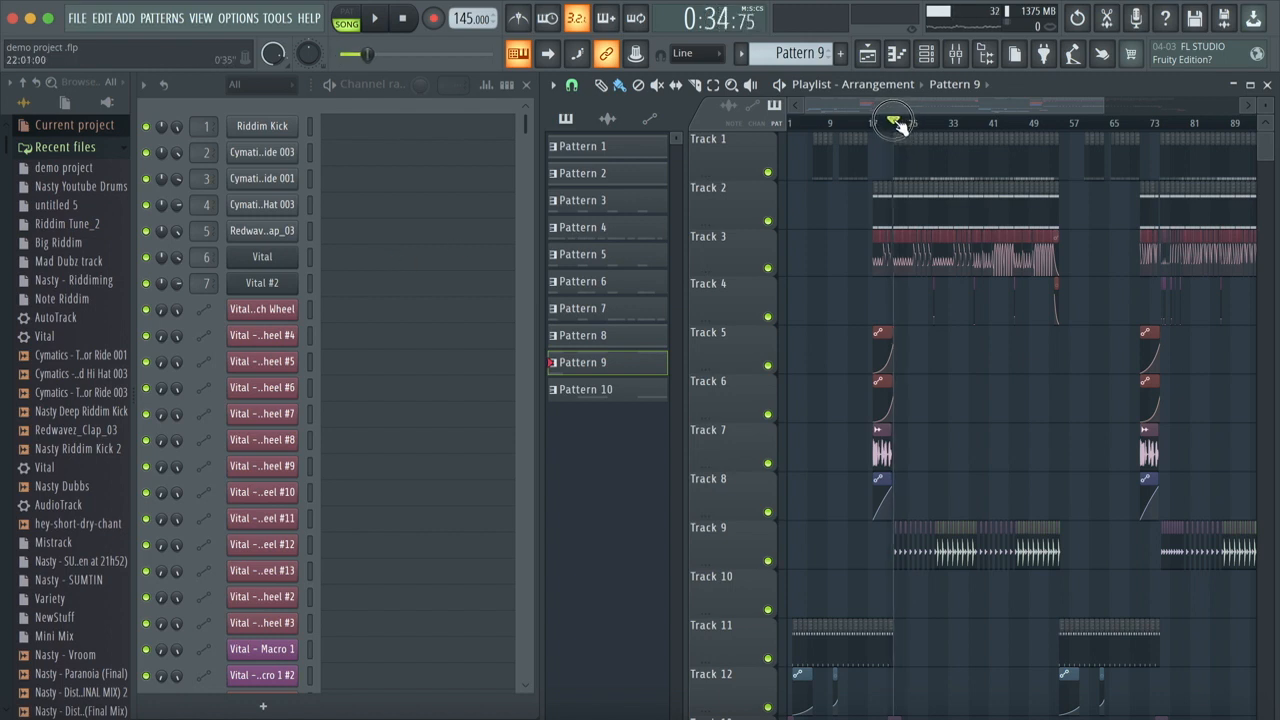
right_click(768, 172)
scroll(917, 210, up, 4)
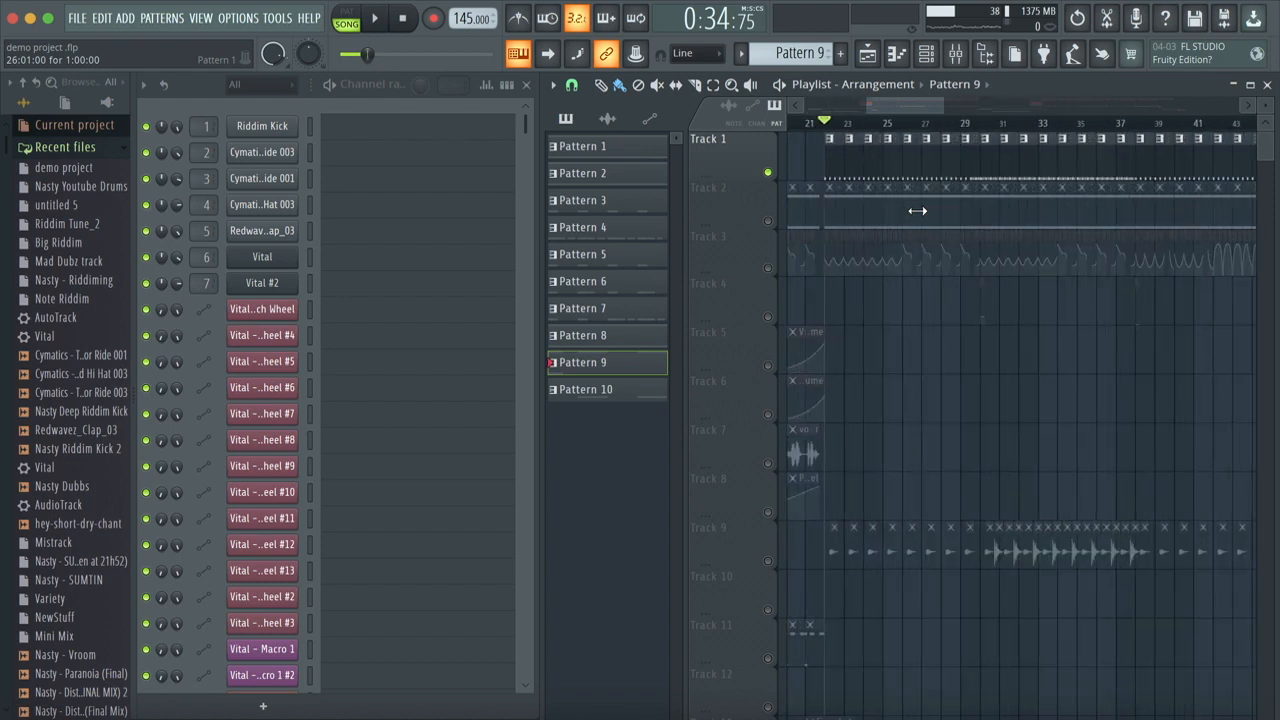
key(space)
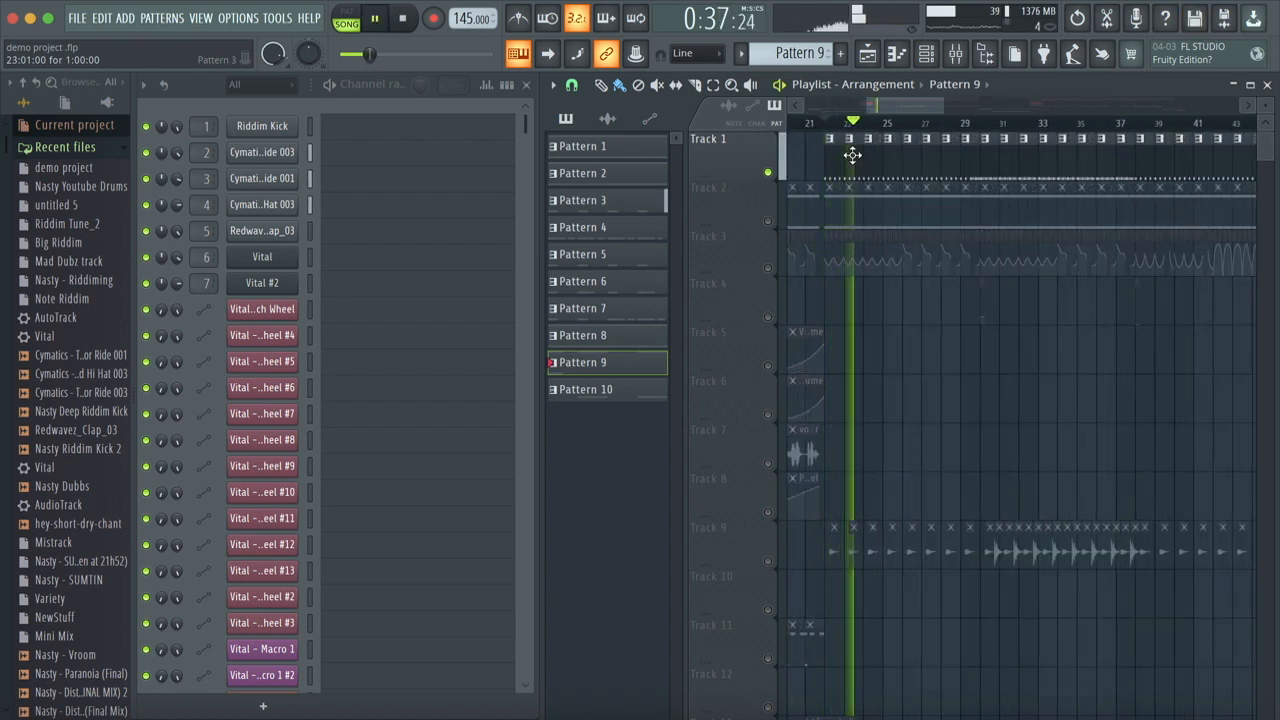
key(space)
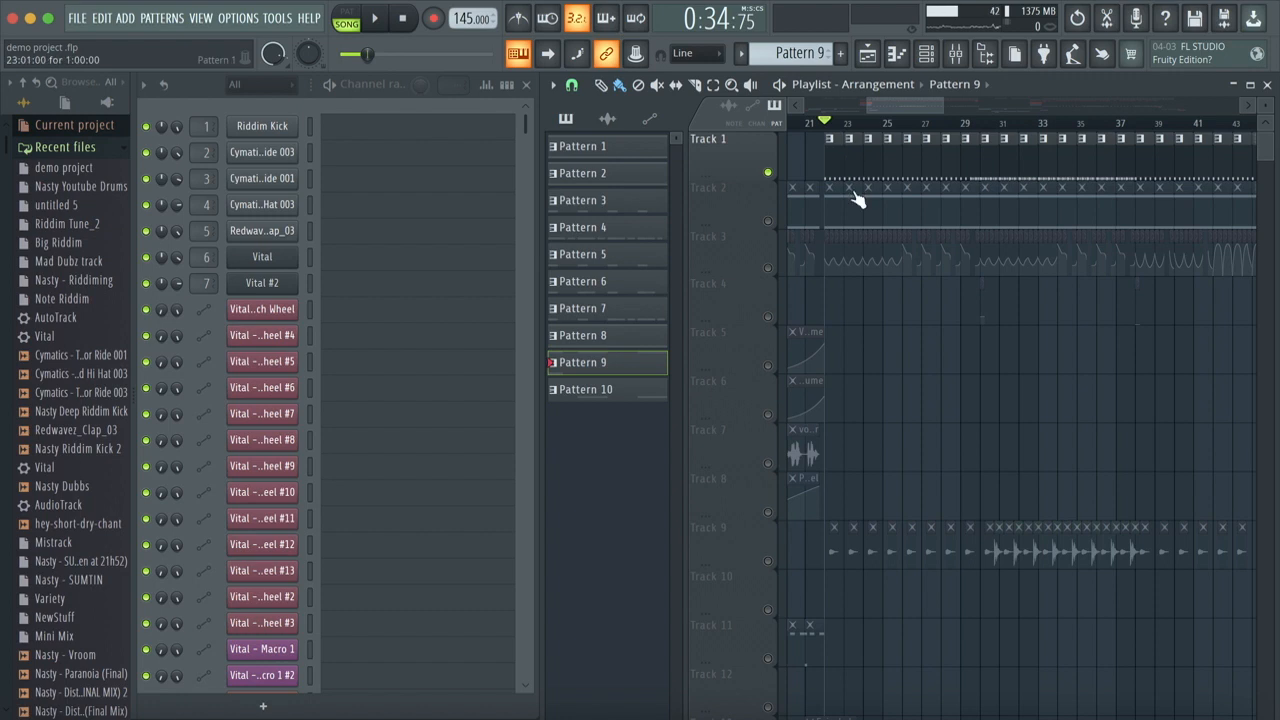
Step: Unmute Track 2, play it together with the drums from bar 22, and unmute Track 3
click(767, 221)
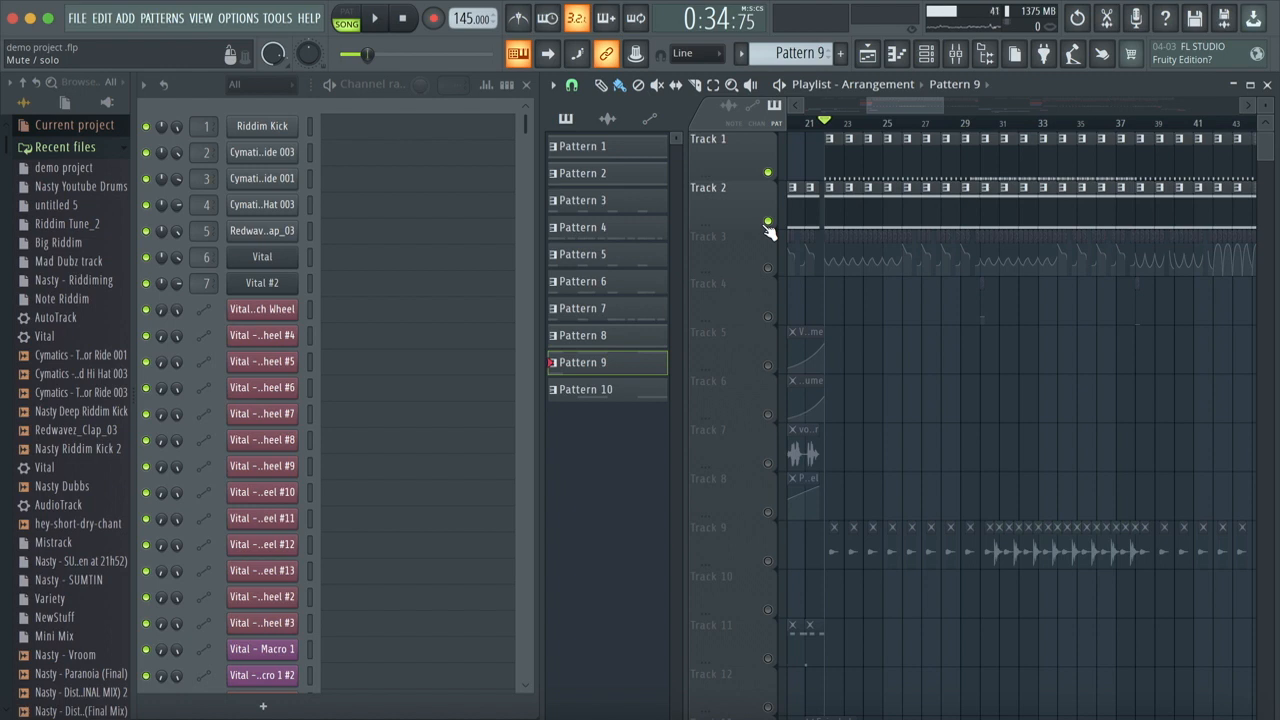
key(space)
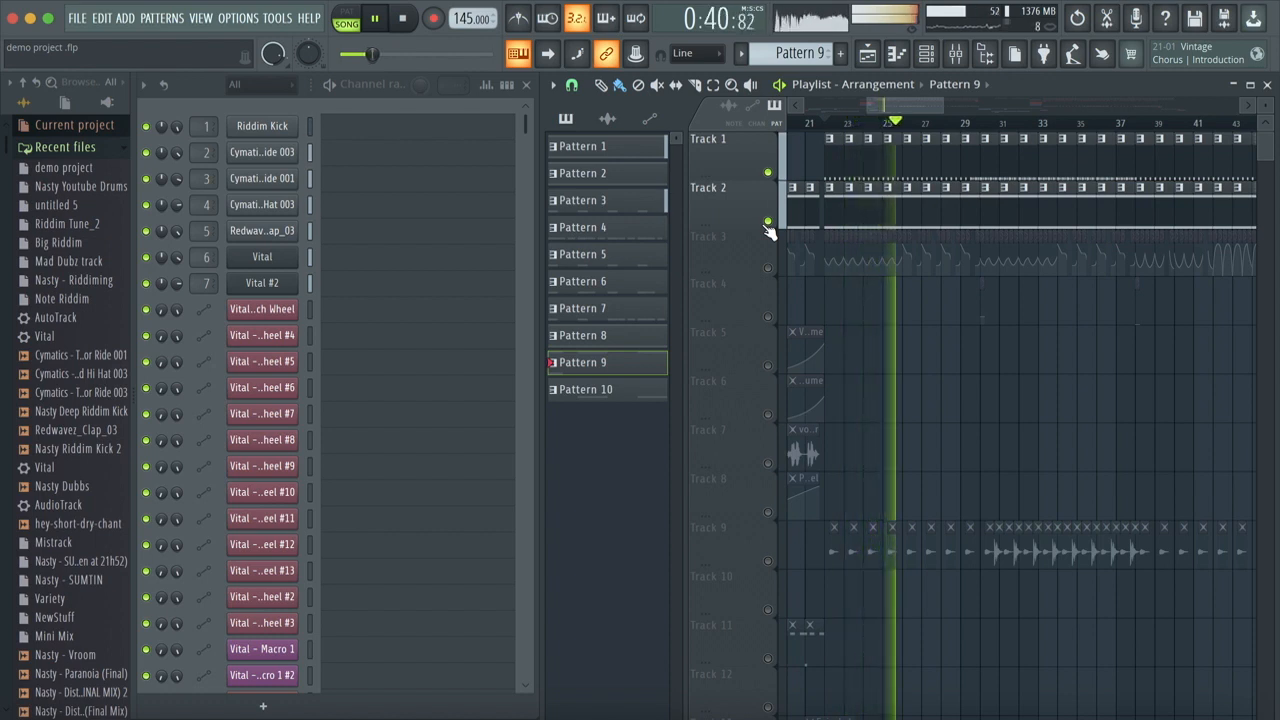
key(space)
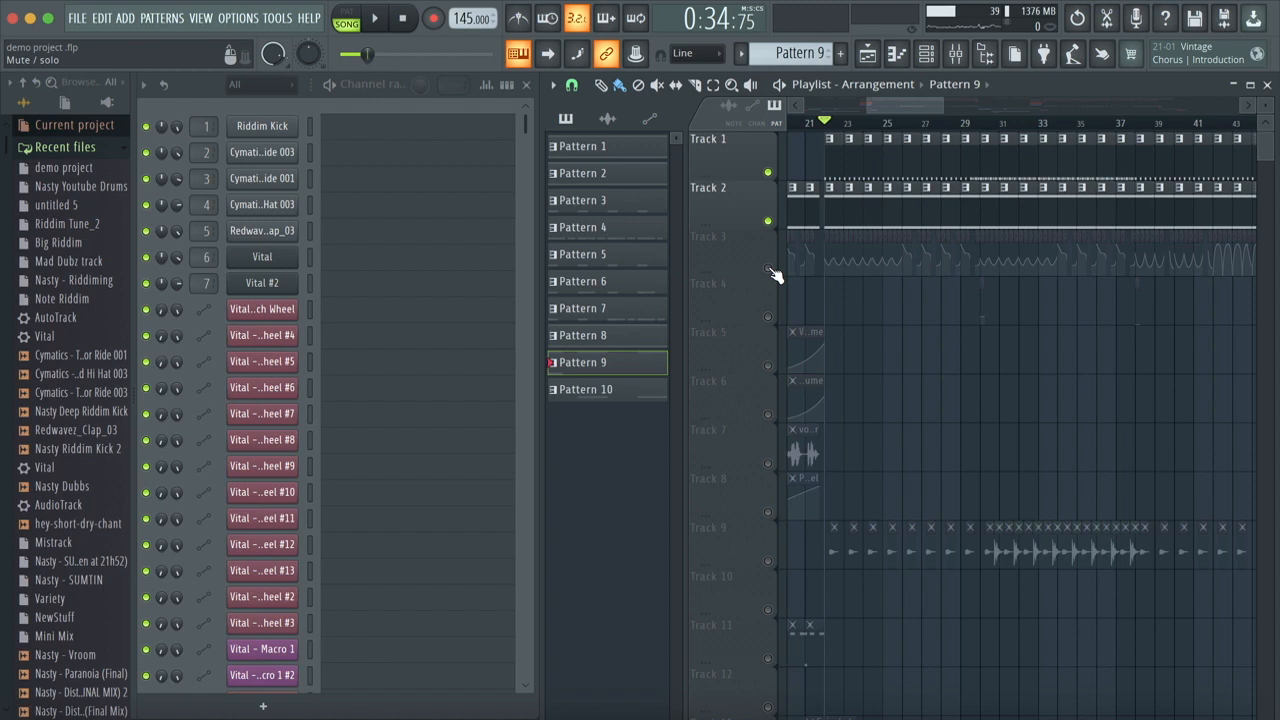
click(769, 270)
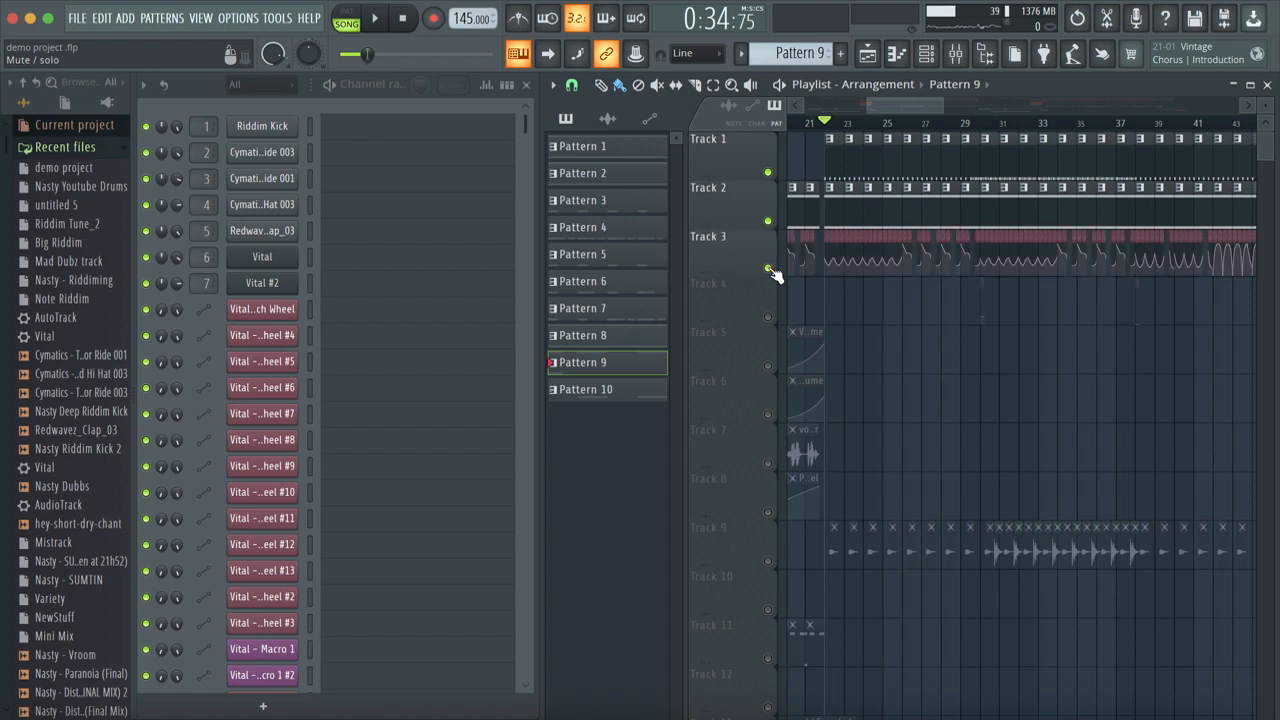
Step: Open the mixer and look at the effect chains on Insert 1 and Insert 5
click(956, 56)
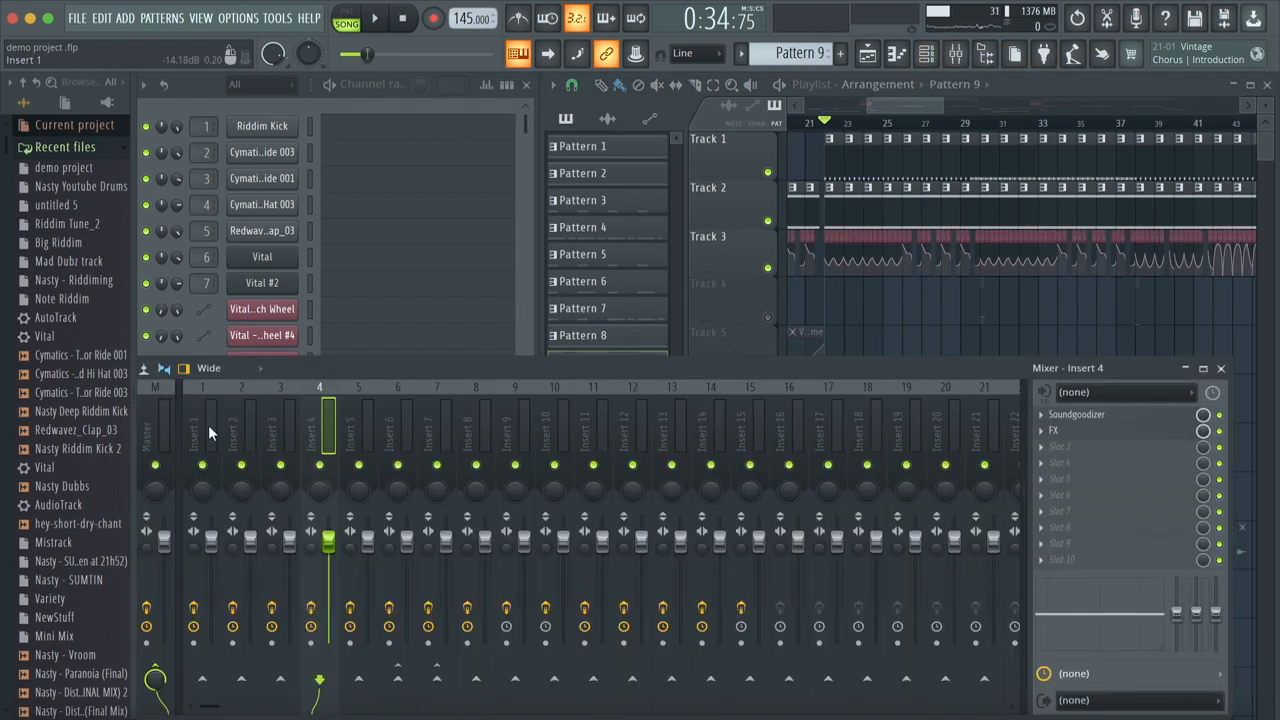
click(194, 423)
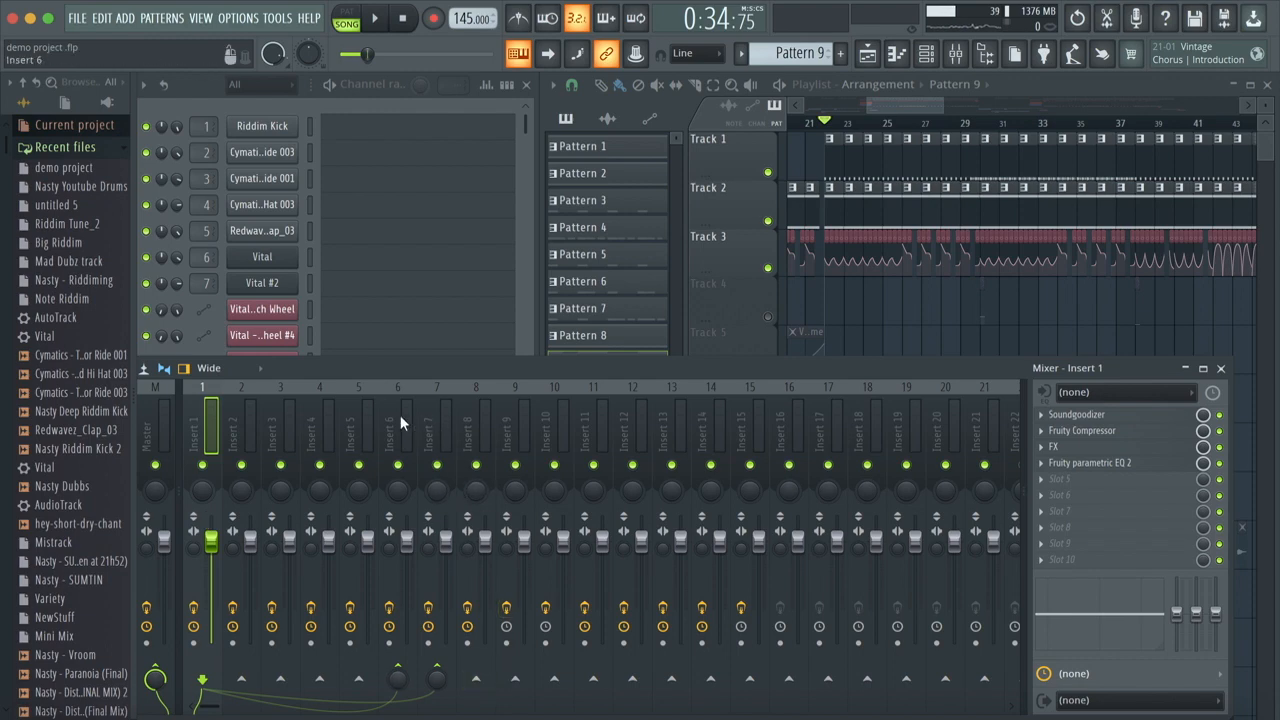
click(366, 421)
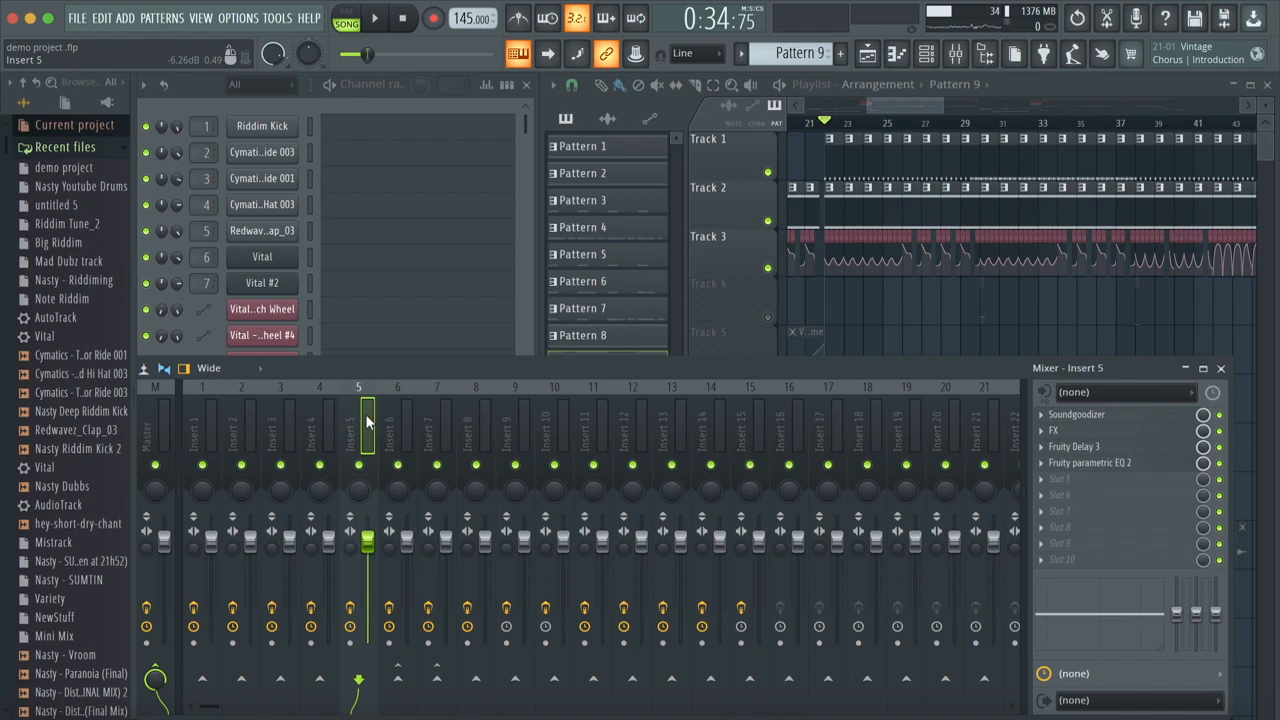
Step: Select Insert 1 and raise its send level to Insert 6
click(206, 416)
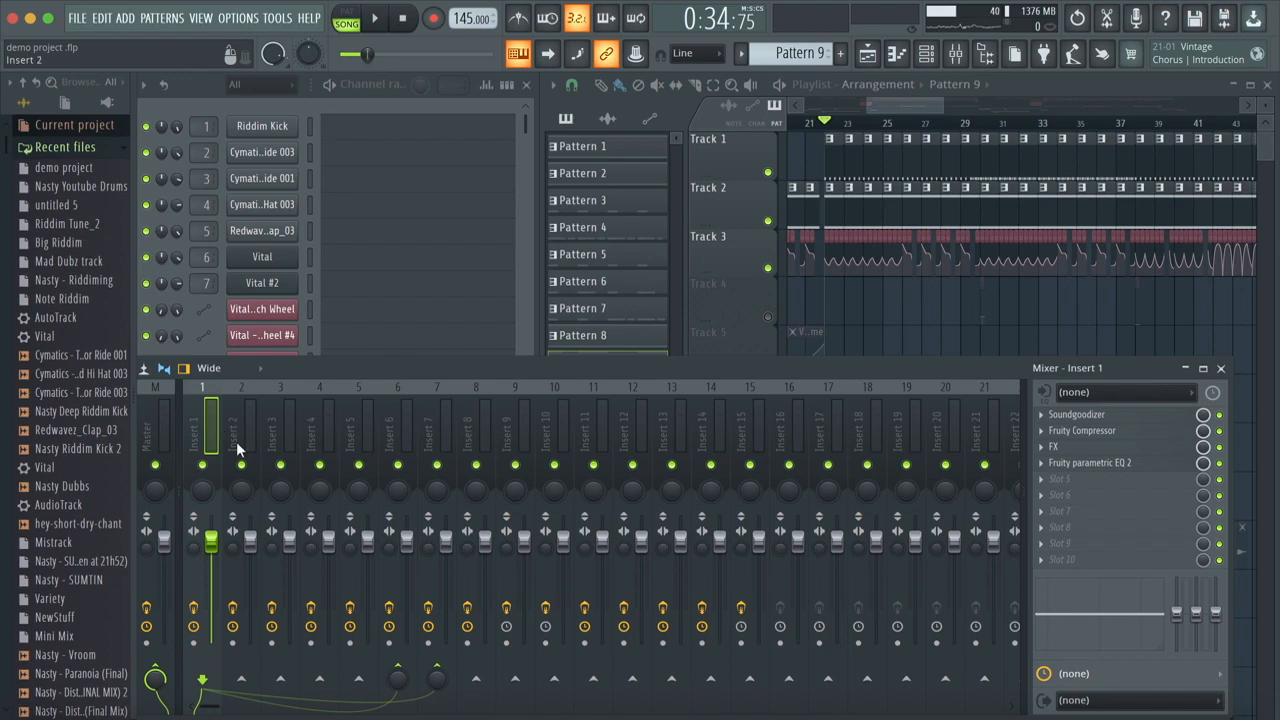
drag(402, 682, 402, 585)
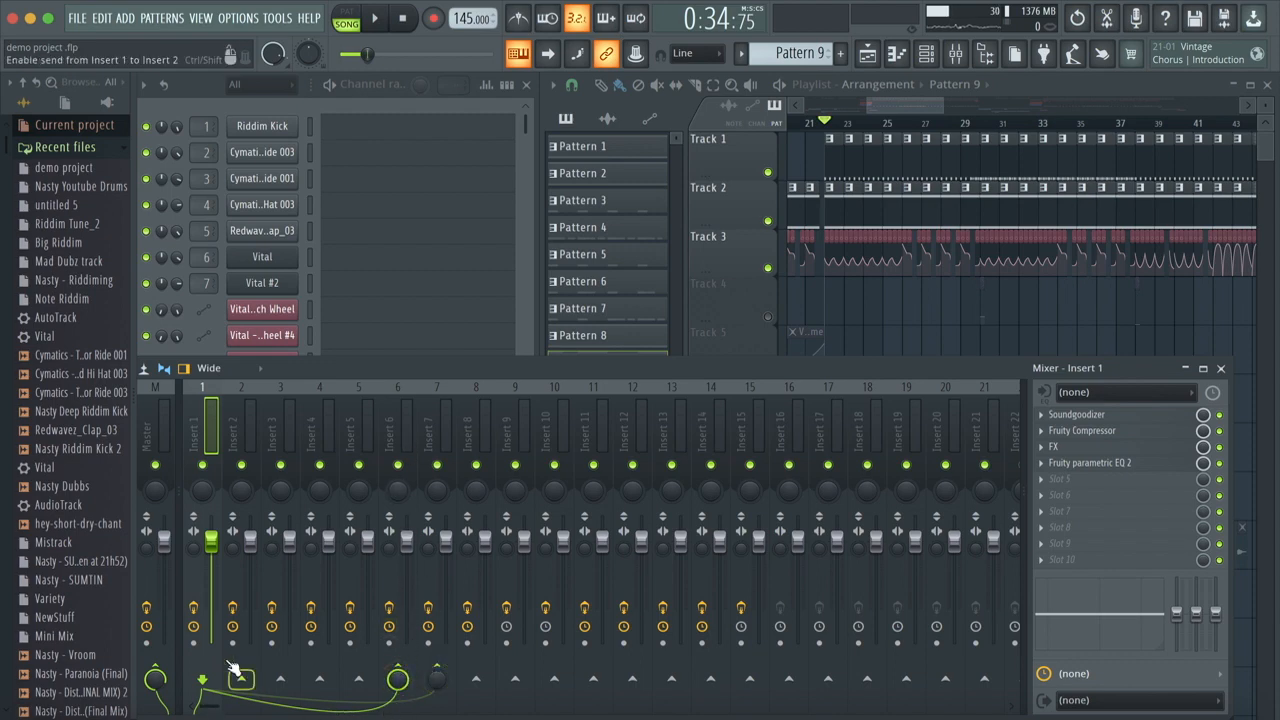
Step: Play the unmuted tracks together from bar 22, and solo Track 1 to hear the drums alone
key(space)
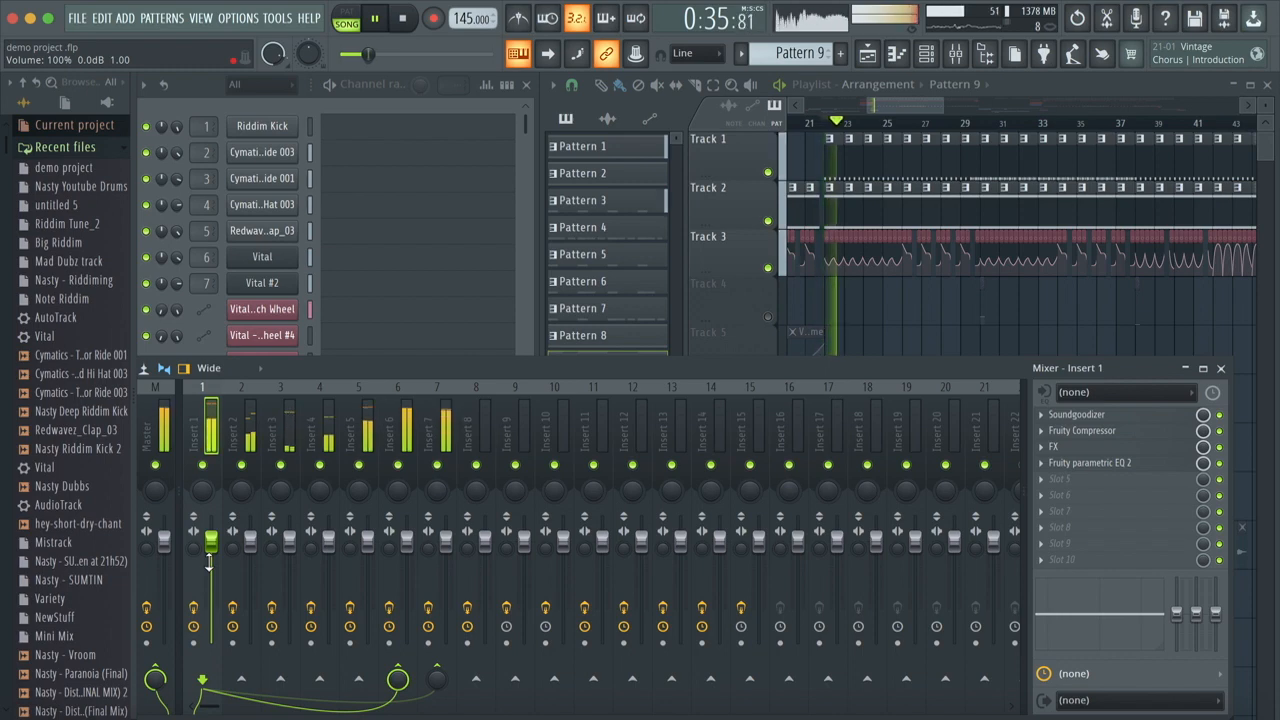
key(space)
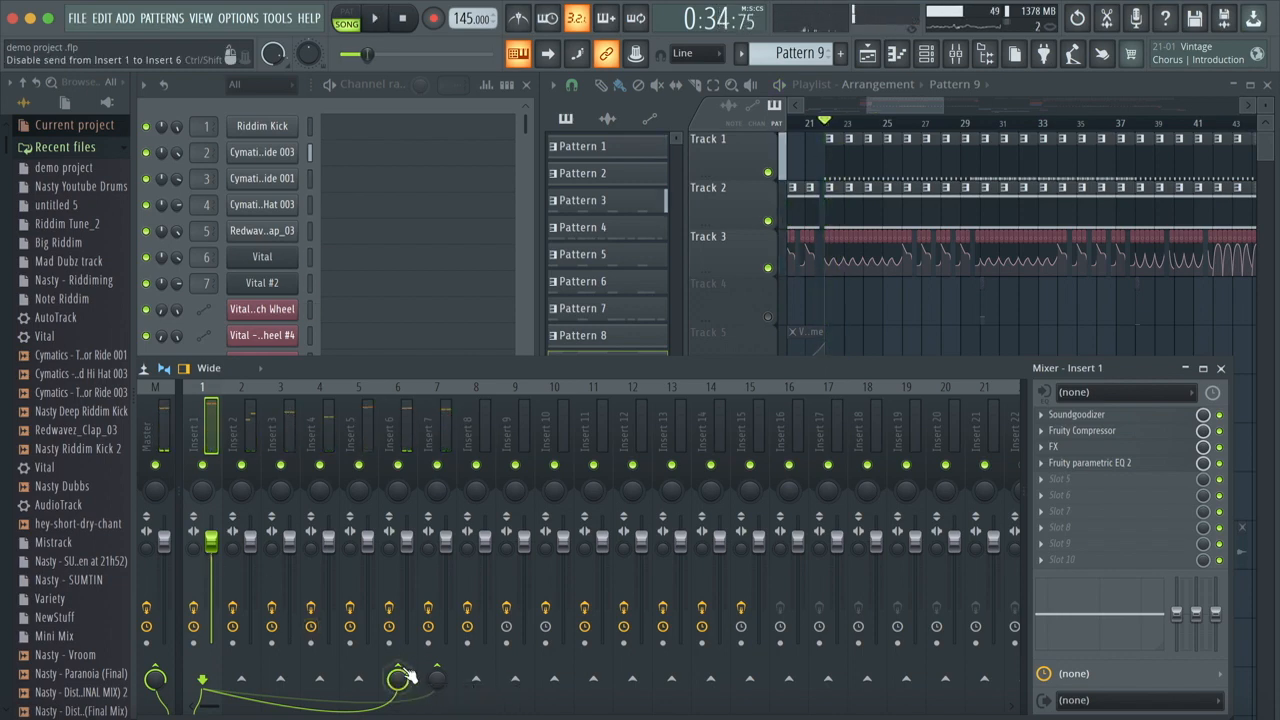
click(768, 175)
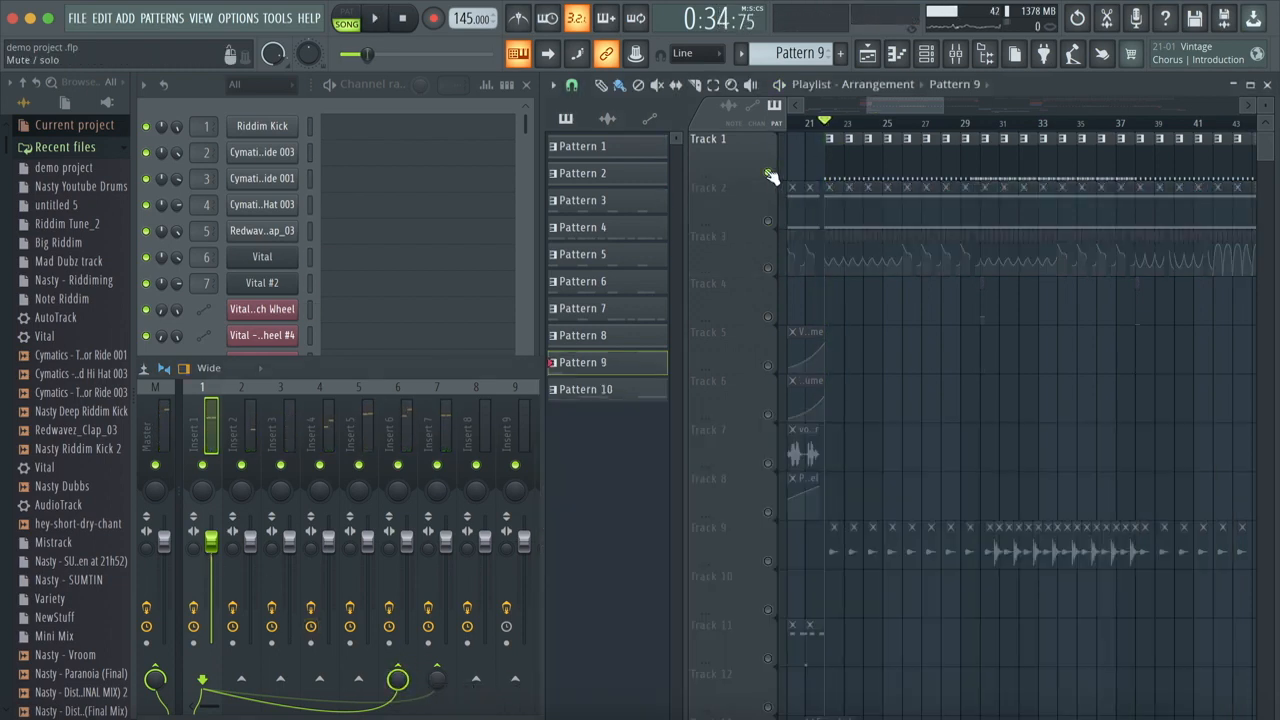
key(space)
Step: Turn Insert 1's send to Insert 6 down to 0% and audition the soloed drums
key(space)
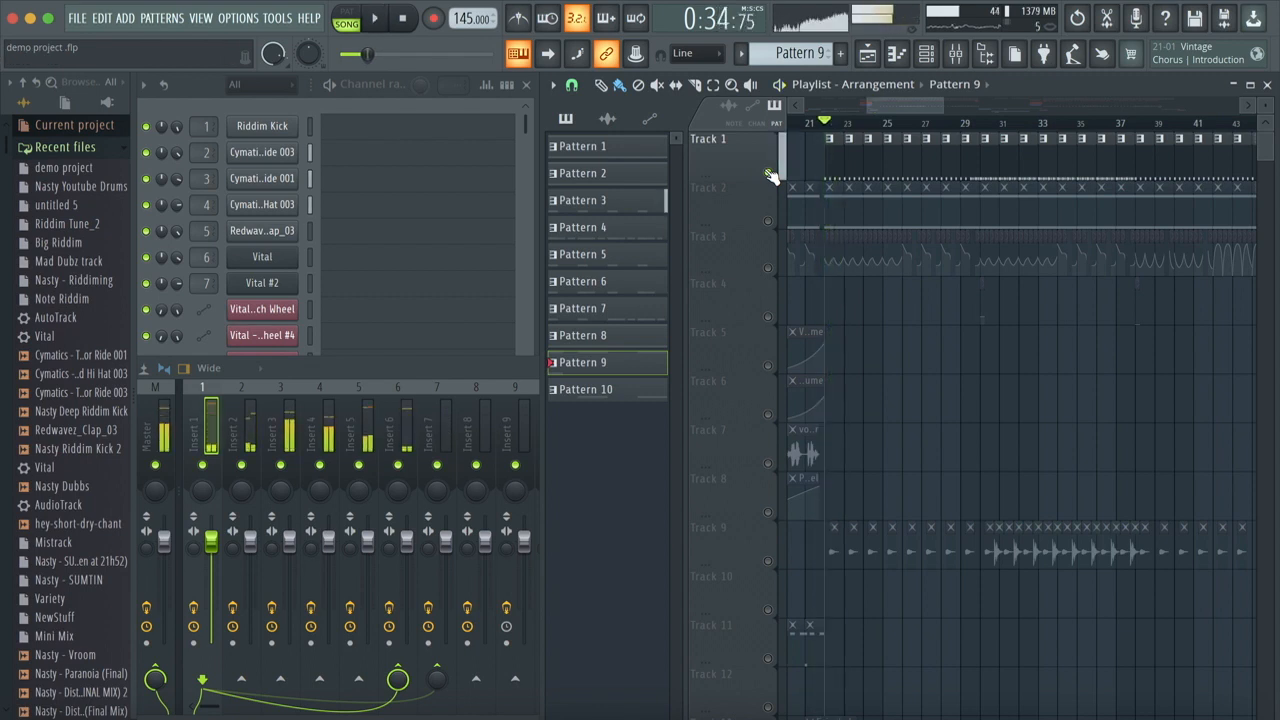
click(498, 364)
drag(398, 677, 398, 718)
key(space)
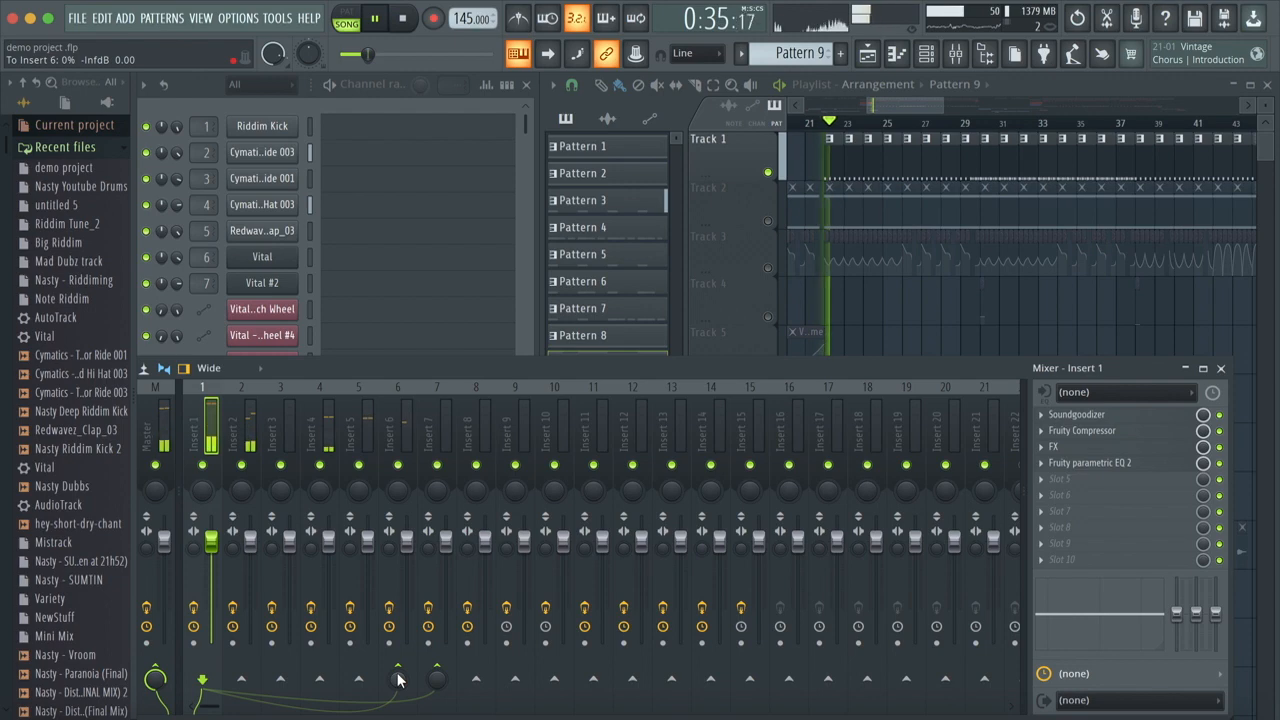
key(space)
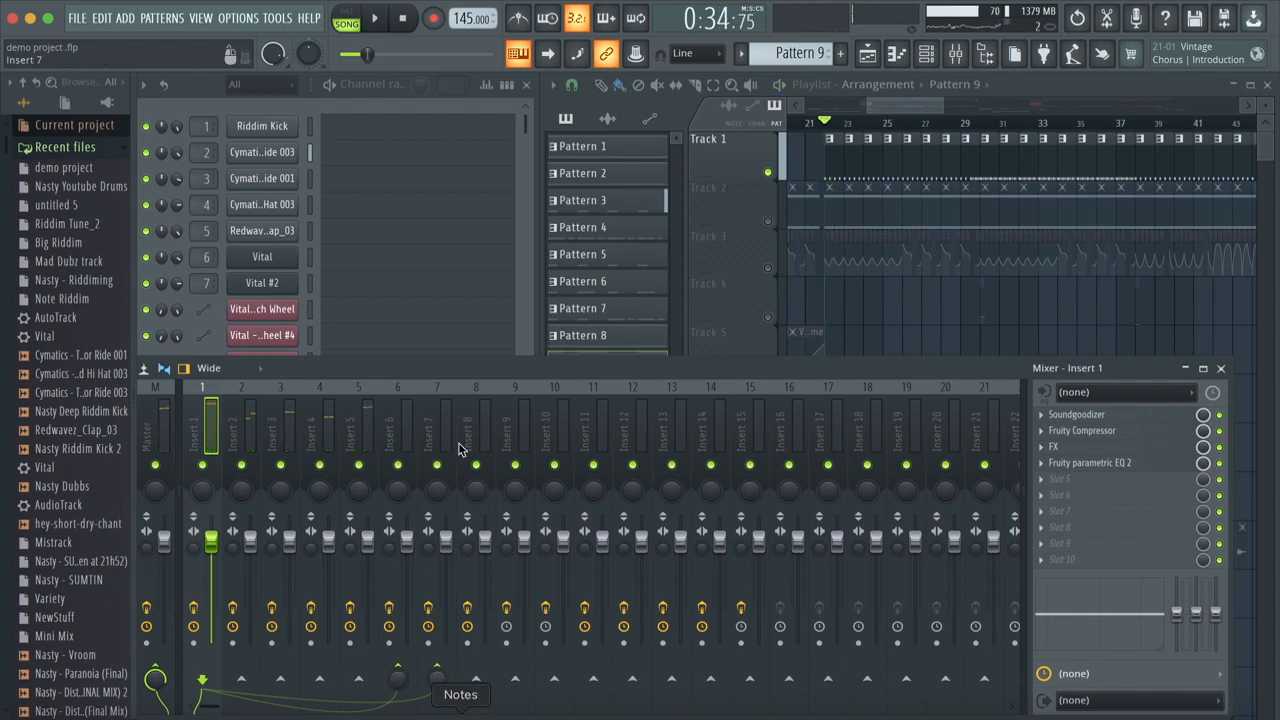
Step: Unsolo Track 1 and open the Fruity Limiter on mixer Insert 6
click(770, 173)
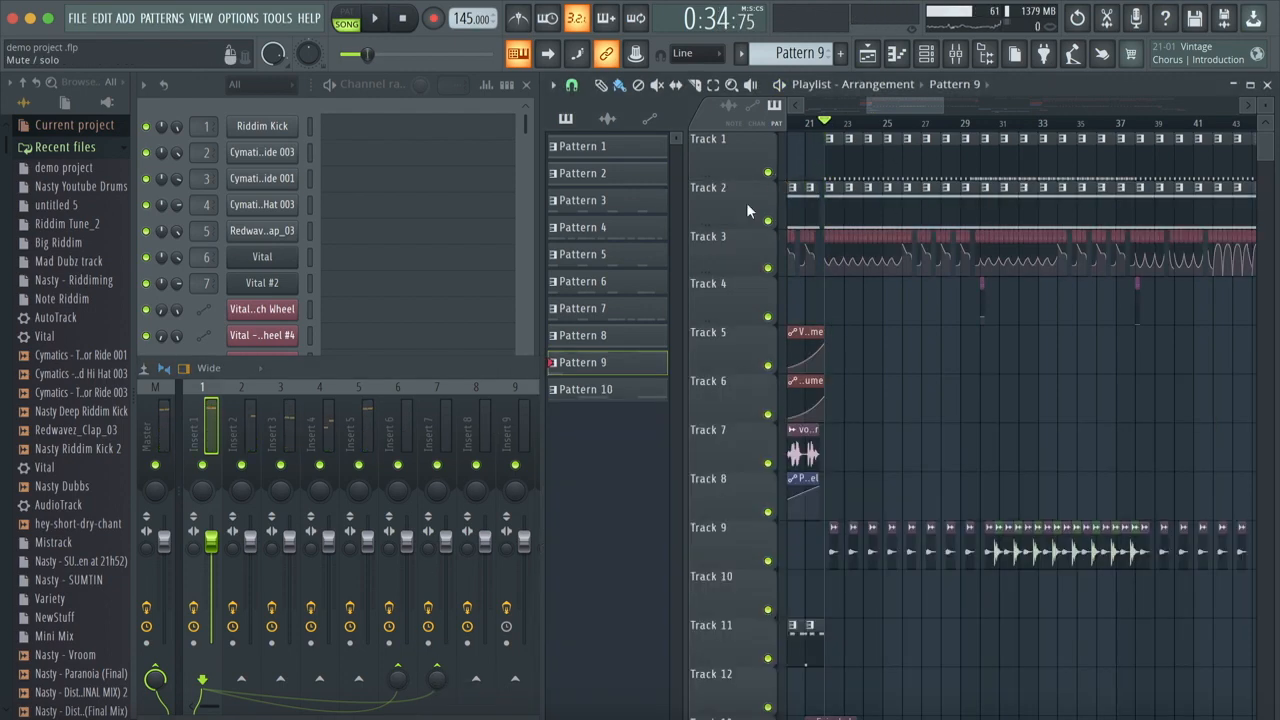
click(472, 384)
click(210, 425)
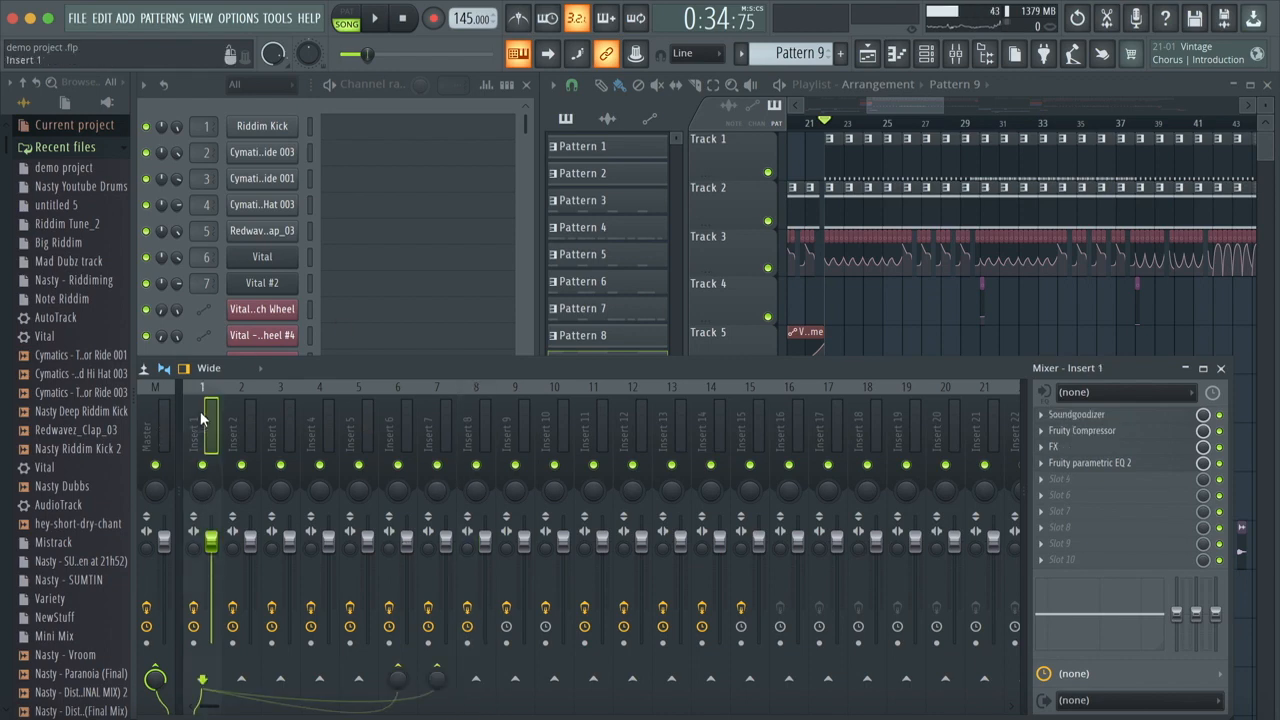
click(392, 437)
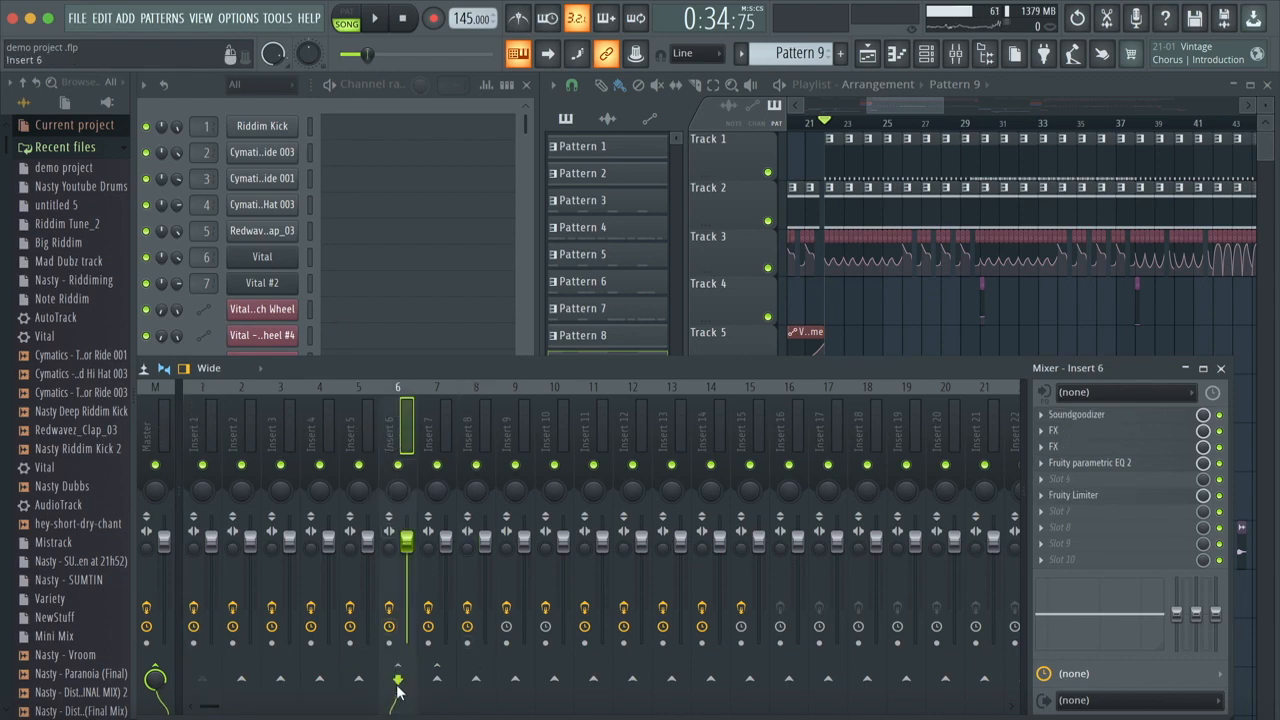
click(428, 430)
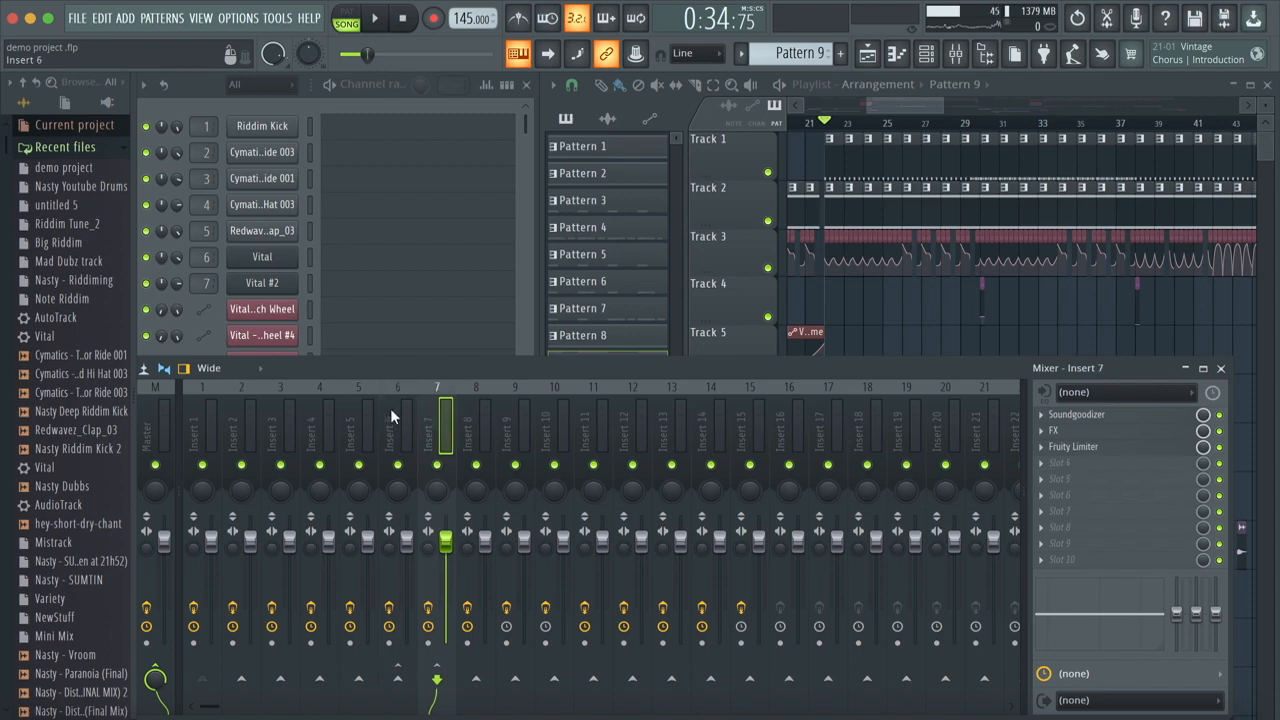
click(391, 407)
click(1097, 495)
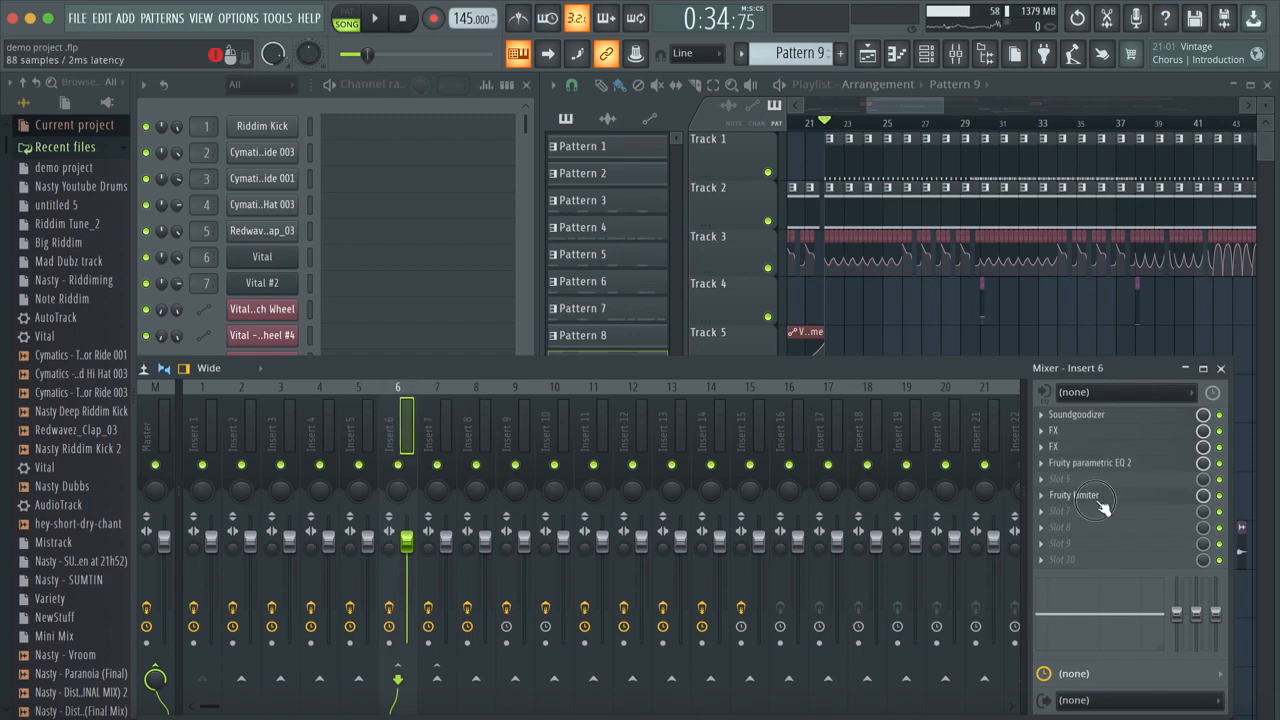
drag(414, 357, 438, 340)
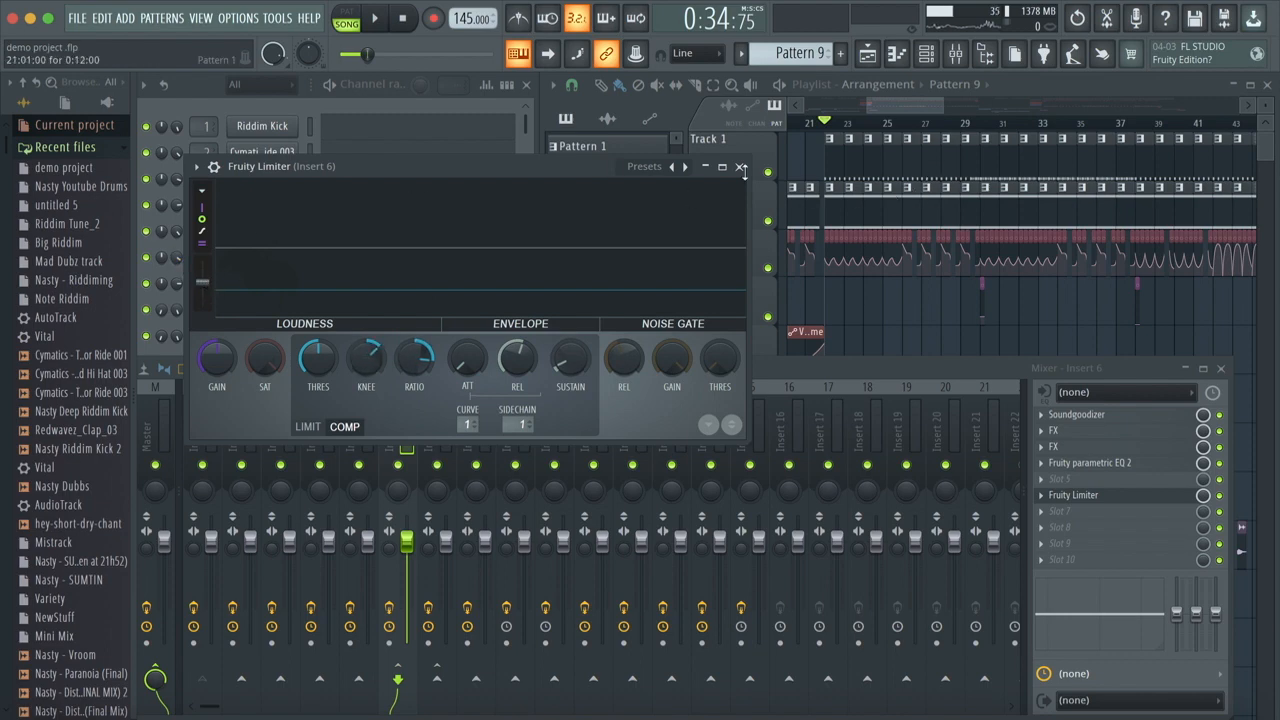
Step: Play the arrangement with the Fruity Limiter open and pause its graph to examine the volume ducking
key(space)
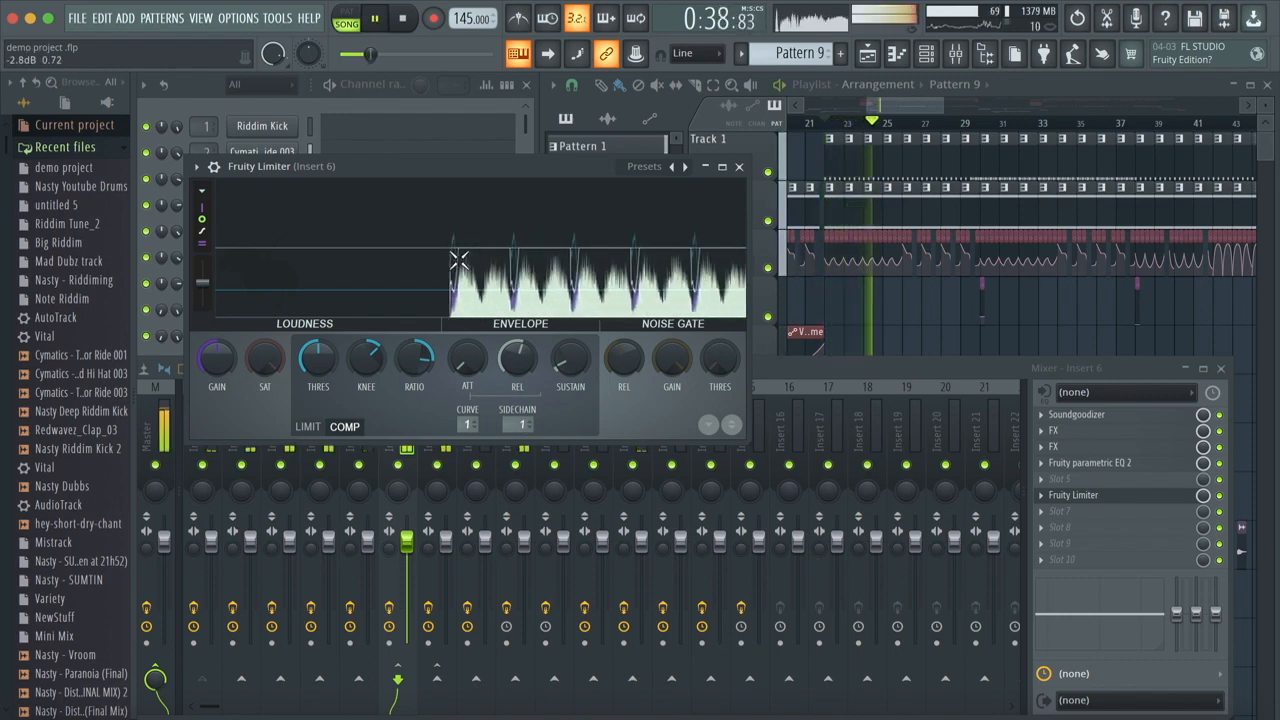
key(space)
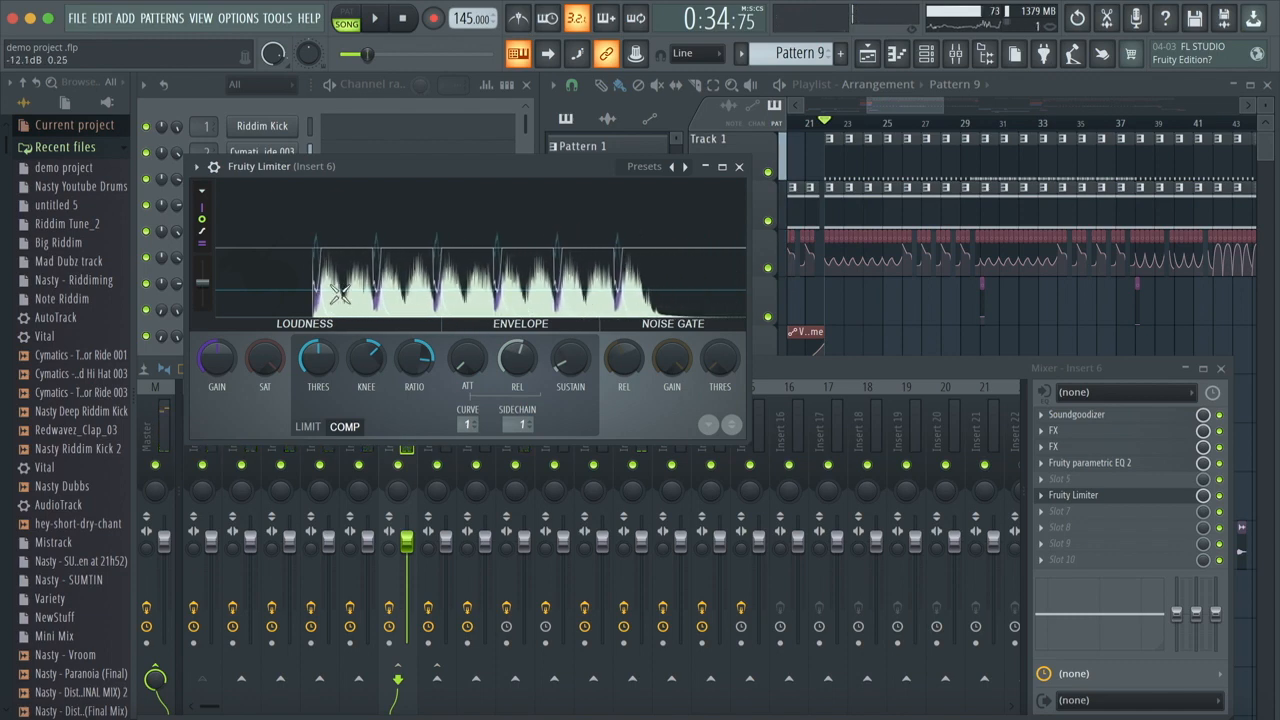
scroll(281, 311, up, 3)
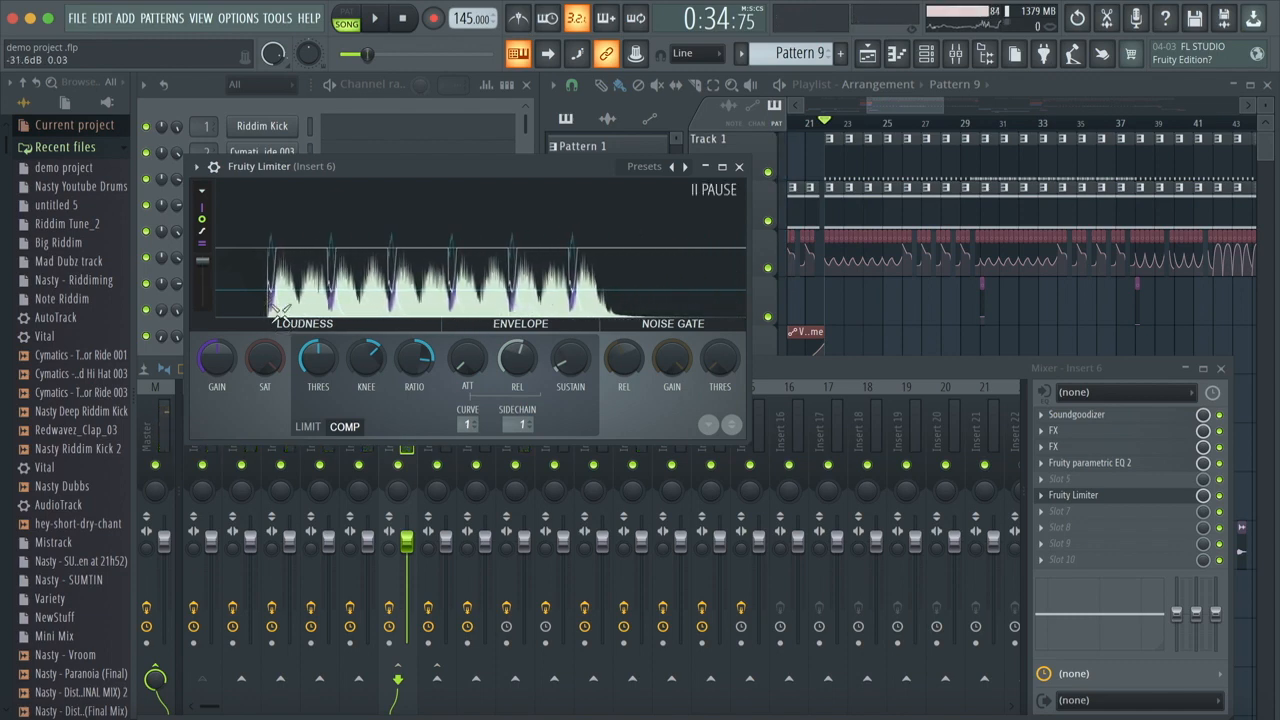
Step: Enlarge the Fruity Limiter window, slow down its graph scrolling, and resume the graph display
drag(443, 166, 567, 77)
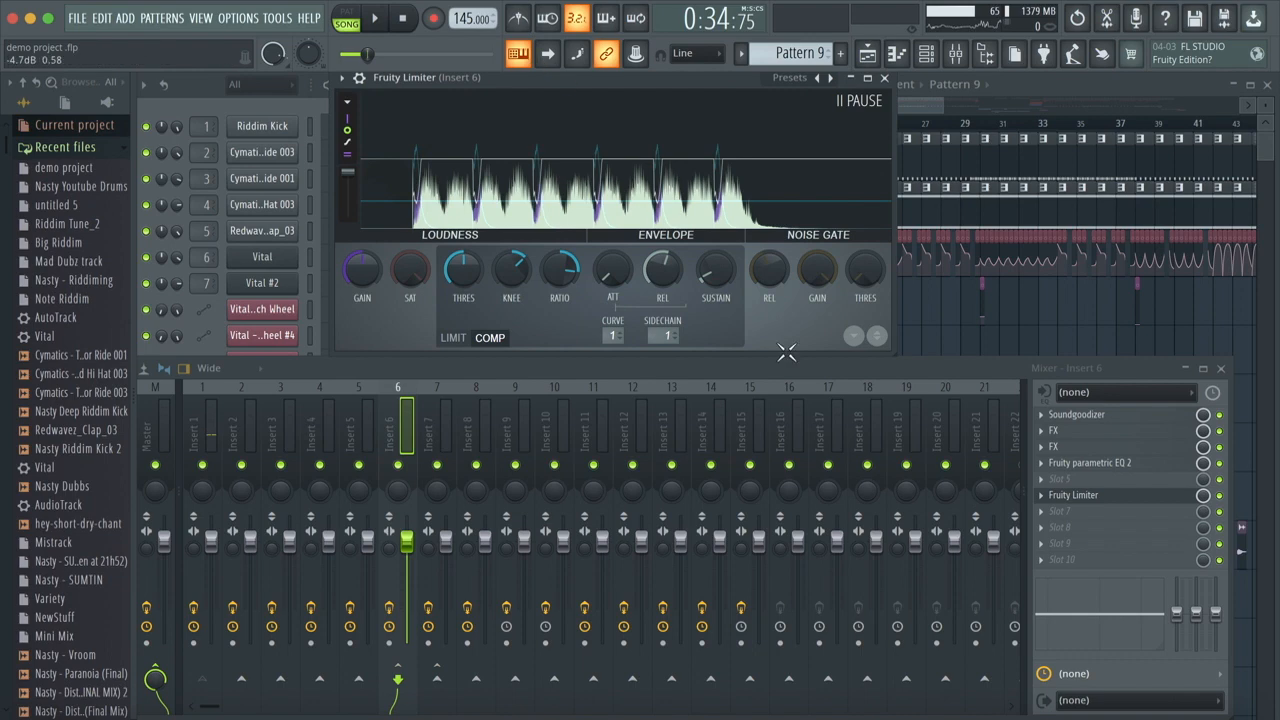
drag(905, 400, 1217, 651)
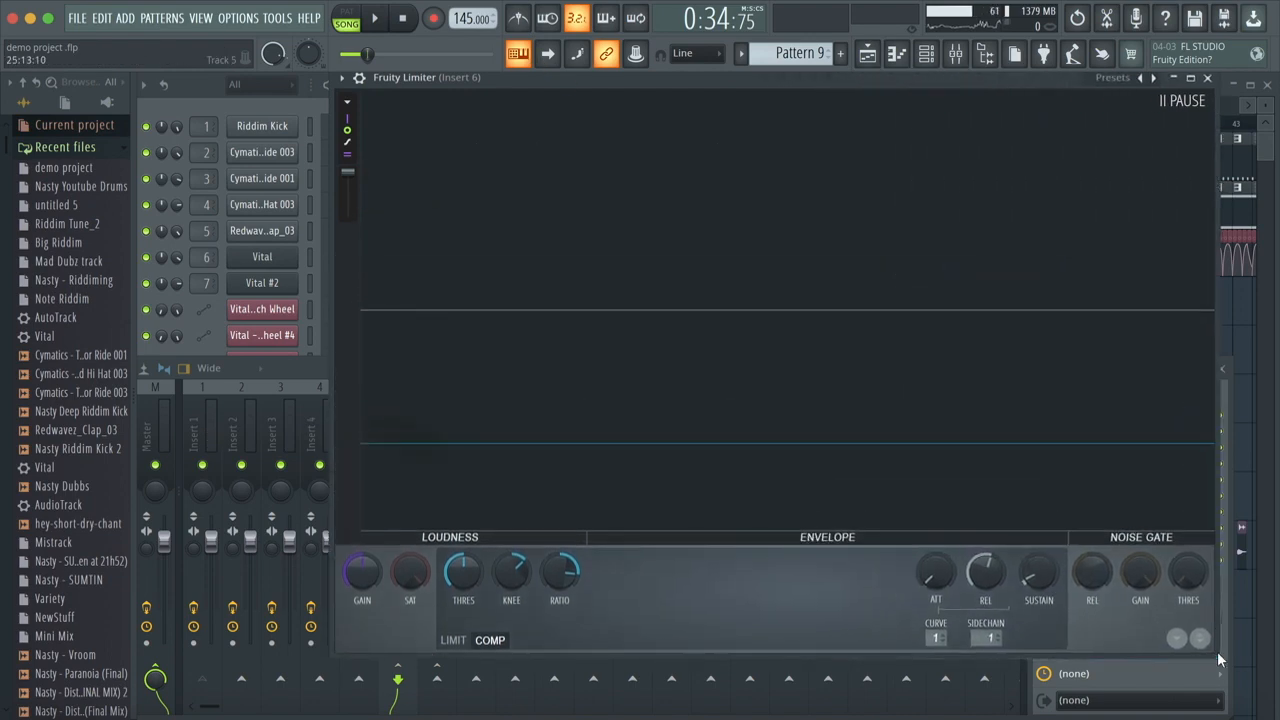
key(space)
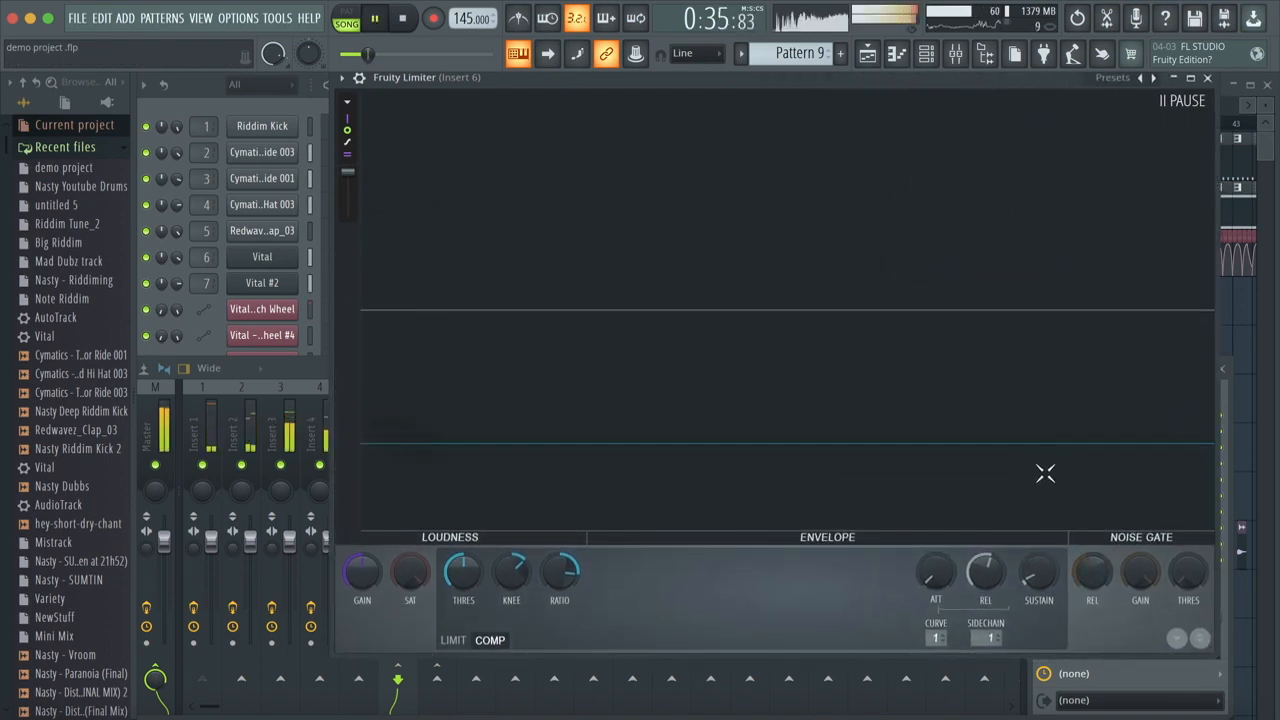
key(space)
drag(361, 188, 358, 207)
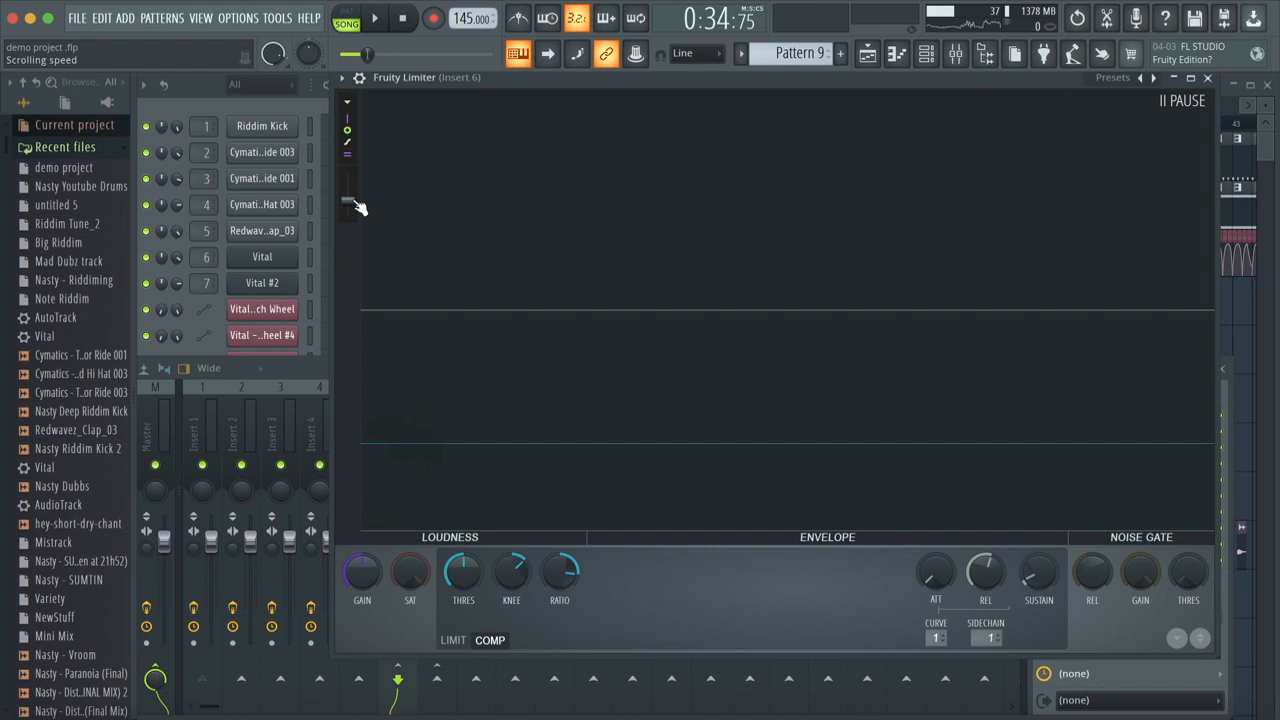
key(space)
key(space)
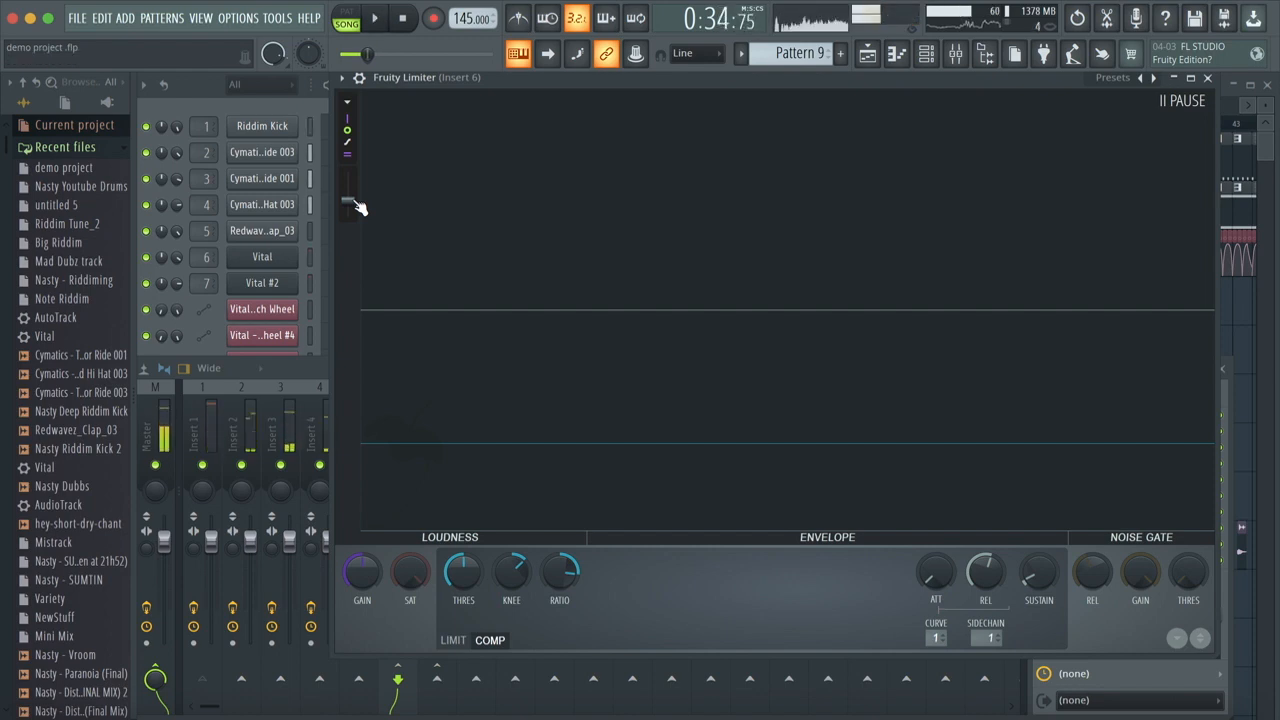
click(581, 317)
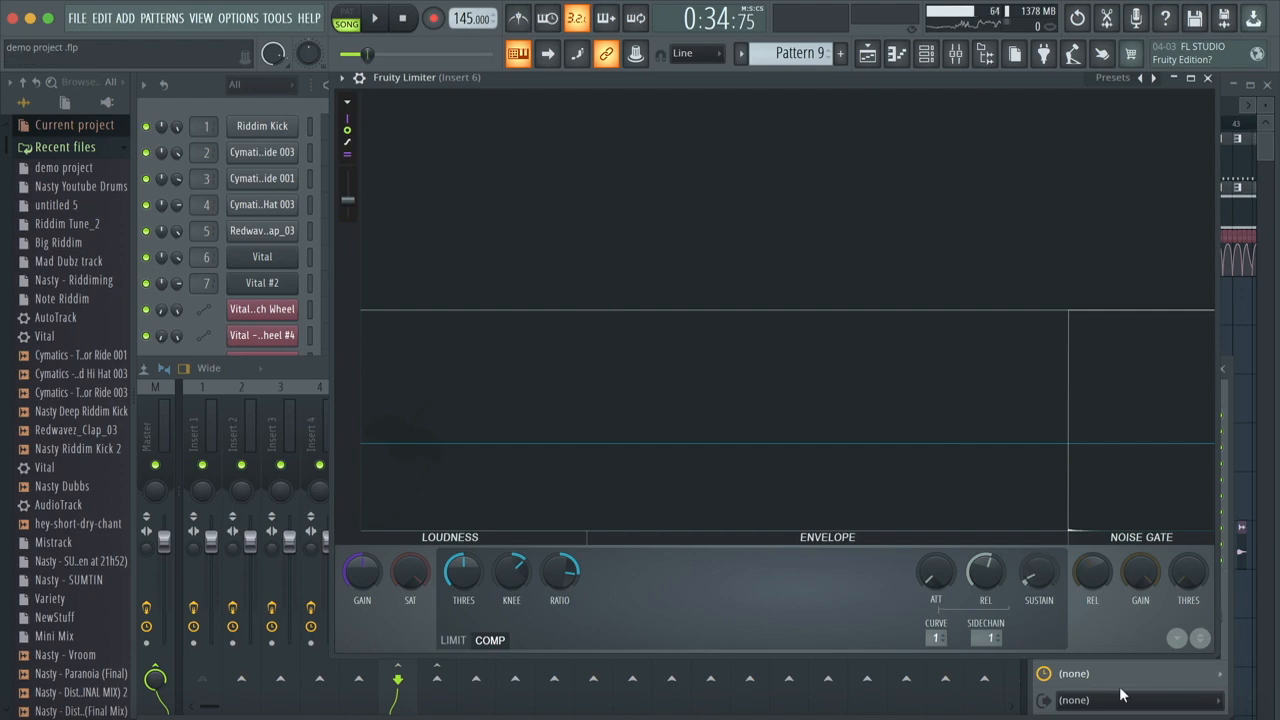
Step: Reposition the Insert 6 Fruity Limiter window and play the song to examine the peaks on its graph
drag(1217, 655, 1254, 685)
drag(735, 78, 439, 78)
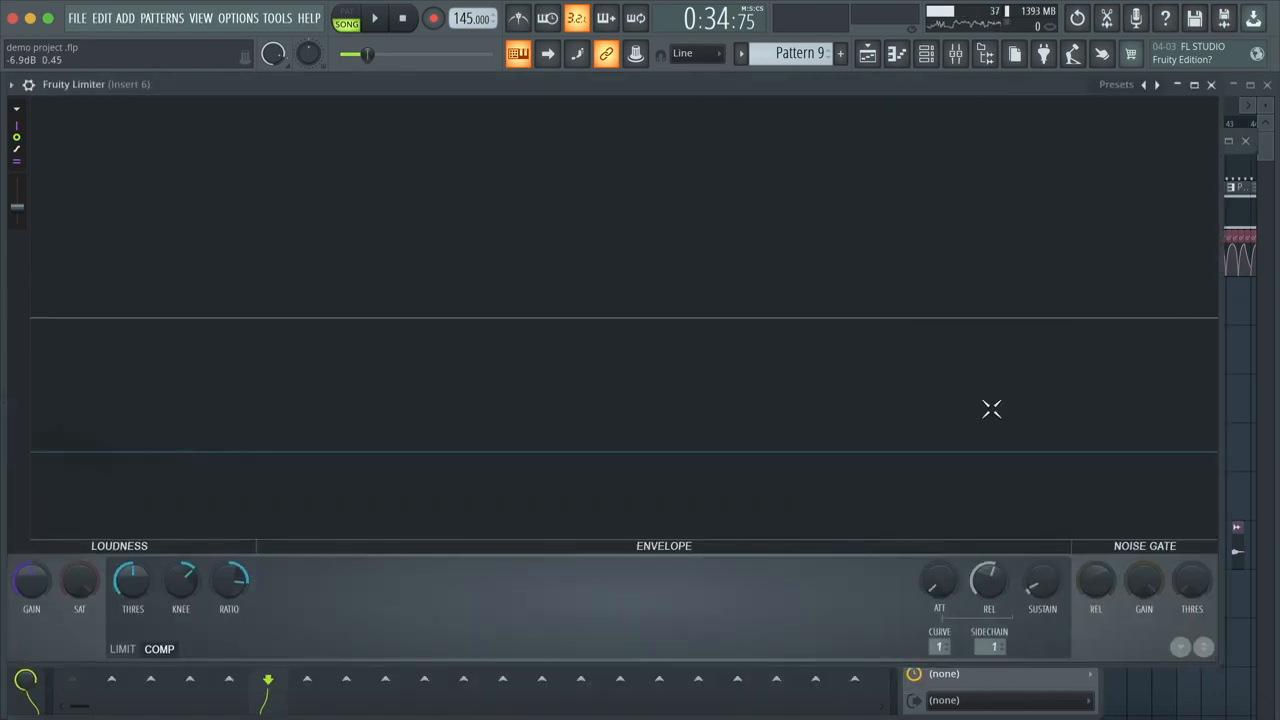
key(space)
click(1066, 406)
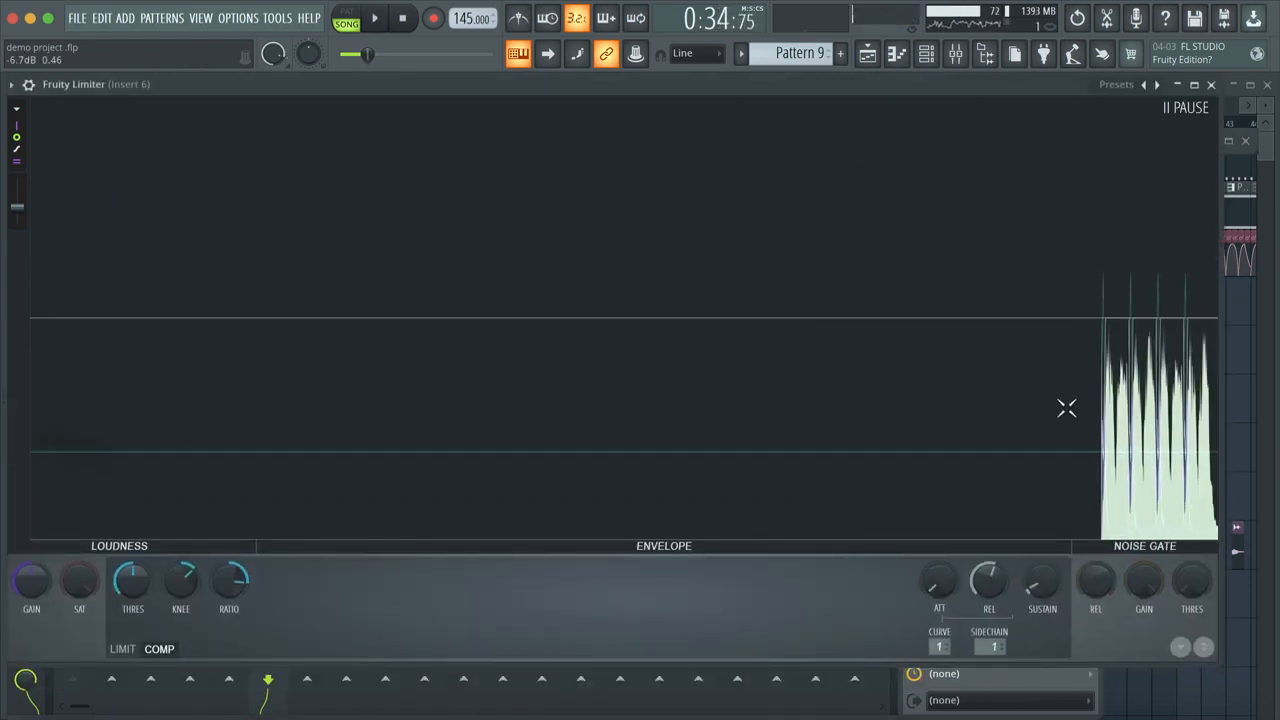
click(912, 394)
key(space)
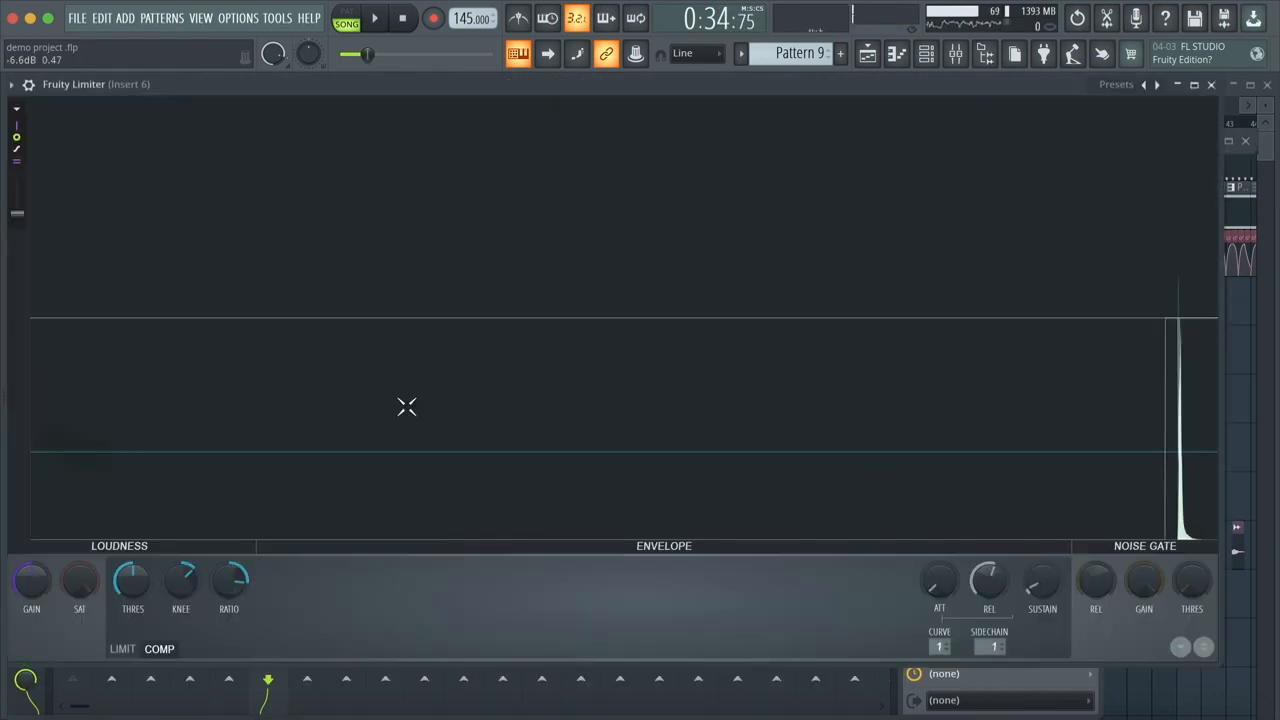
click(992, 97)
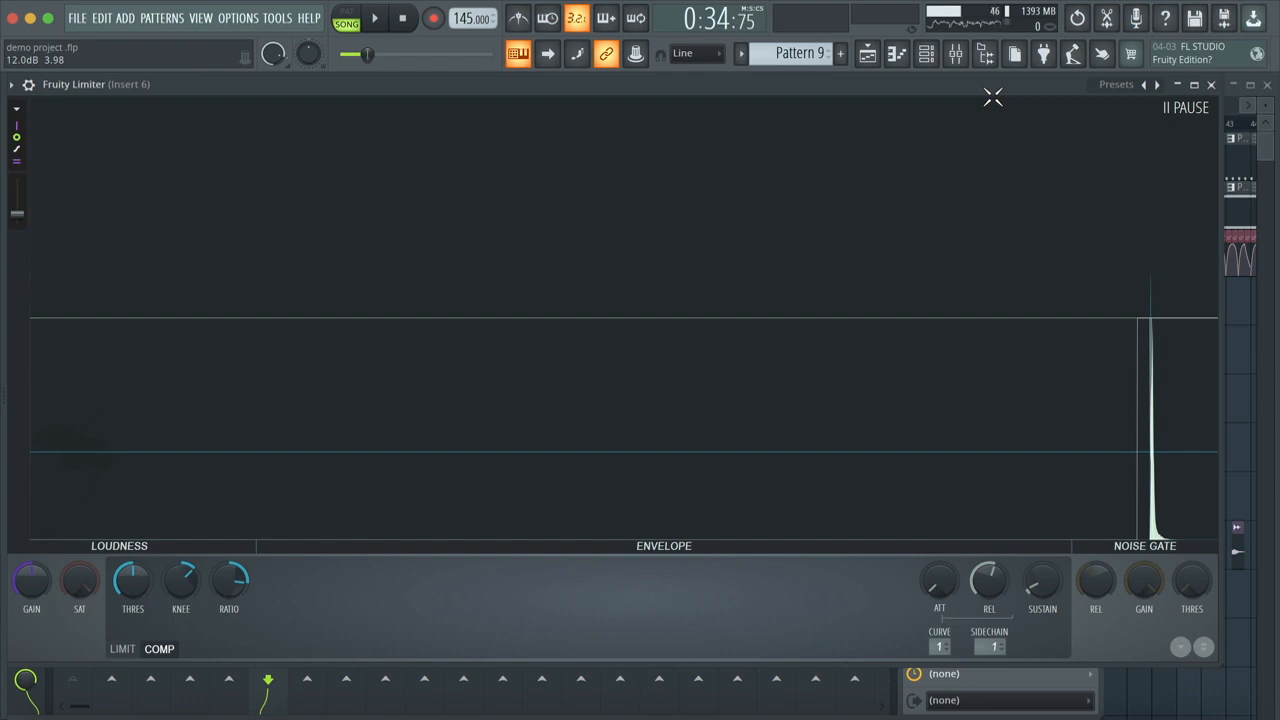
click(963, 206)
click(960, 206)
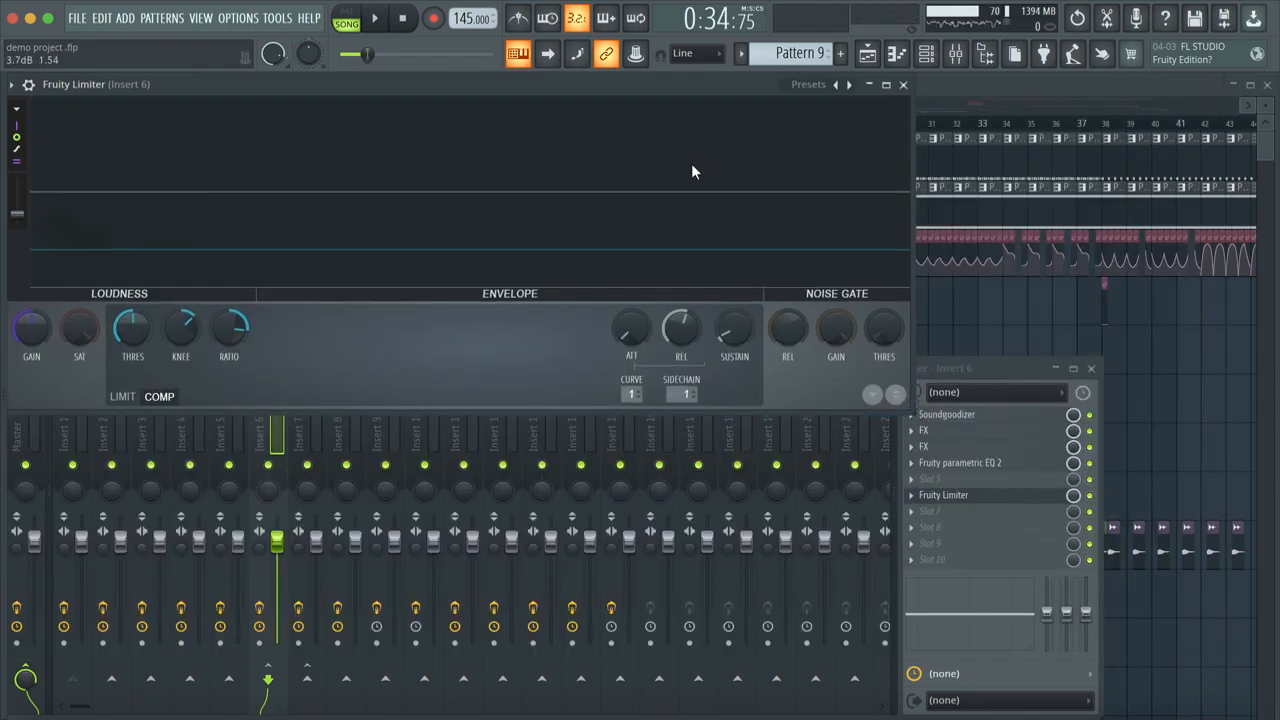
Step: Widen the Fruity Limiter window, slightly raise its graph scrolling speed, and capture a few played beats on the paused graph
drag(912, 411, 1104, 415)
drag(17, 214, 17, 203)
key(space)
key(space)
click(742, 245)
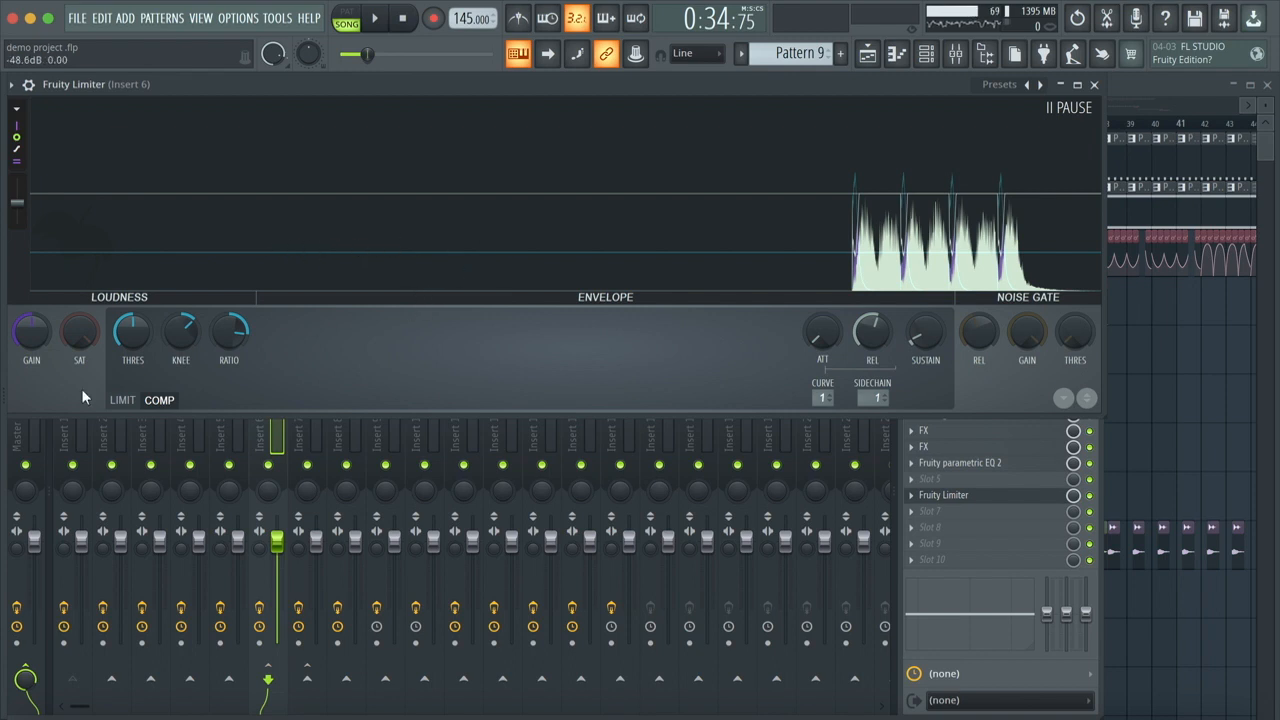
Step: Lower the compressor knee to 23% and reduce the ratio on Insert 6's Fruity Limiter, and close the plugin
drag(180, 332, 180, 328)
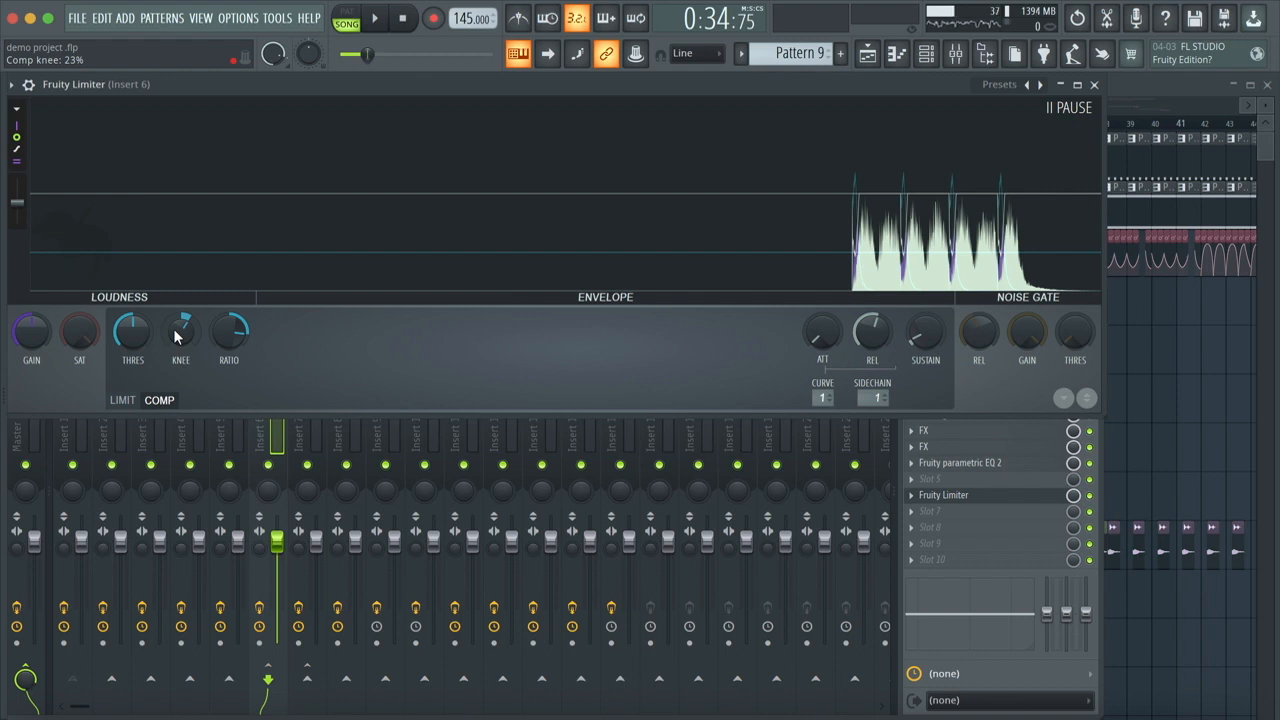
drag(214, 327, 235, 342)
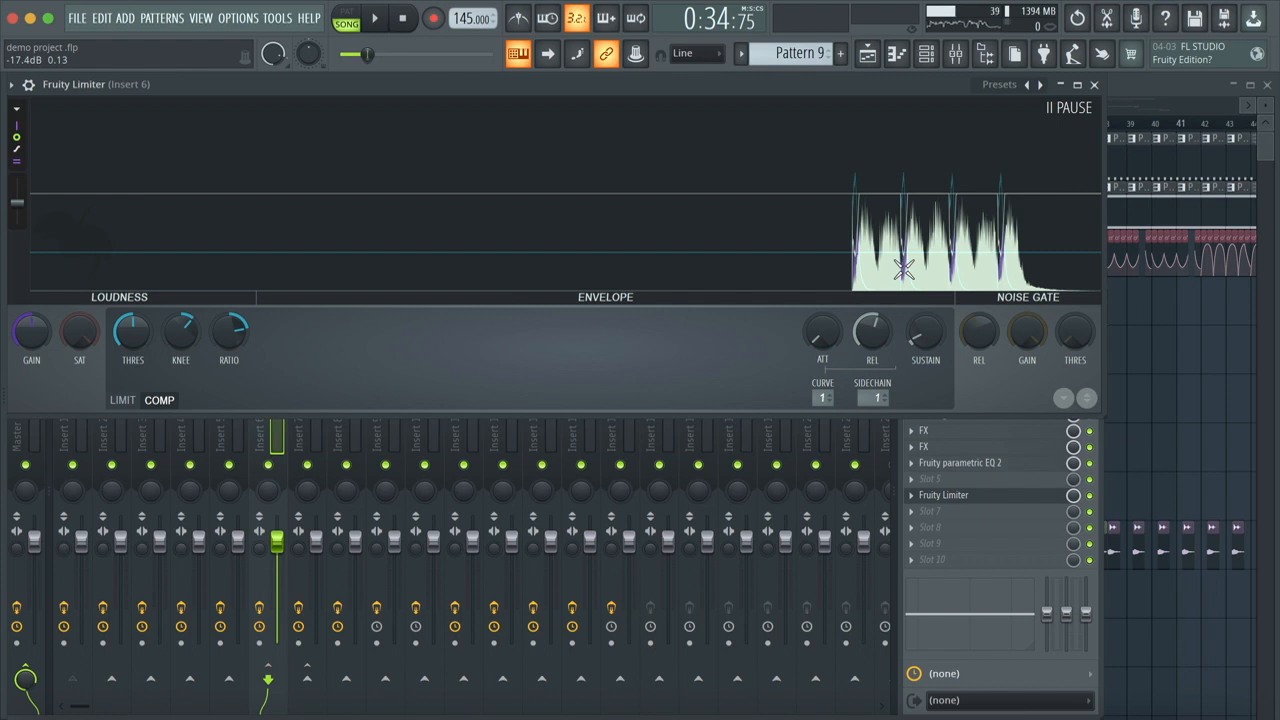
click(1094, 85)
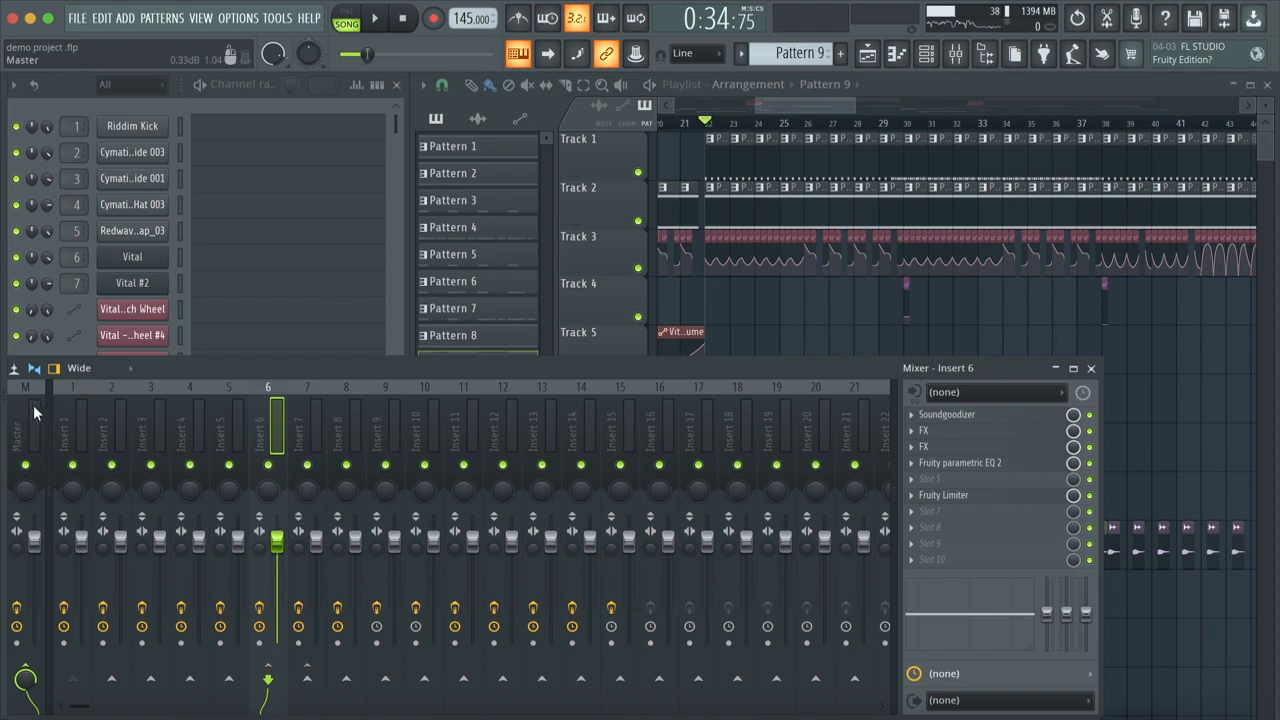
Step: Open the Fruity parametric EQ 2 on the Master track to examine its curve, and close it
click(27, 440)
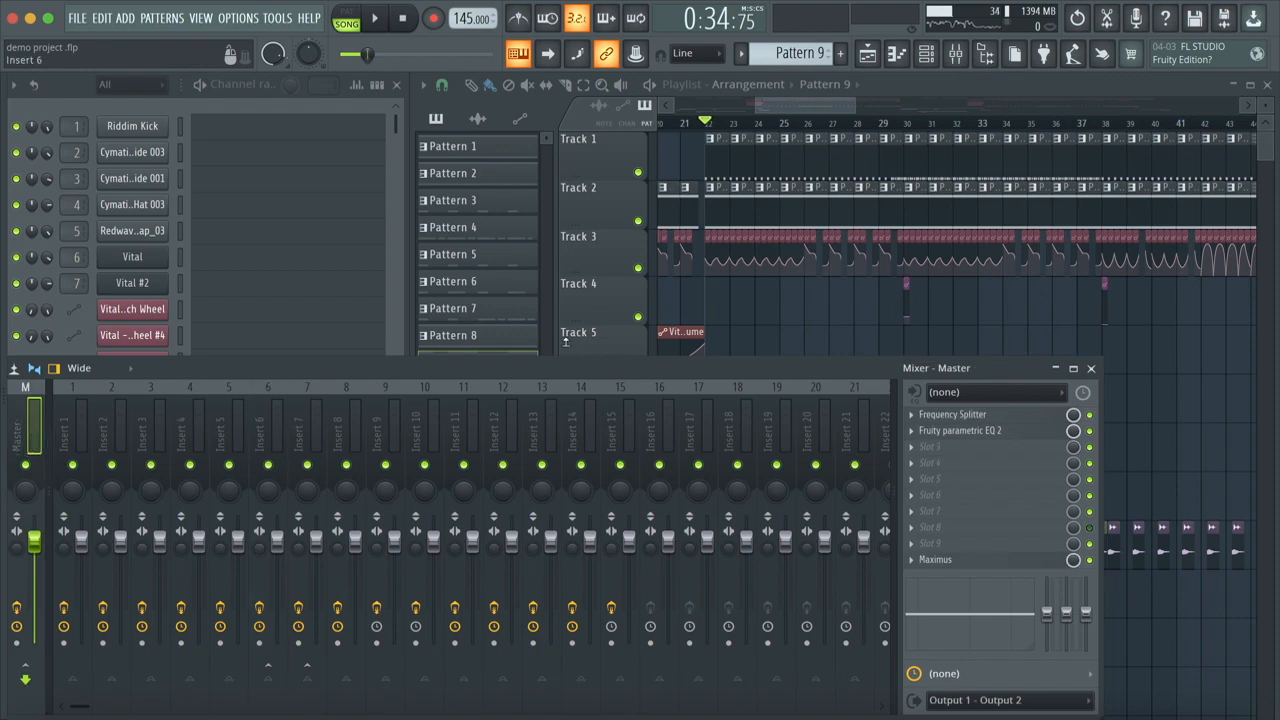
click(970, 430)
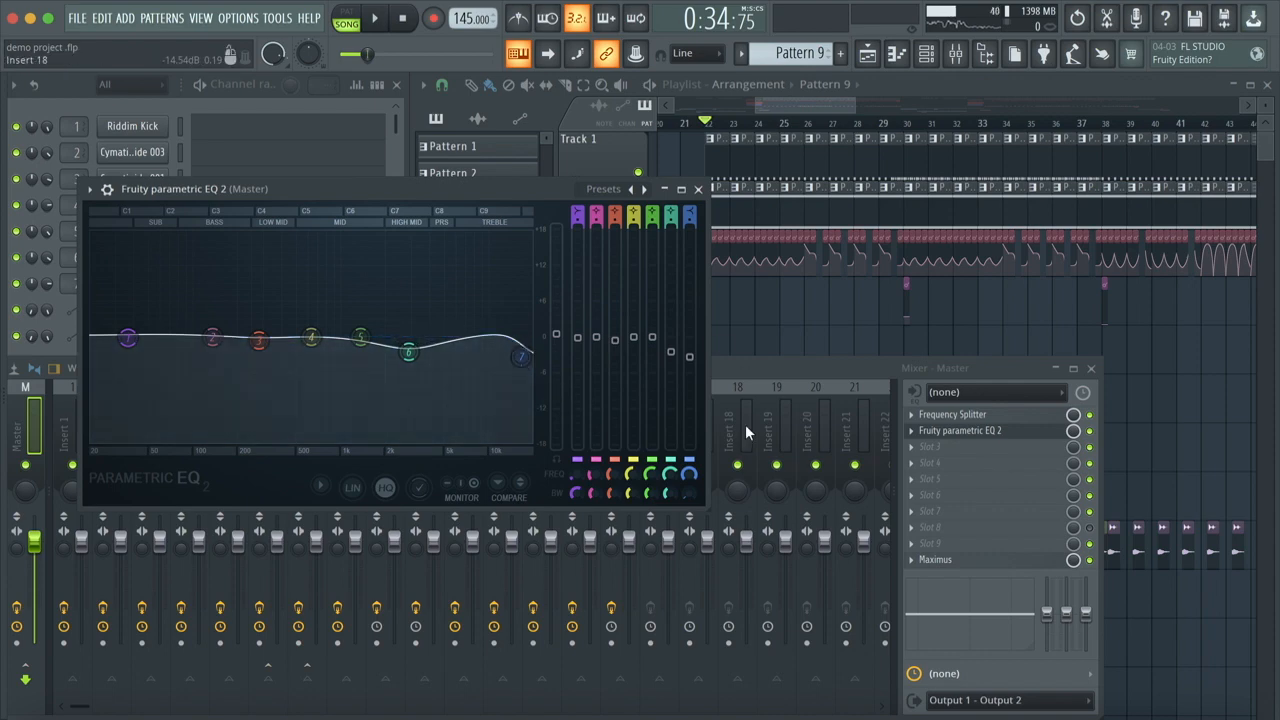
click(698, 189)
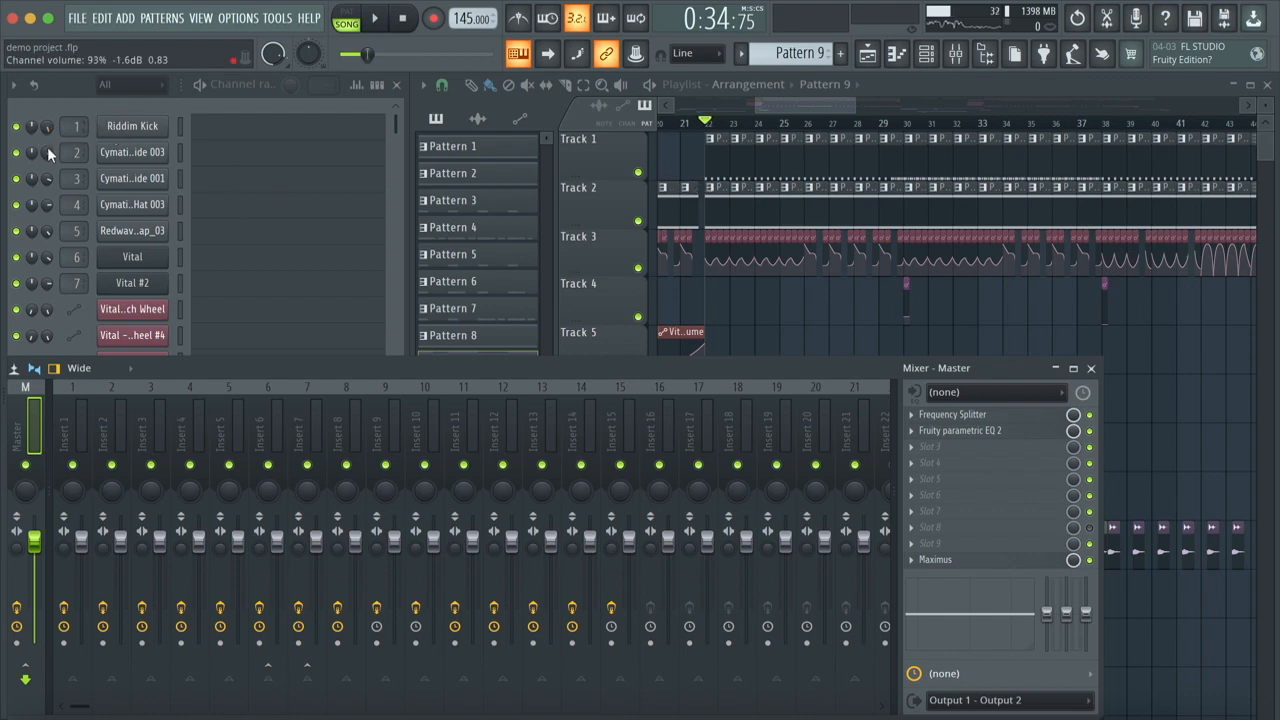
Step: Review the effect chains on Inserts 1 to 5, and close the mixer to view the whole playlist arrangement
click(70, 415)
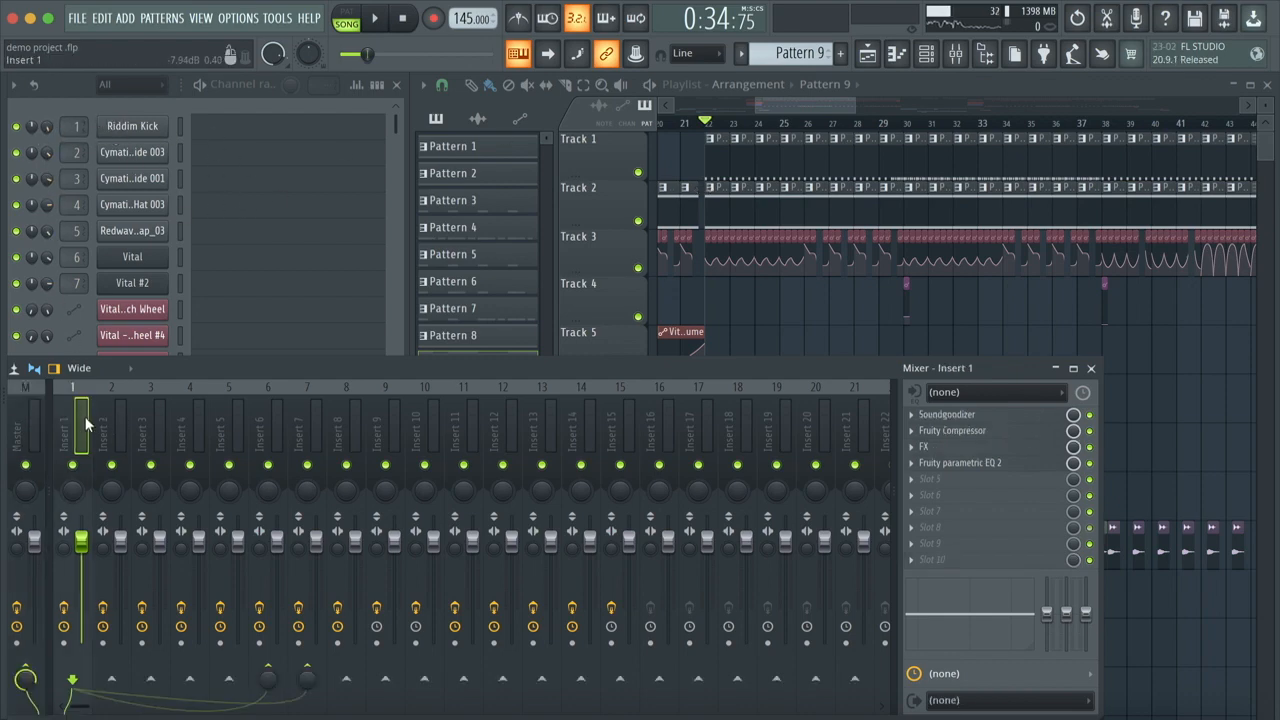
click(112, 424)
click(150, 425)
click(190, 428)
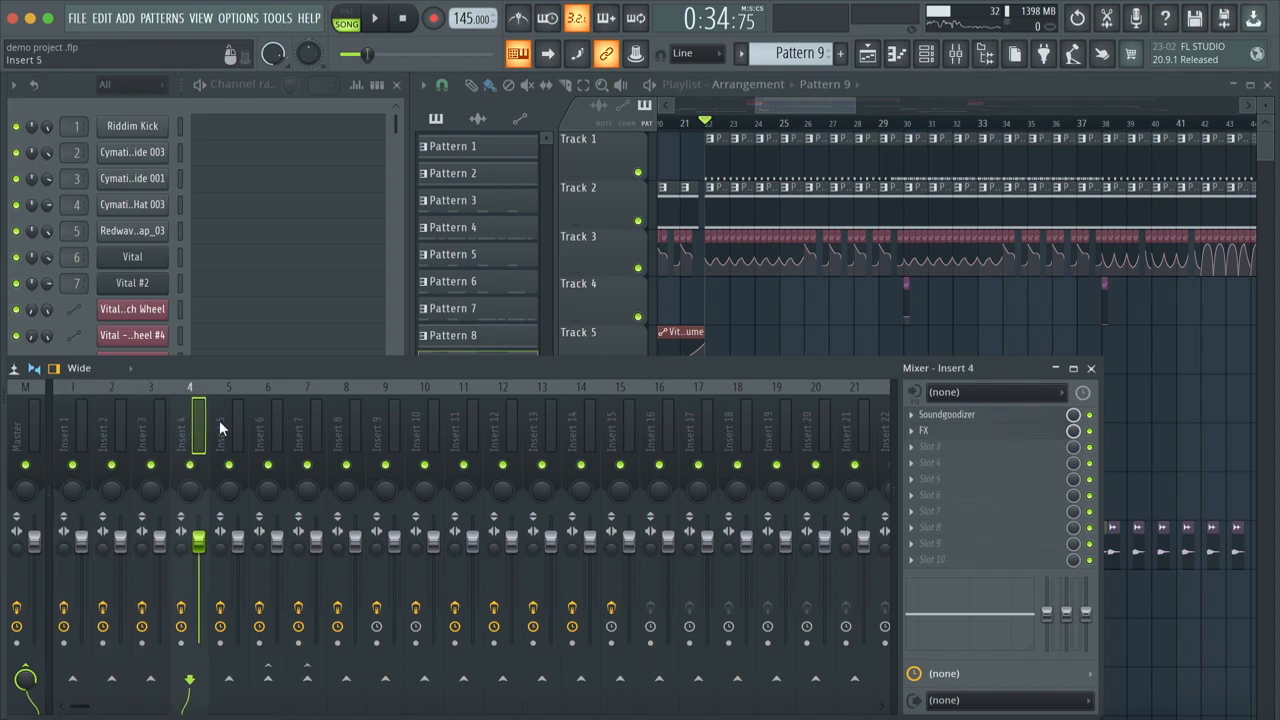
click(227, 427)
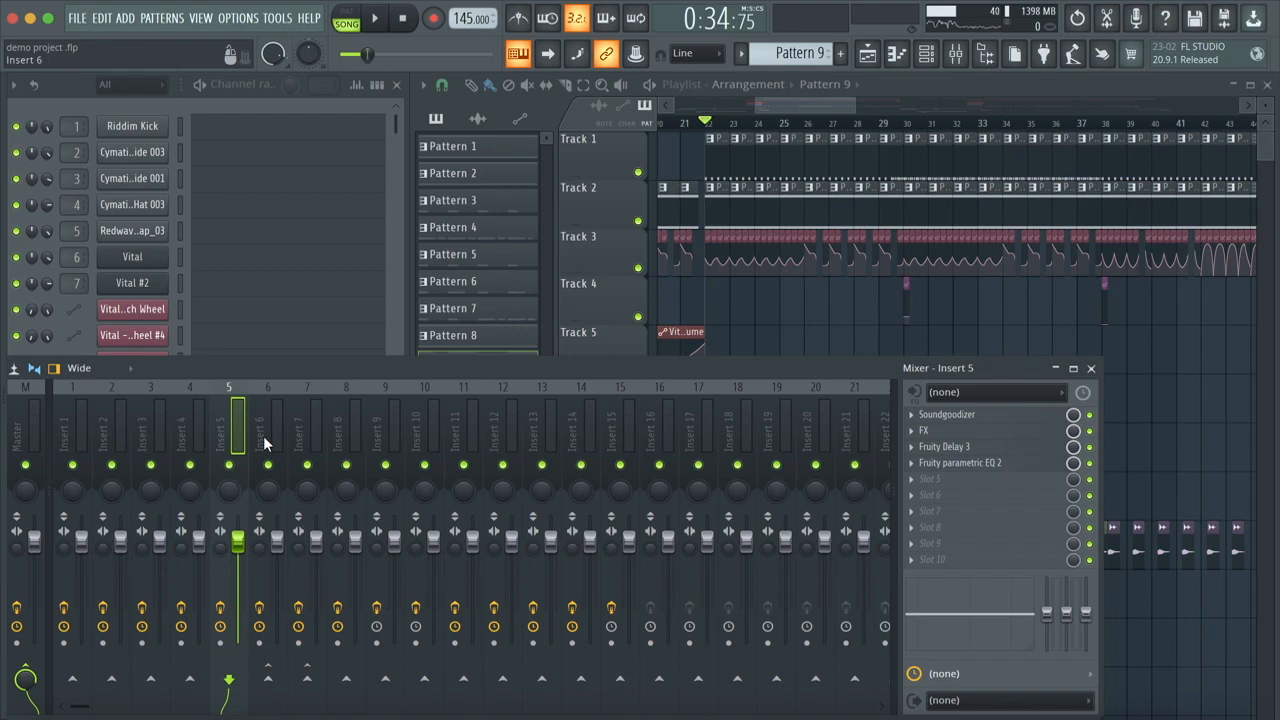
click(1092, 369)
scroll(1020, 457, down, 6)
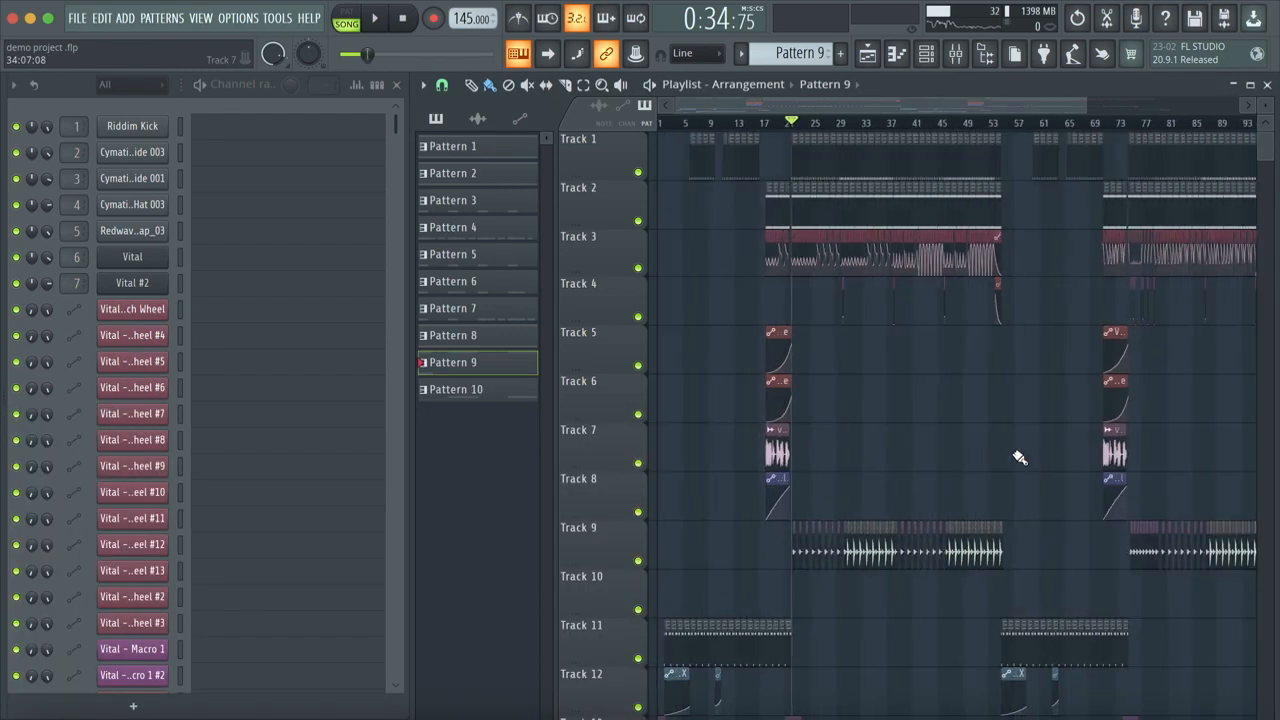